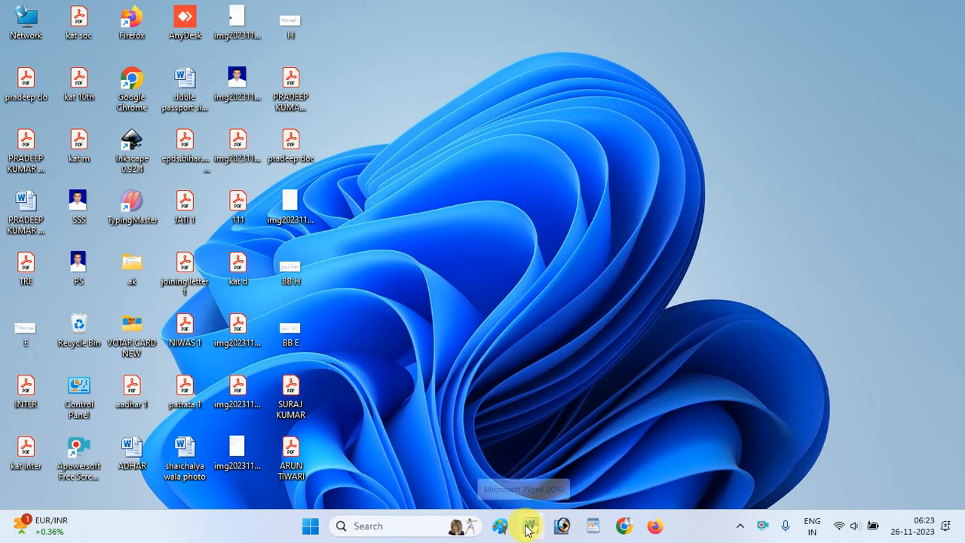
- Search for "winword", launch Microsoft Word 2010 and dismiss its activation wizard
left_click(373, 532)
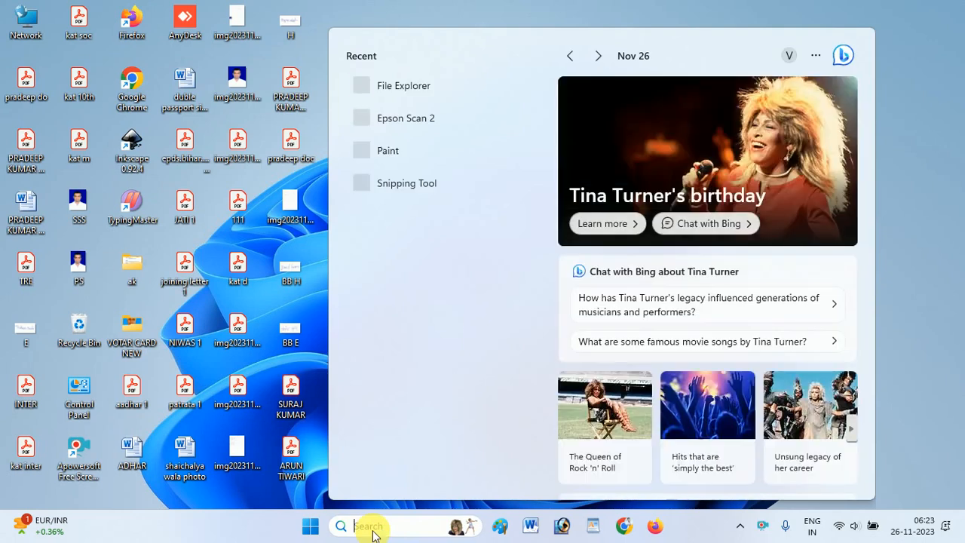
type("winw")
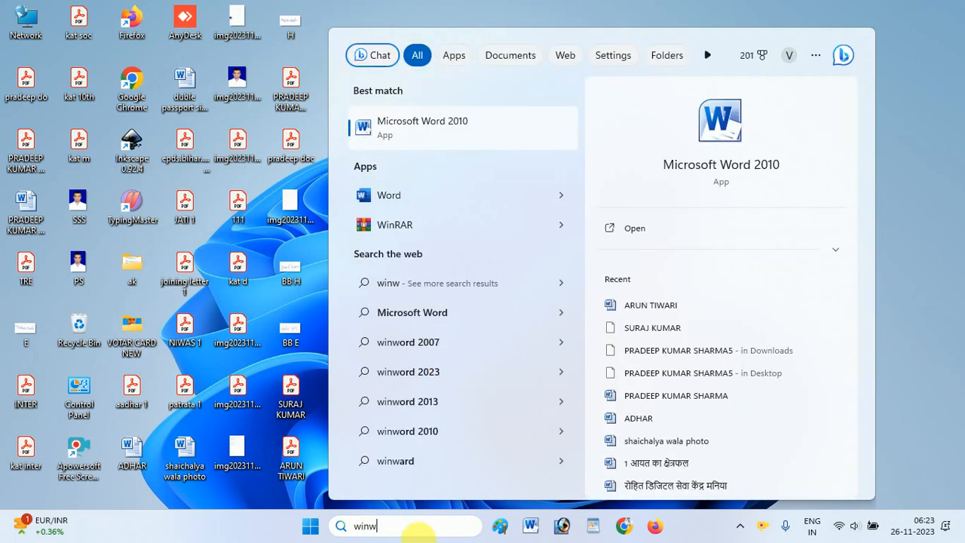
type("ord")
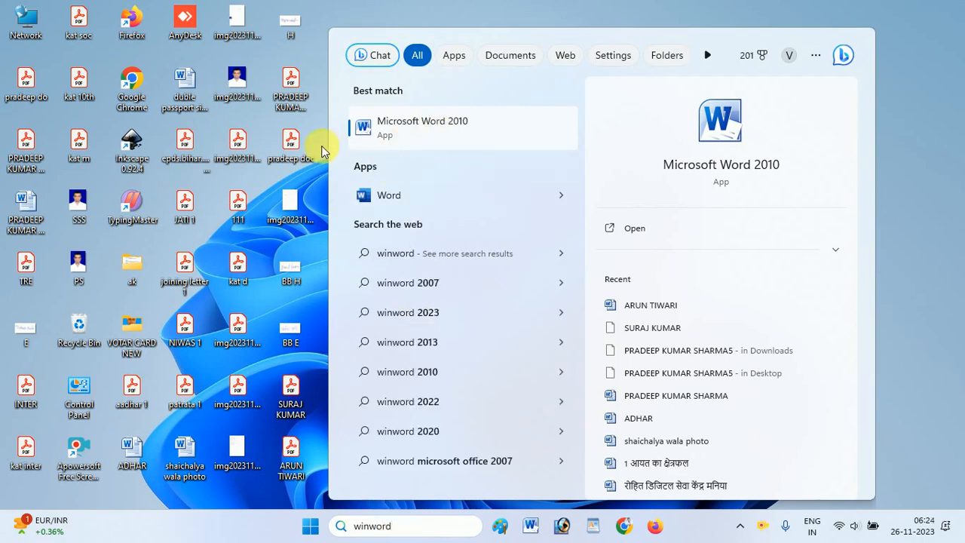
left_click(389, 147)
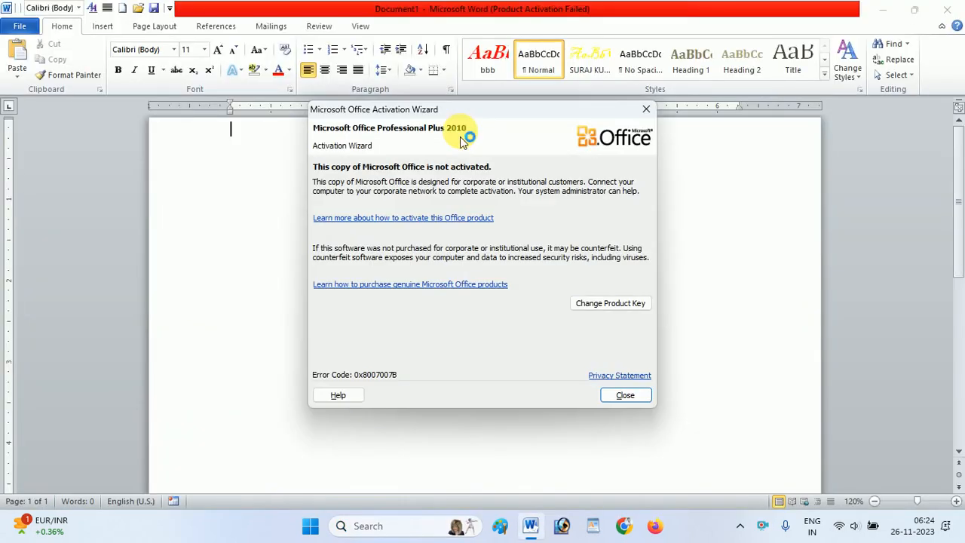
left_click(646, 109)
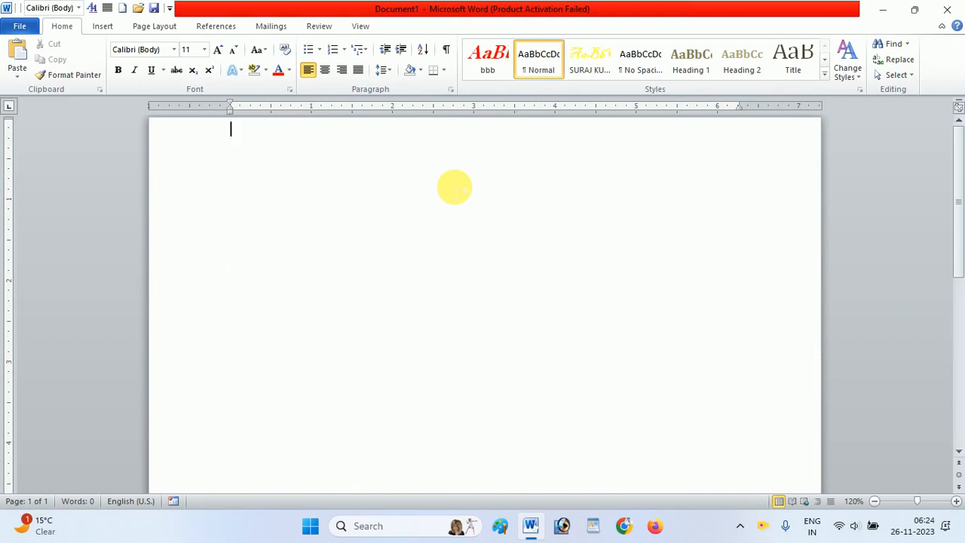
- Apply a triple-line box page border to the whole document and raise the top margin to just inside the border
left_click(154, 26)
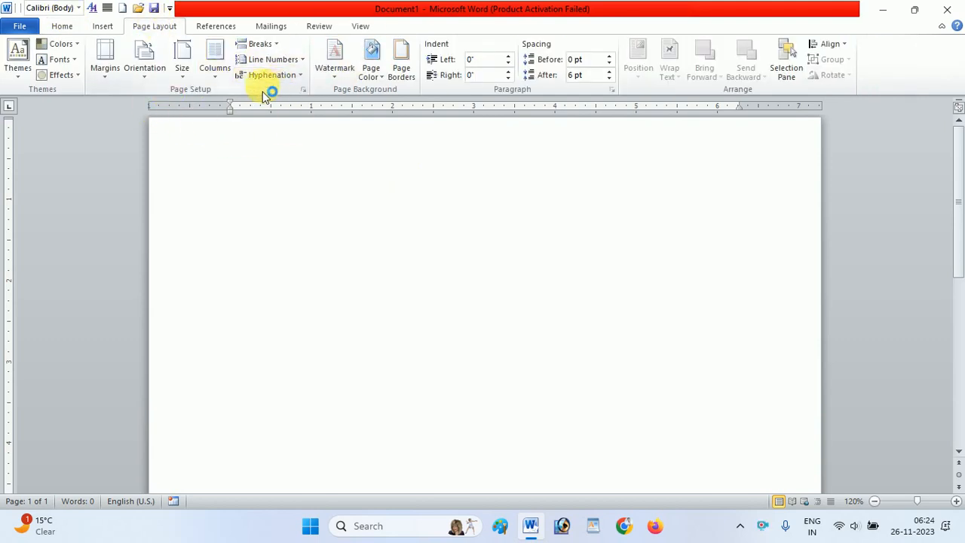
left_click(403, 74)
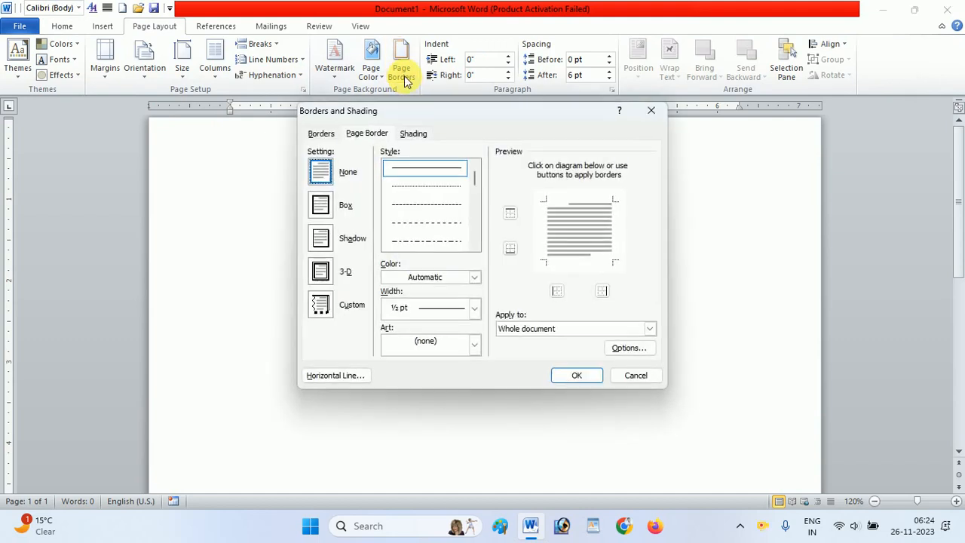
left_click(319, 203)
left_click(476, 247)
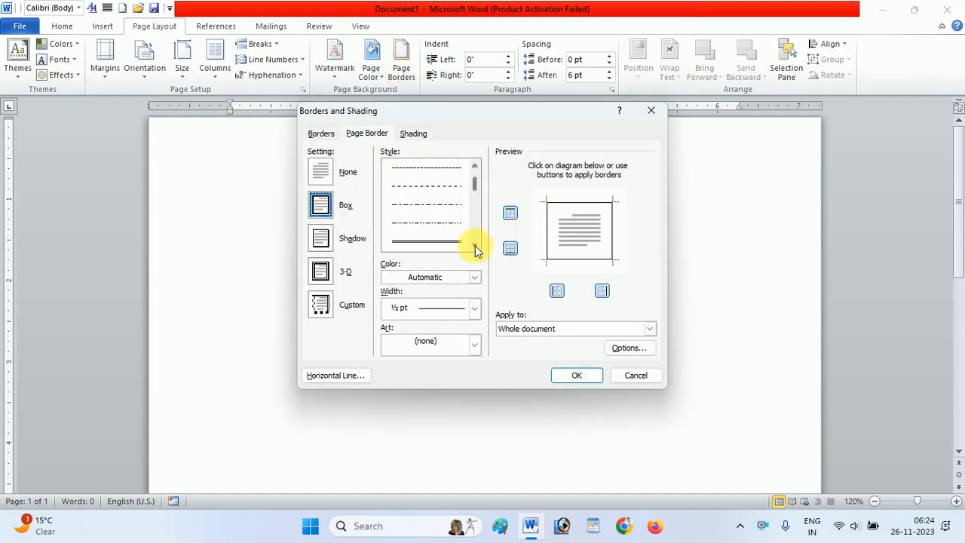
left_click(475, 247)
left_click(443, 207)
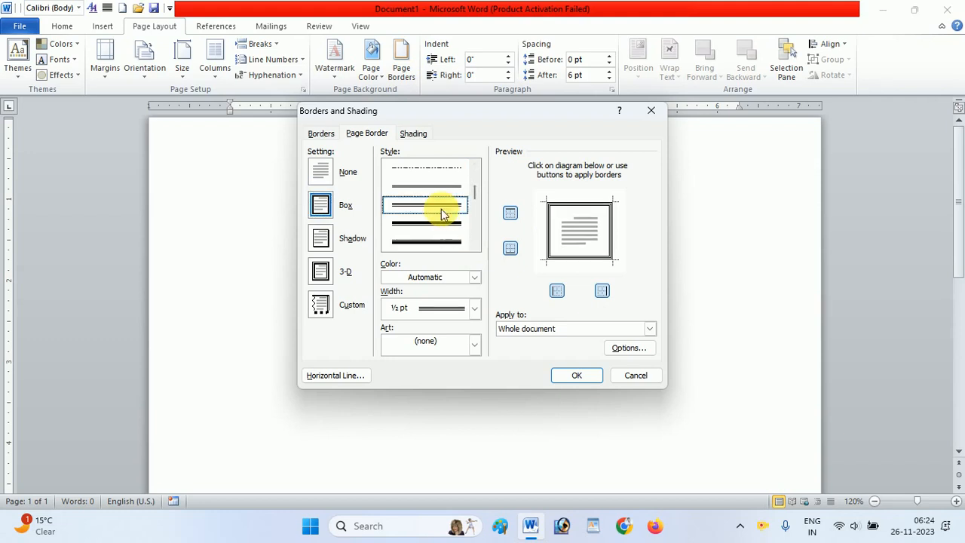
left_click(574, 375)
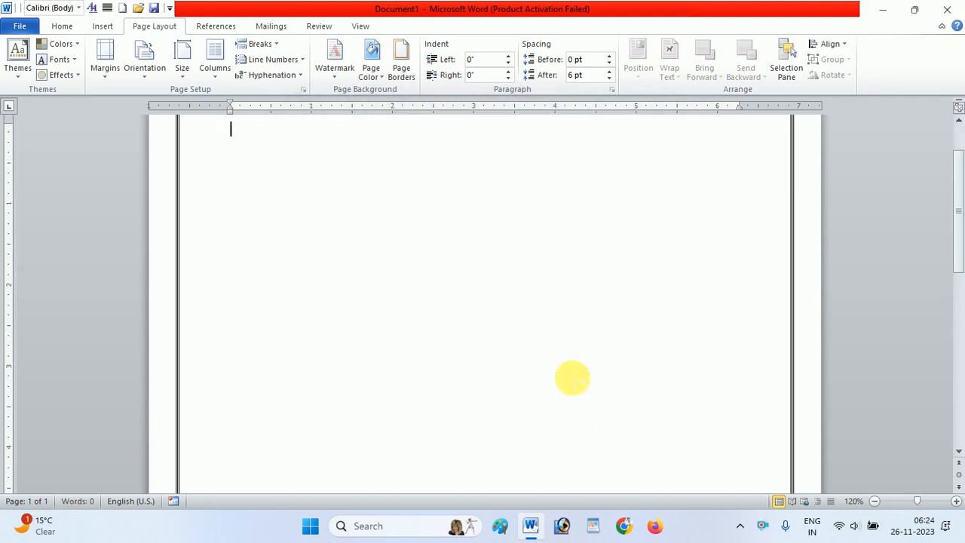
left_click_drag(959, 173, 961, 145)
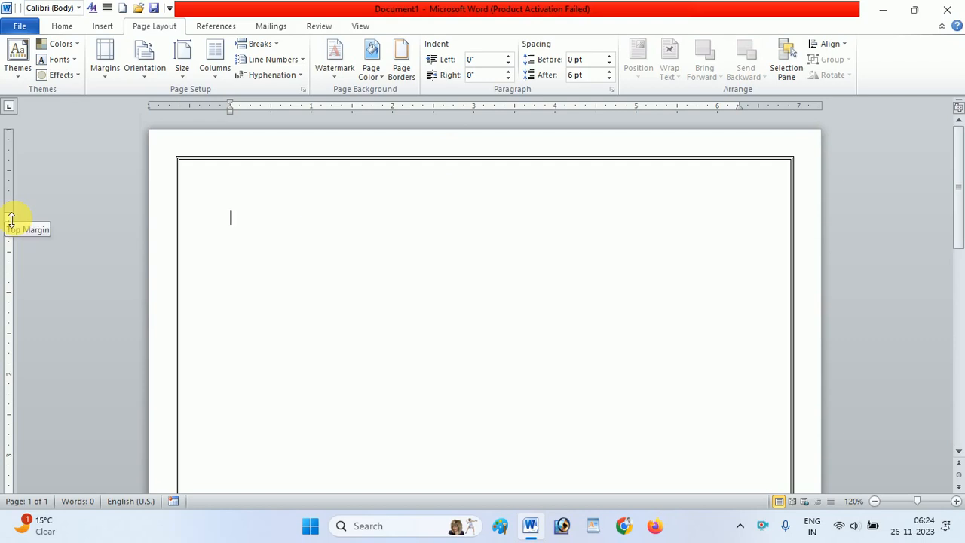
left_click_drag(11, 219, 25, 178)
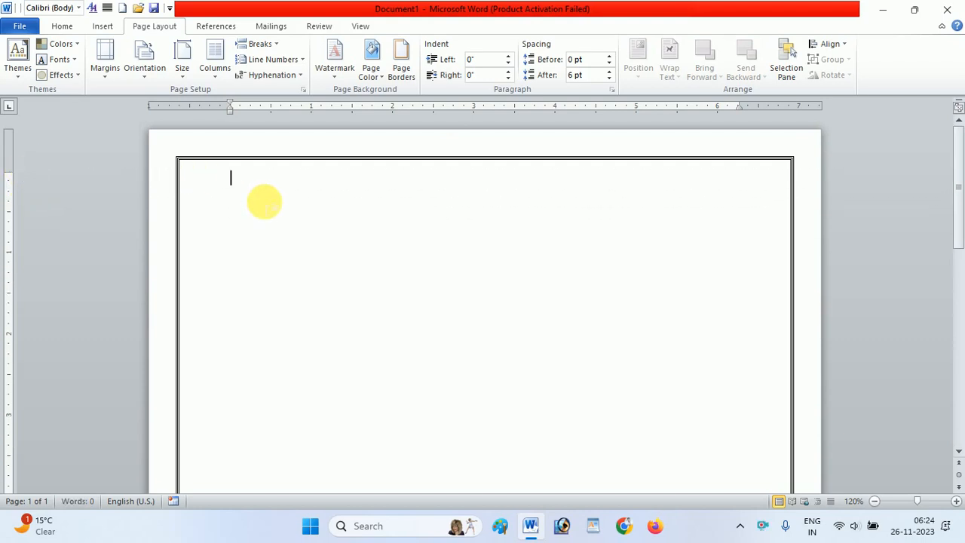
- Enter the centred heading RESUME on the first line of the page
left_click(62, 26)
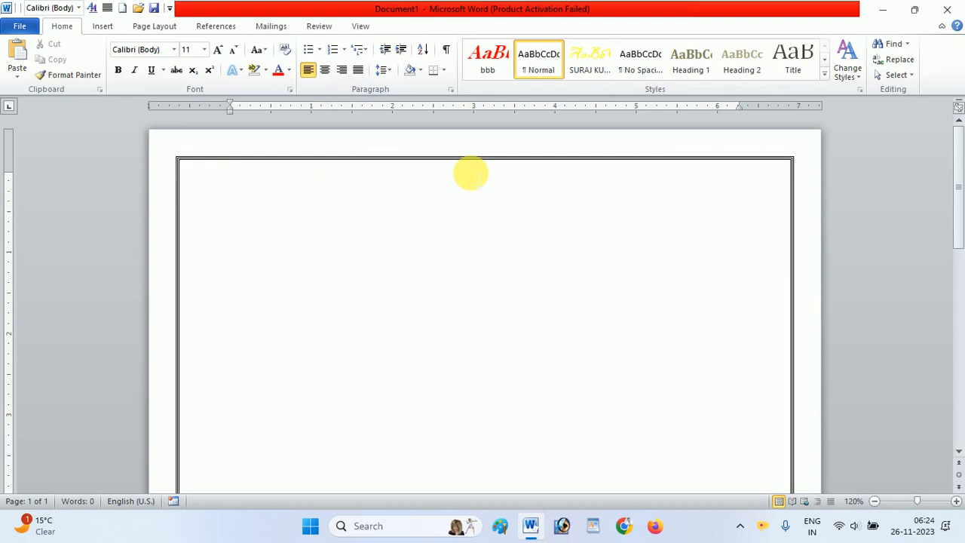
key("ctrl+e")
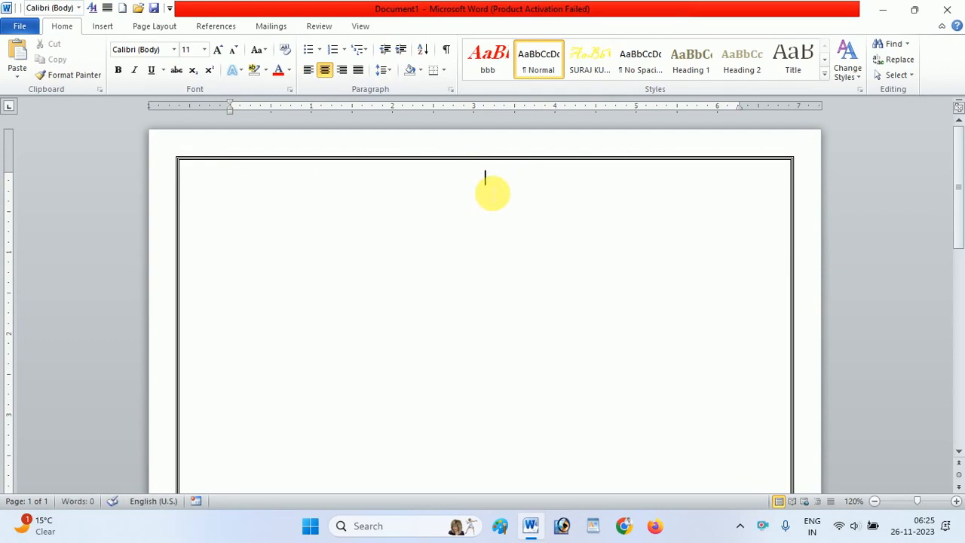
type("RESUME")
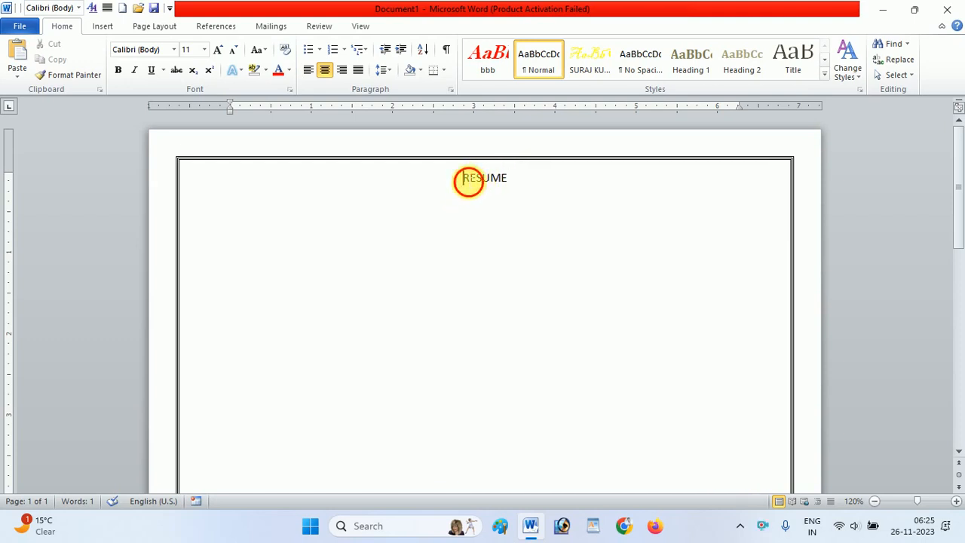
- Format the RESUME heading as 18 pt bold, underlined Cambria (Headings)
left_click_drag(465, 180, 517, 183)
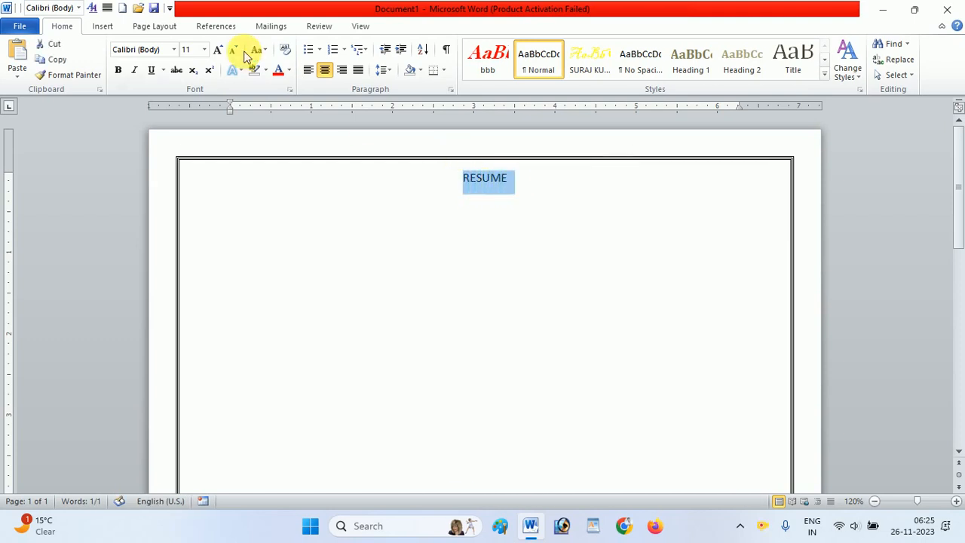
left_click(218, 50)
left_click(218, 50)
left_click(218, 50)
left_click(218, 50)
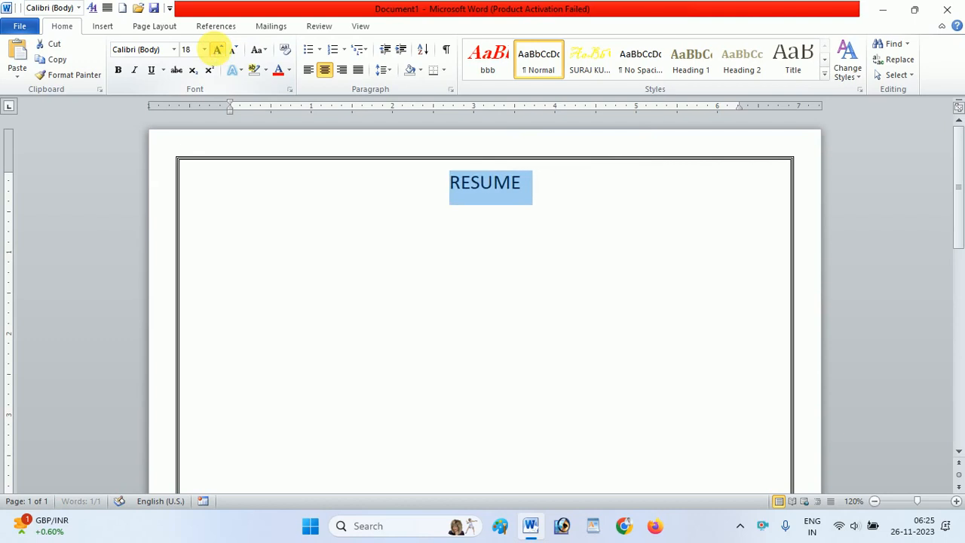
left_click(118, 70)
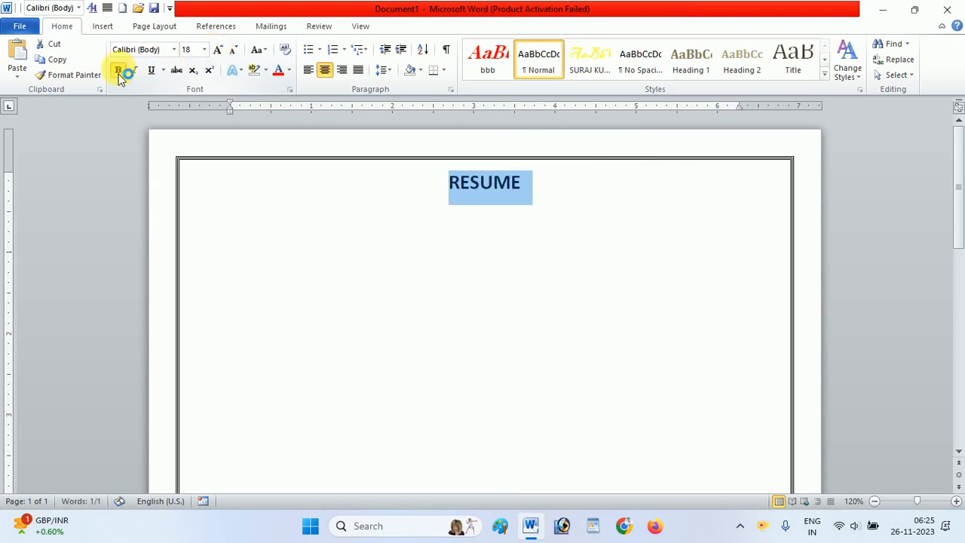
left_click(174, 50)
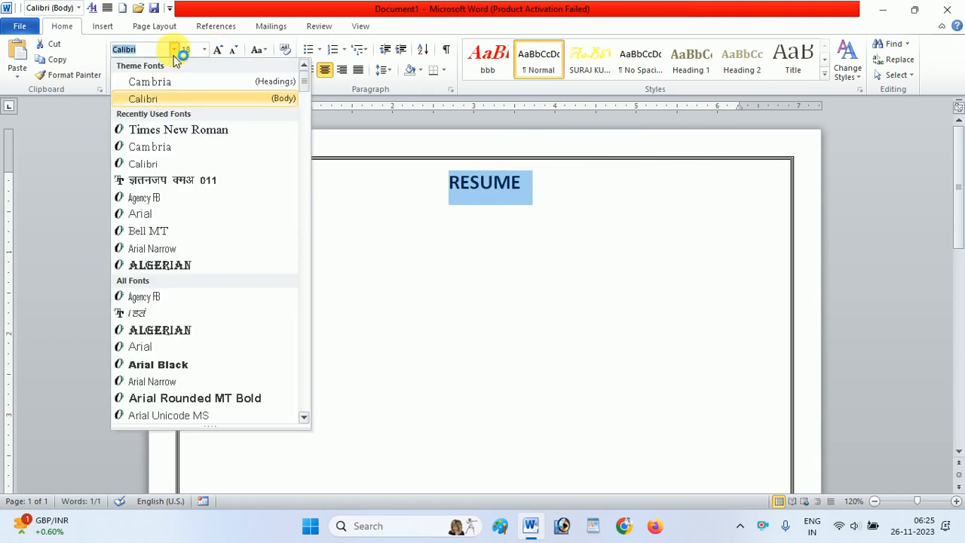
left_click(166, 82)
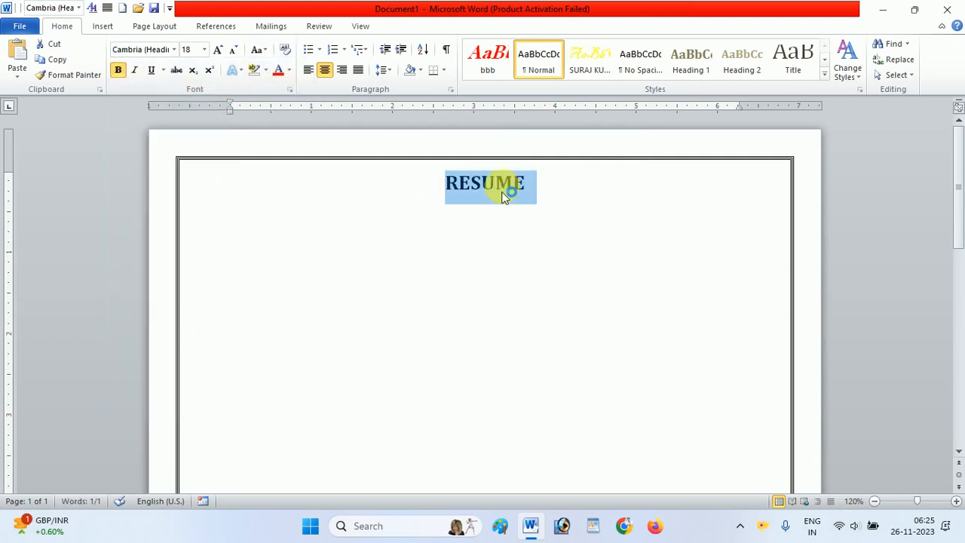
left_click(524, 189)
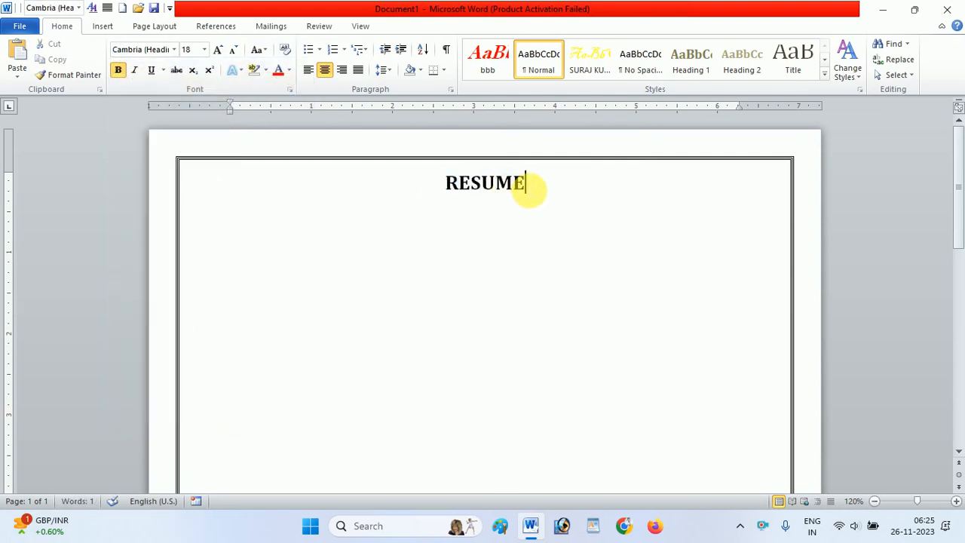
double_click(526, 187)
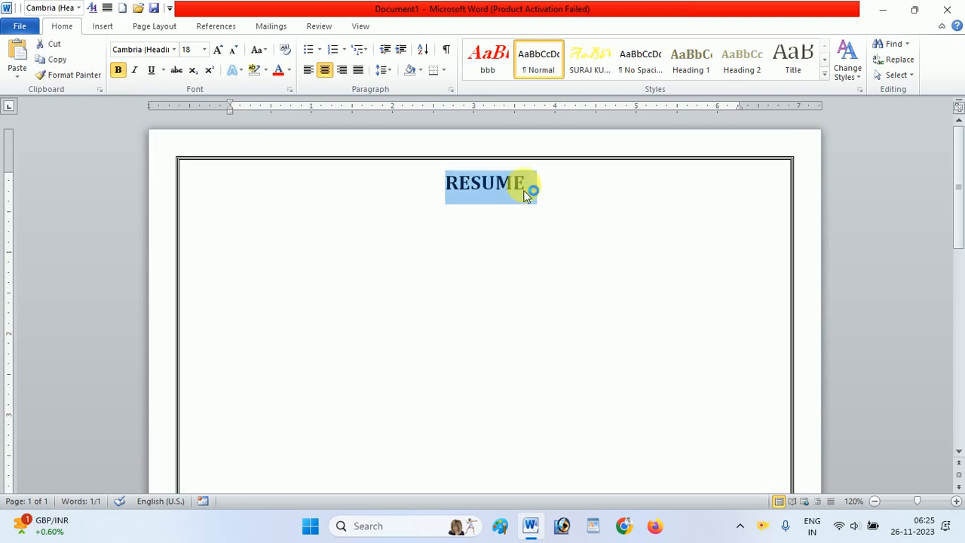
left_click(151, 69)
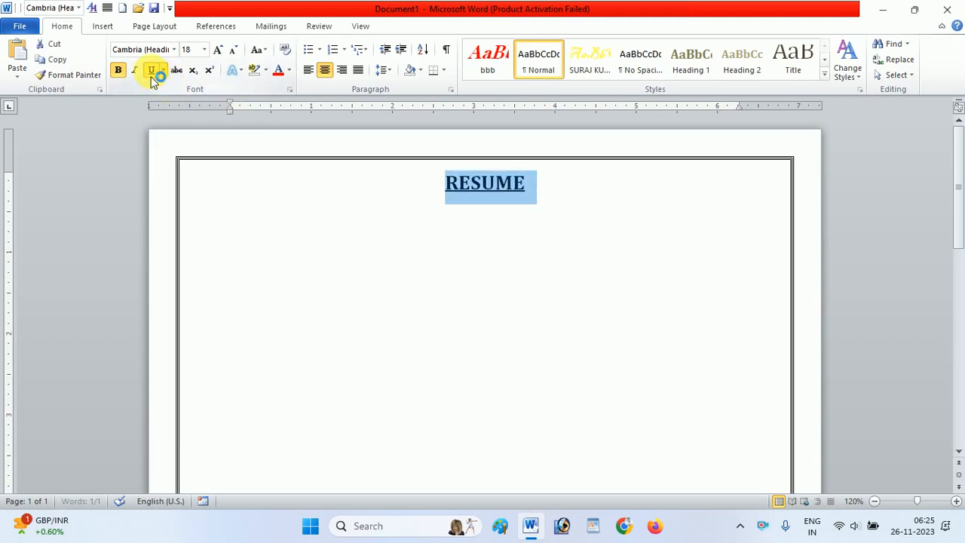
left_click(543, 187)
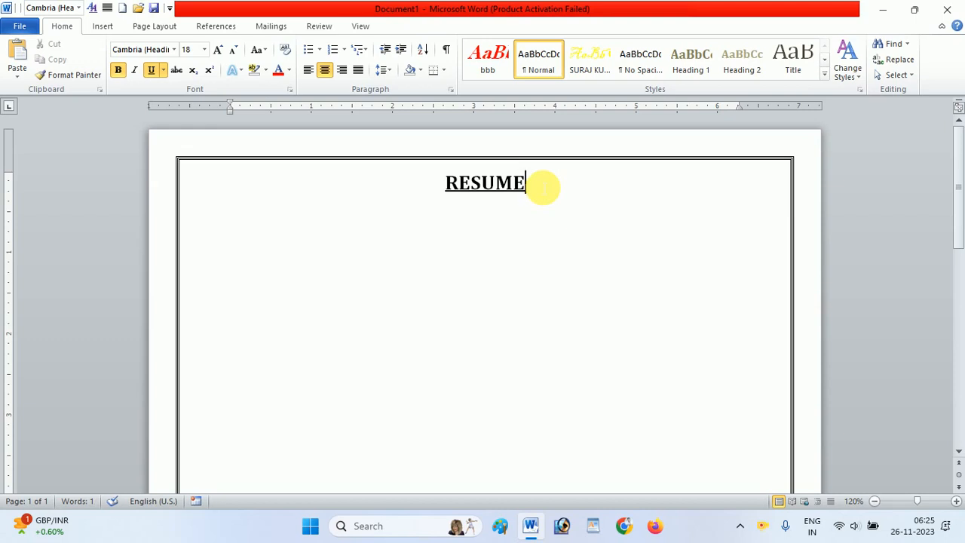
- Start a left-aligned line beneath the heading with bold and underline off and the font size at 16 pt
key("Return")
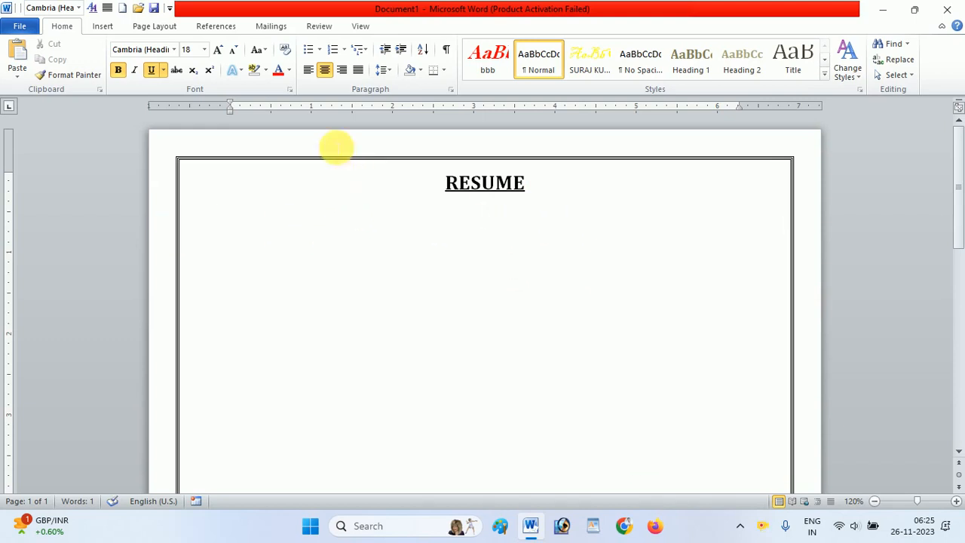
left_click(310, 78)
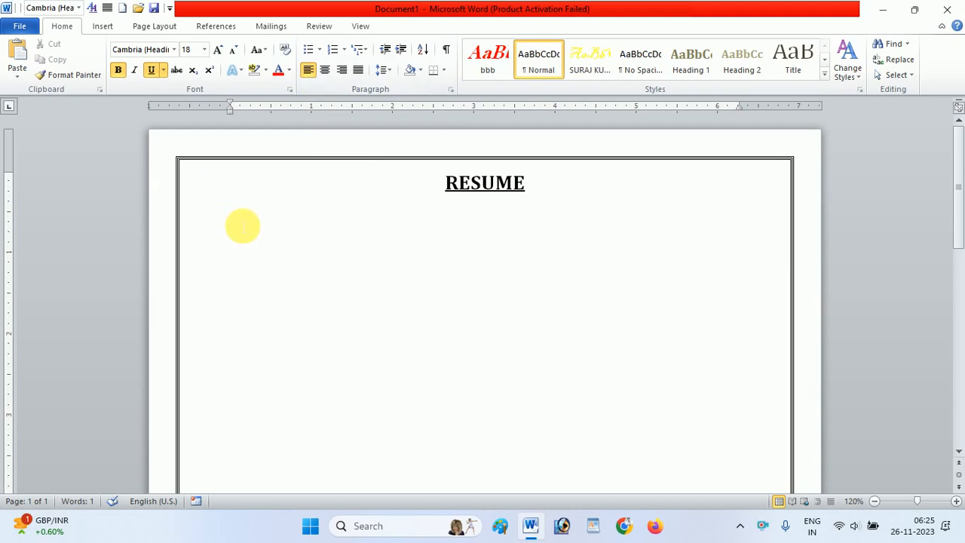
left_click(150, 70)
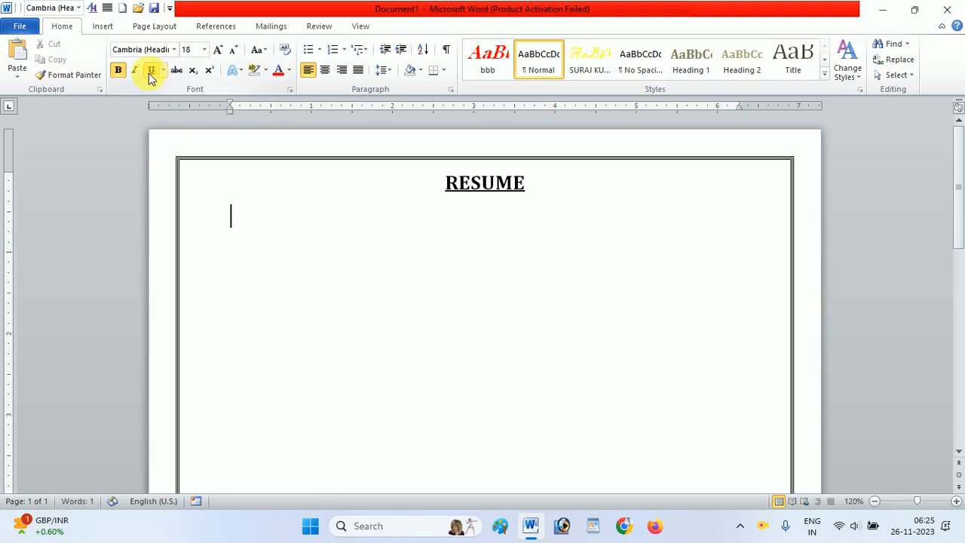
left_click(118, 70)
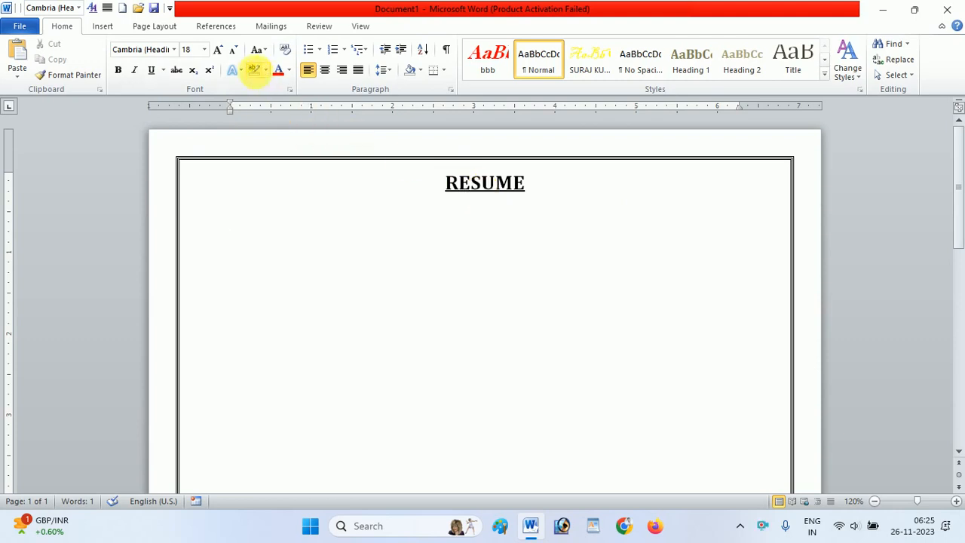
left_click(235, 51)
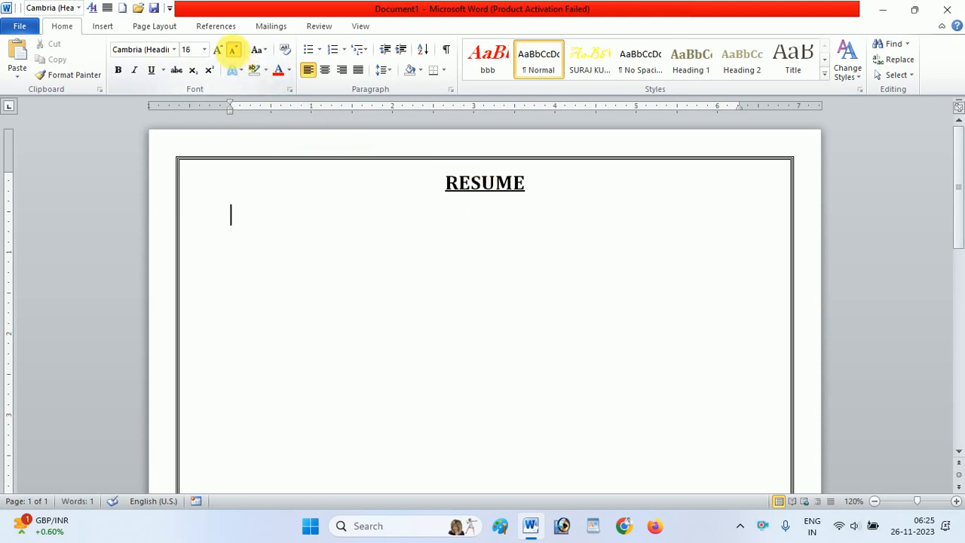
left_click(235, 51)
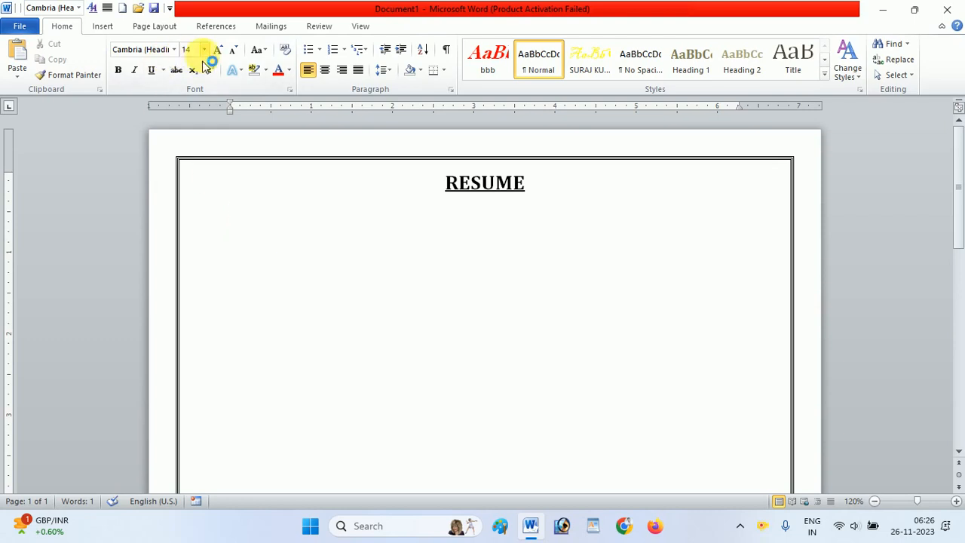
left_click(217, 51)
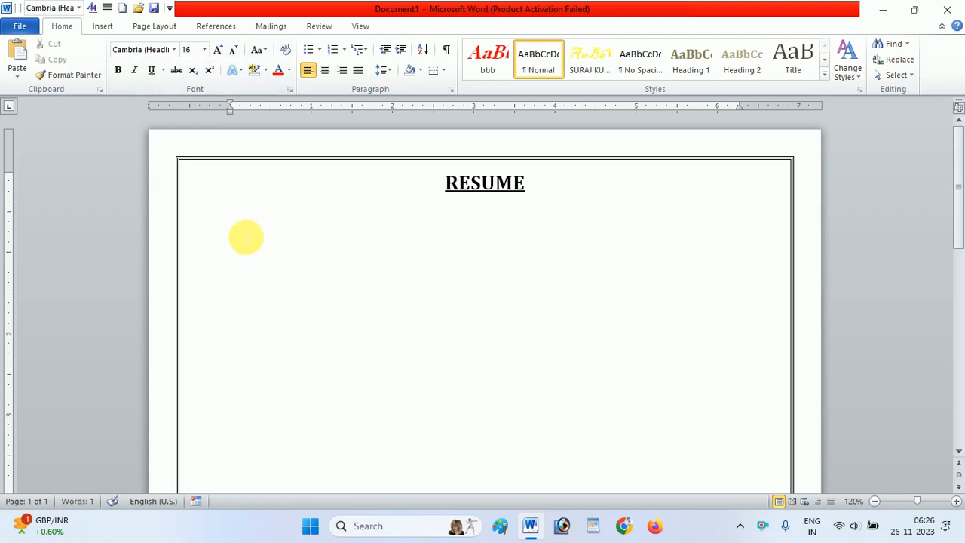
key("Return")
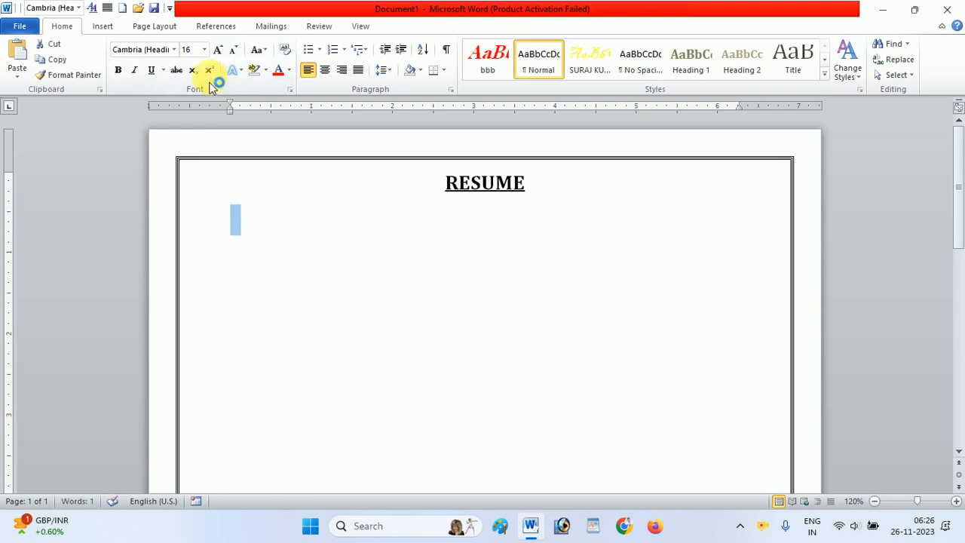
left_click(238, 213)
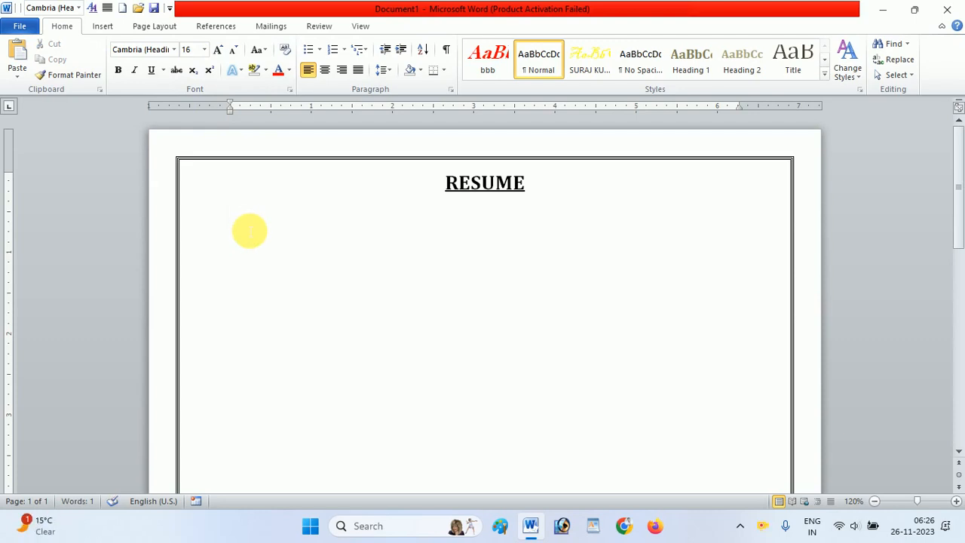
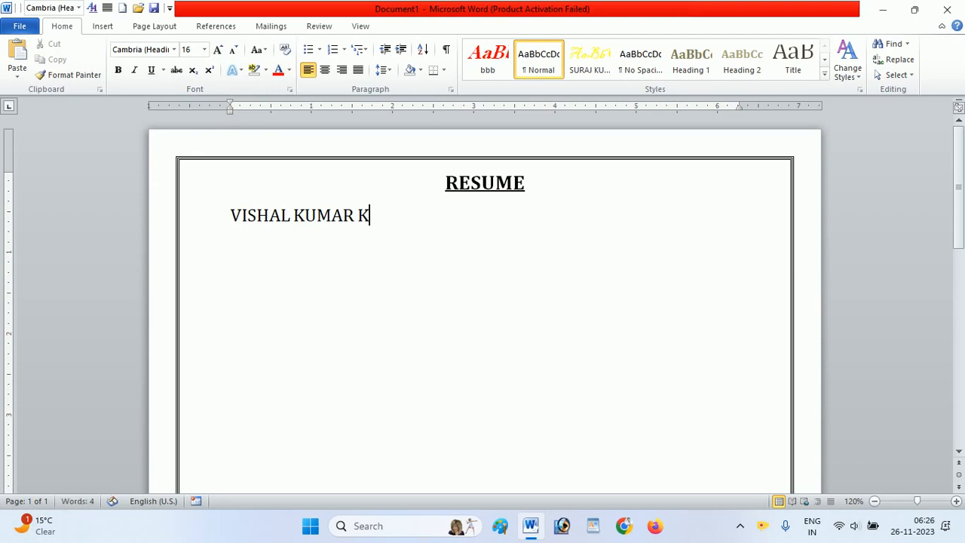
- Add the label "Permanent Address:-" on a new line beneath the applicant's name
key("Return")
type("Addre")
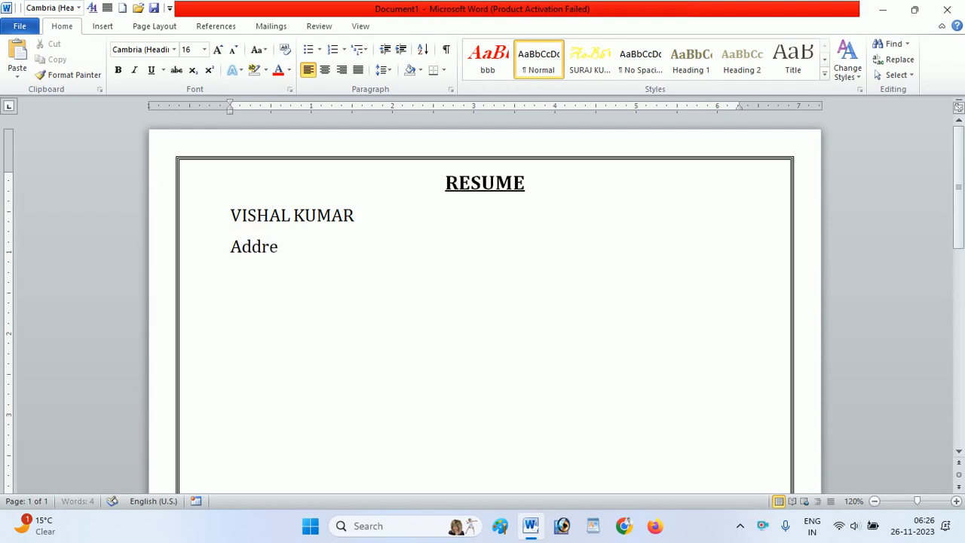
type("ss:-")
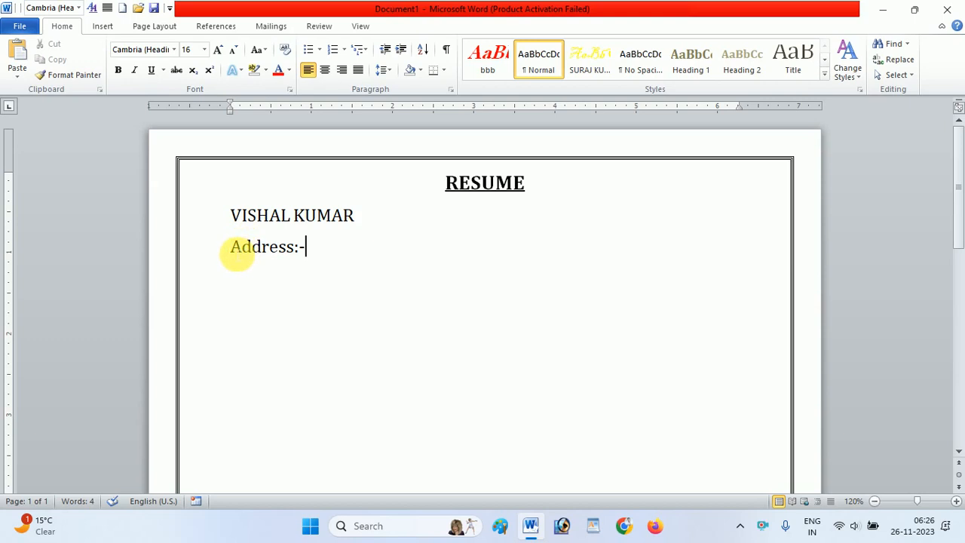
left_click(233, 249)
type("Perma")
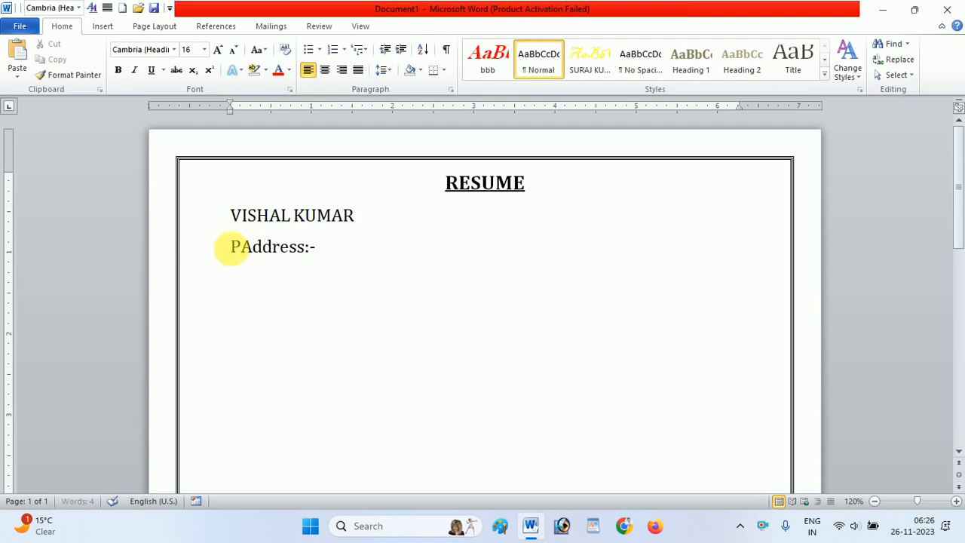
type("nent")
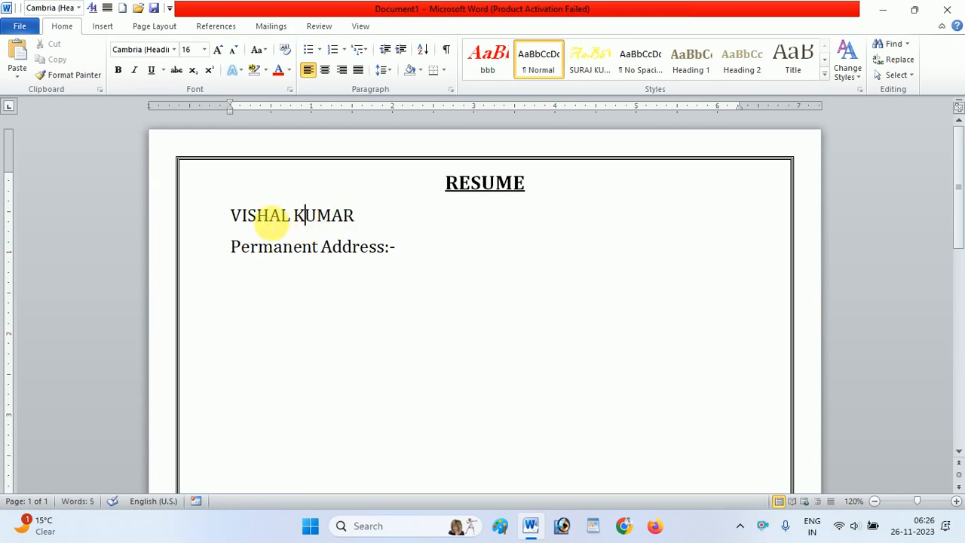
- Make the name and Permanent Address lines bold, and reduce the Permanent Address label to 14 pt
left_click_drag(231, 216, 400, 254)
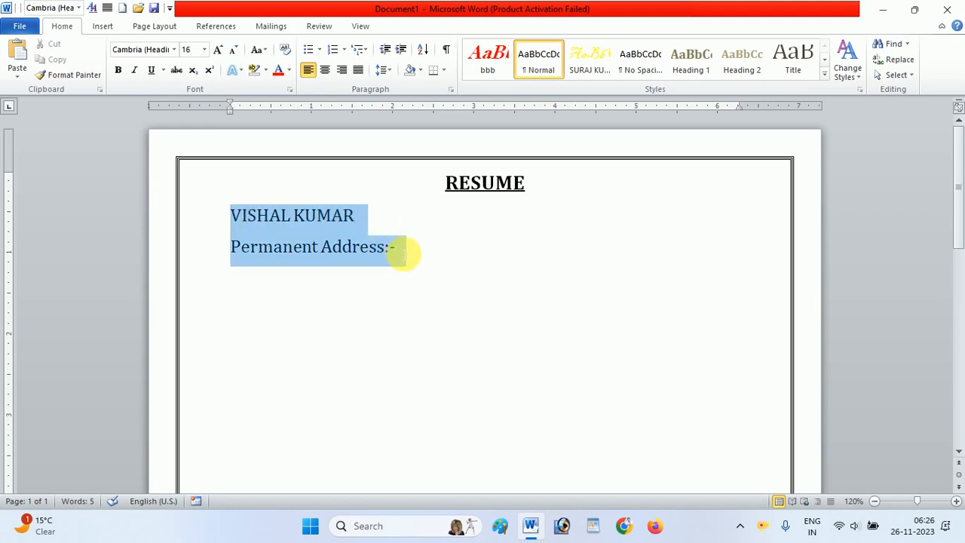
key("ctrl+b")
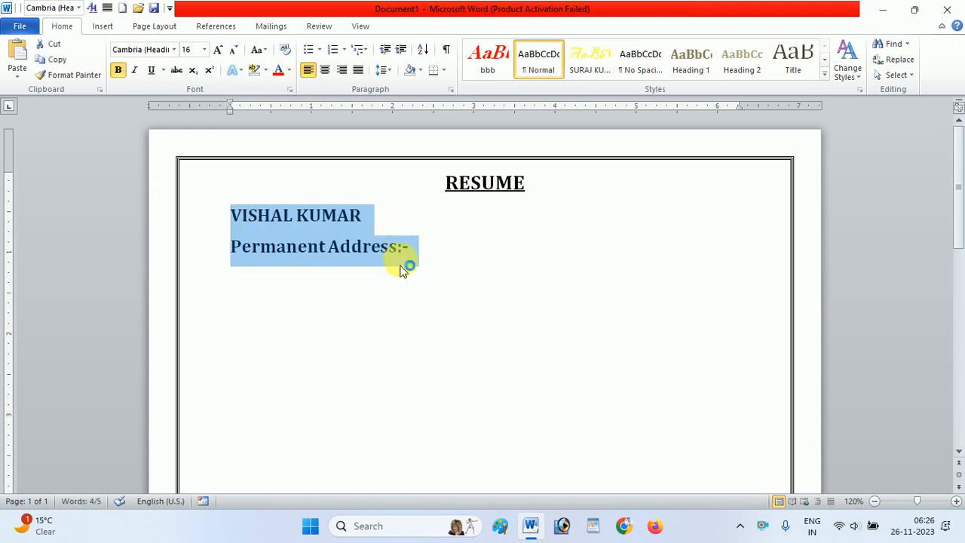
left_click(402, 255)
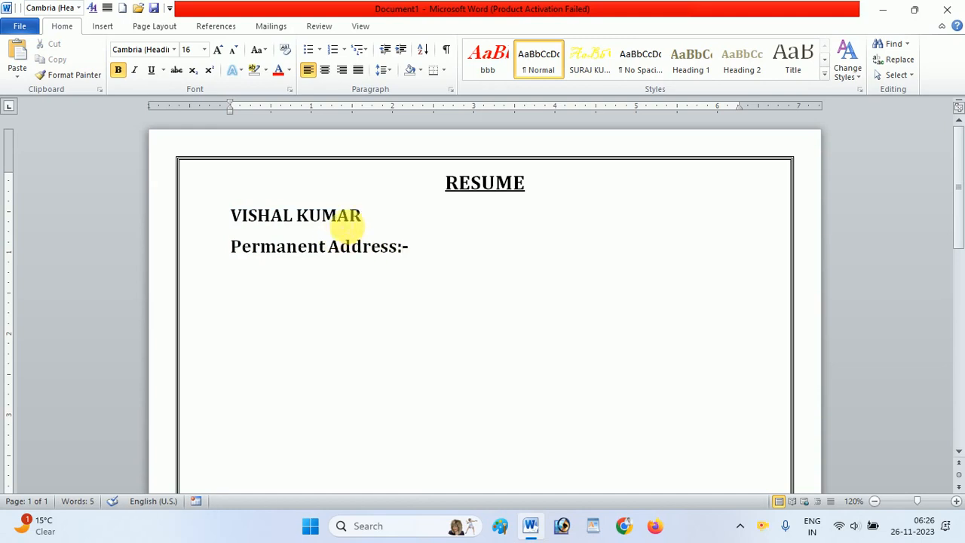
left_click(225, 251)
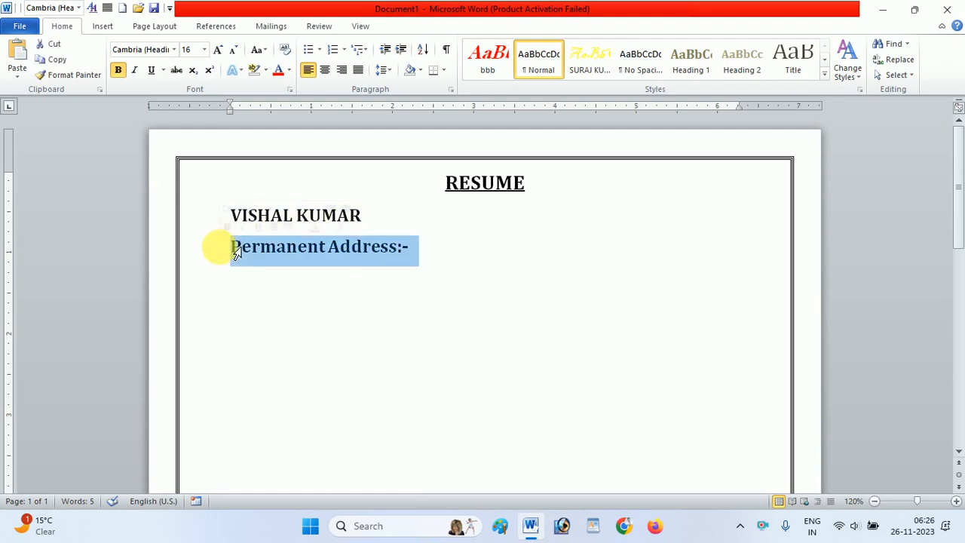
key("ctrl+shift+comma")
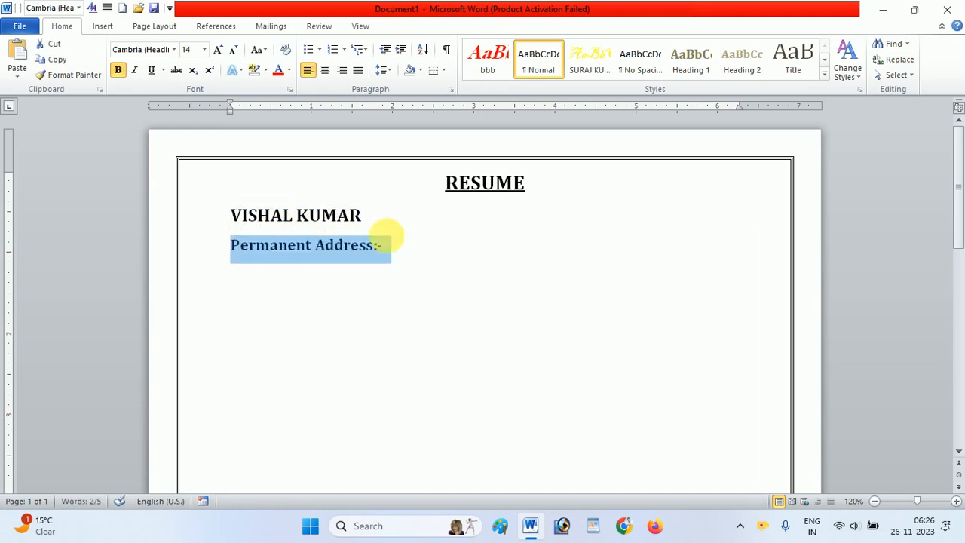
- Start a new line beneath the Permanent Address label with bold off and the font size at 12 pt
left_click(401, 255)
key("Return")
type(".")
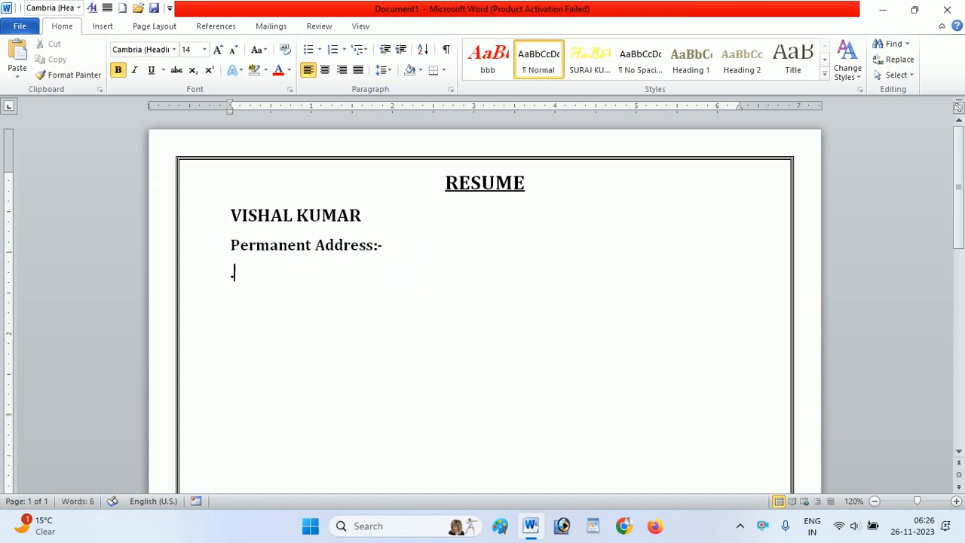
key("BackSpace")
key("ctrl+b")
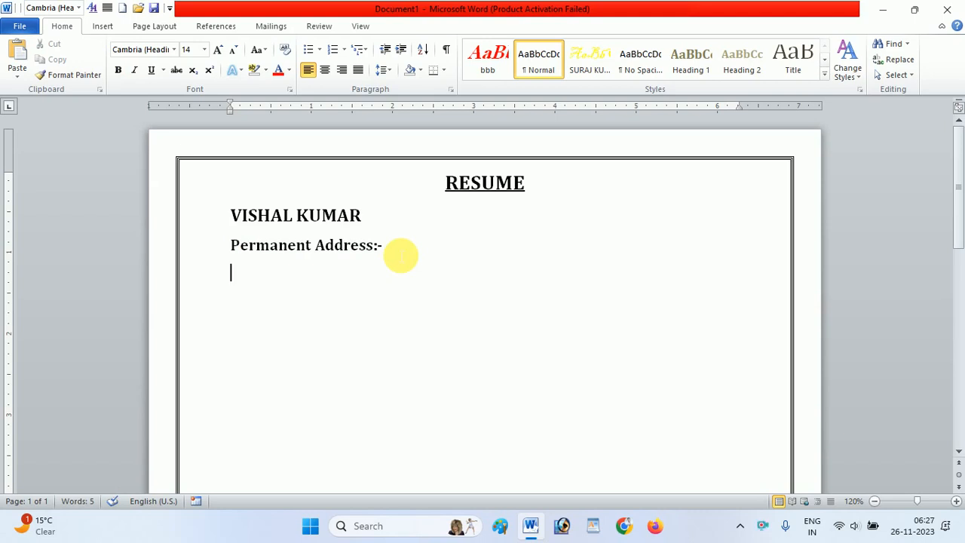
key("ctrl+shift+comma")
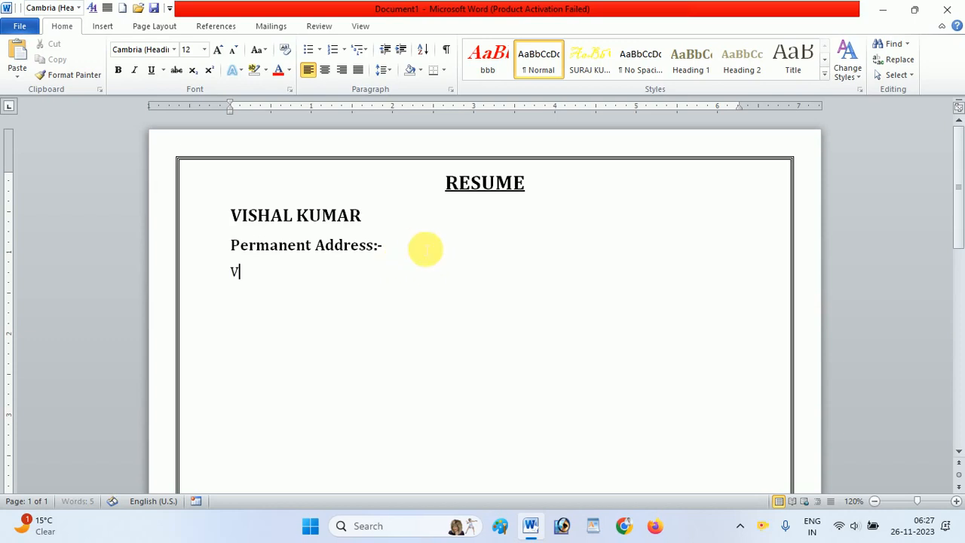
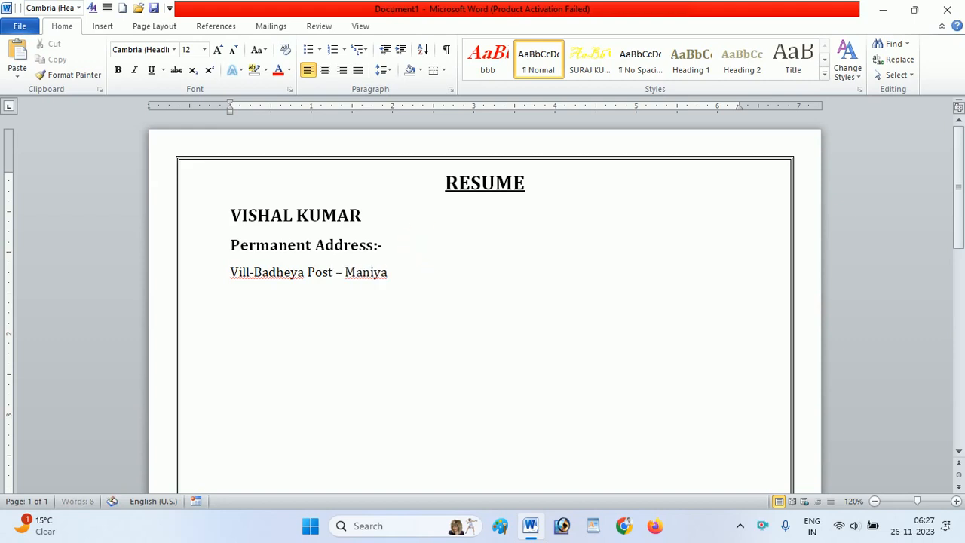
- Begin the second address line with "Ps –" followed by the applicant's police station
key("Return")
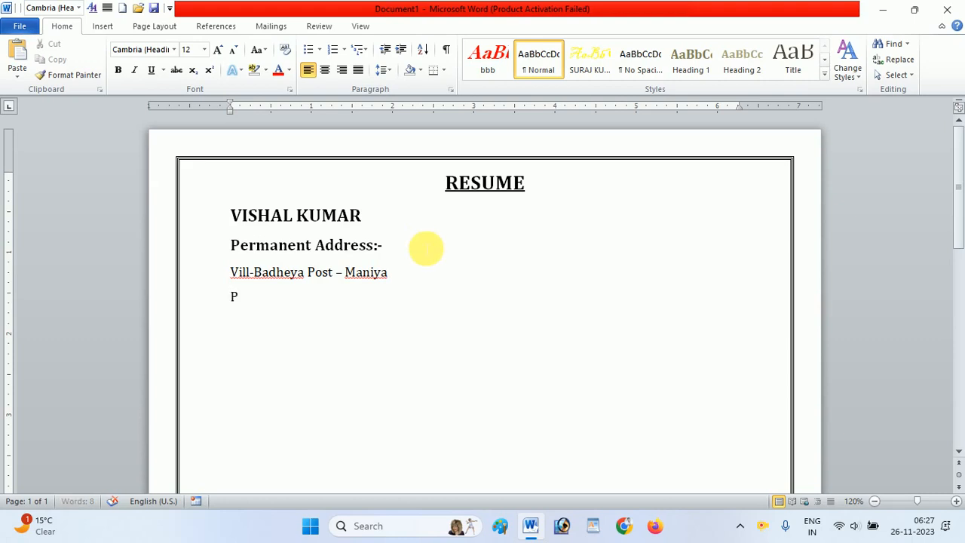
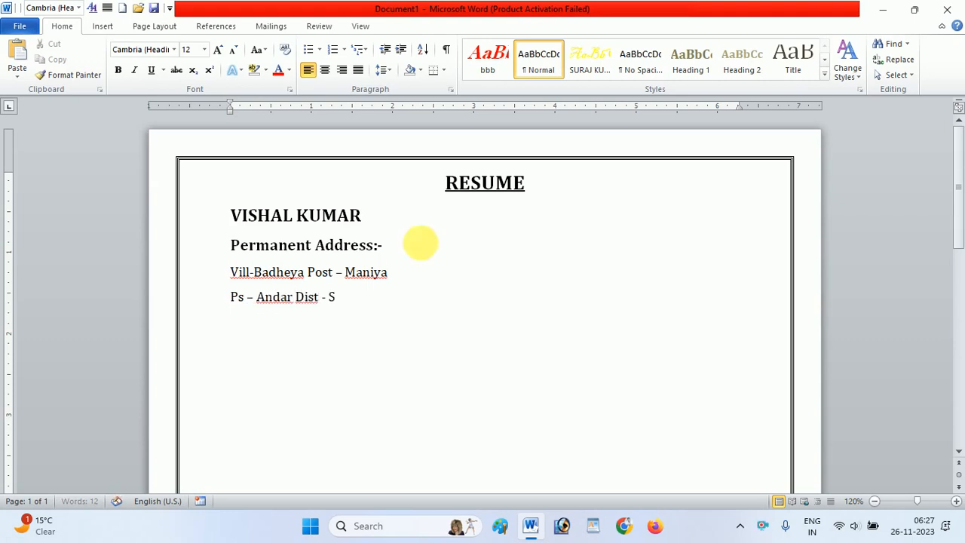
- Complete the second address line with "Dist –" and the applicant's district, and start a third line
key("BackSpace")
key("BackSpace")
key("BackSpace")
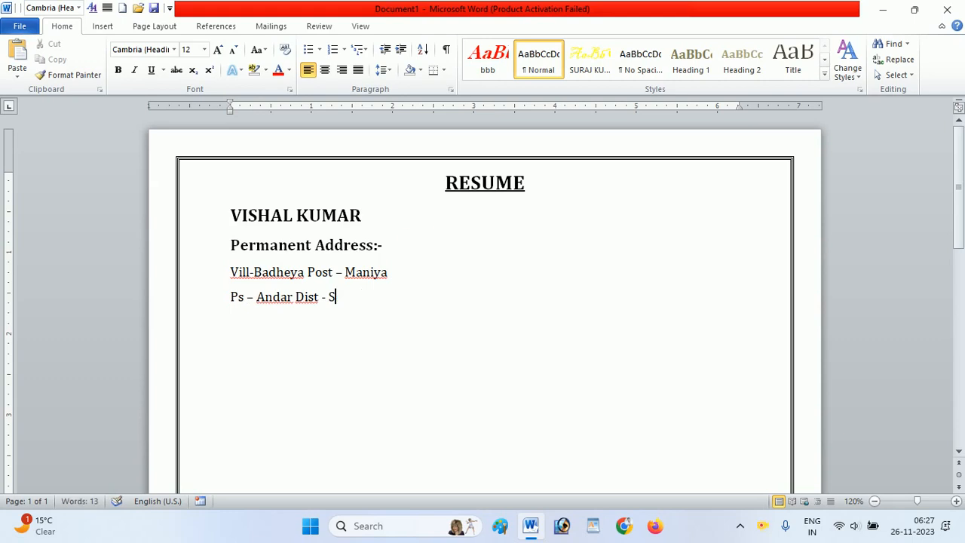
type("iwan")
key("Return")
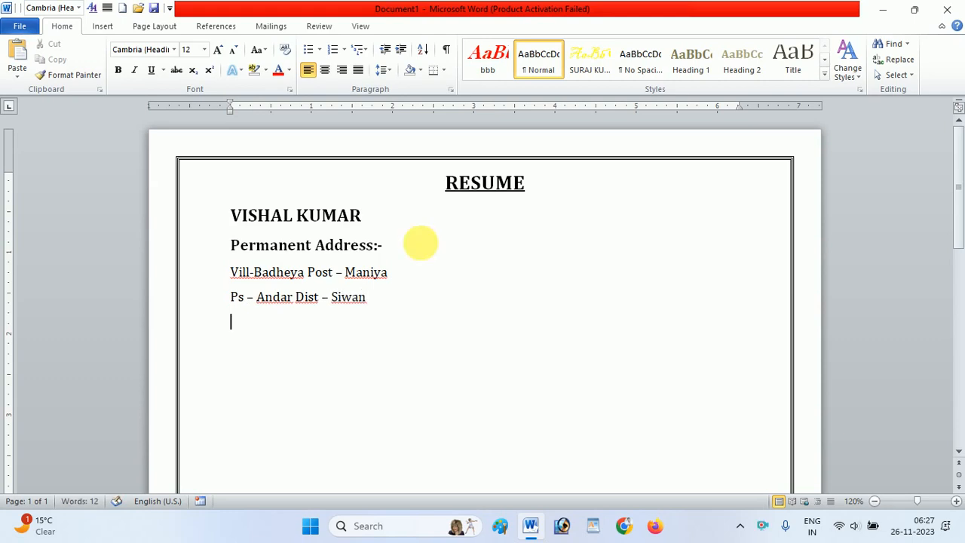
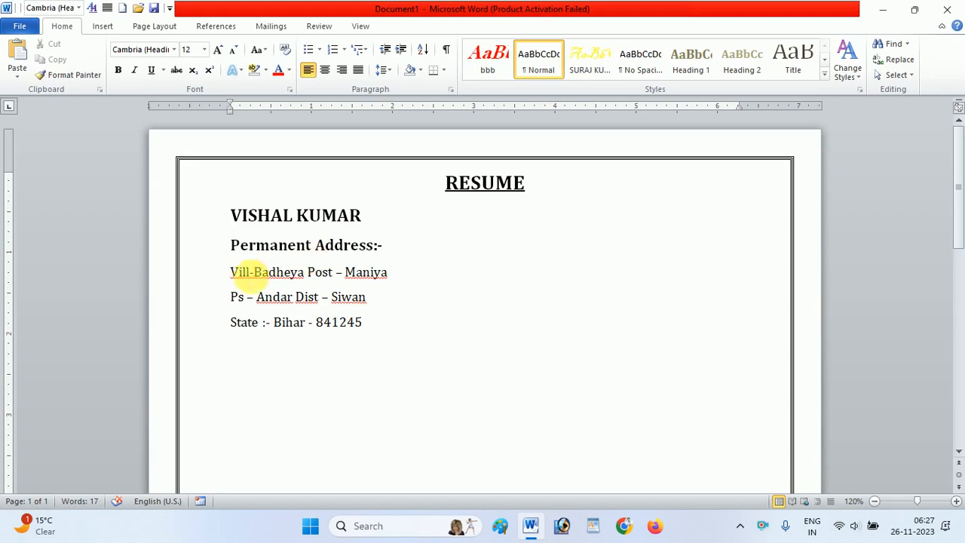
- Set the three address lines to 1.0 line spacing with 0 pt spacing after each paragraph
left_click_drag(231, 273, 389, 323)
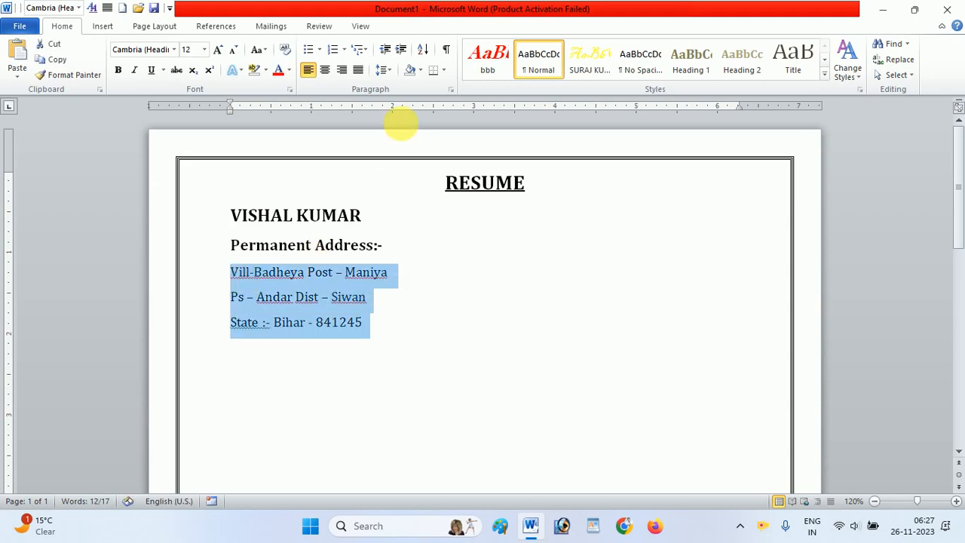
left_click(390, 70)
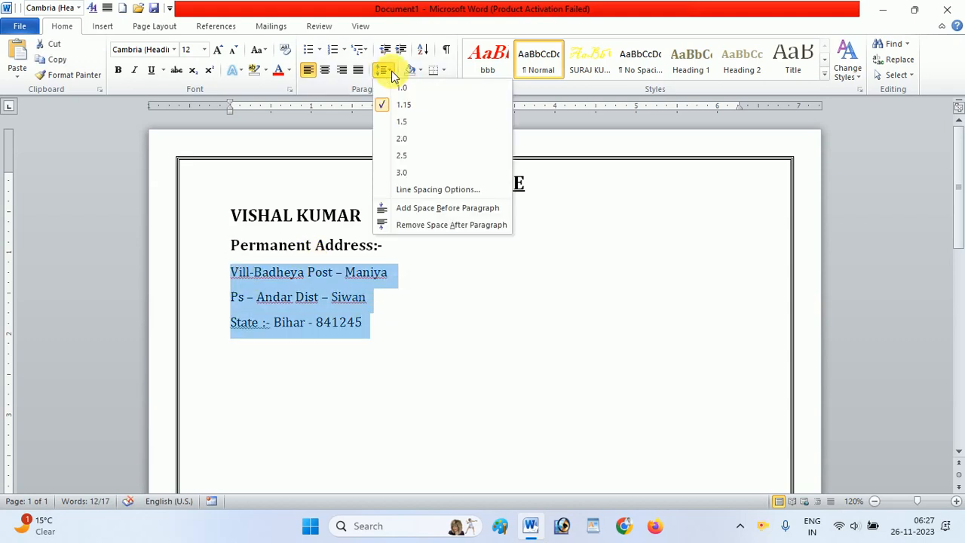
left_click(403, 88)
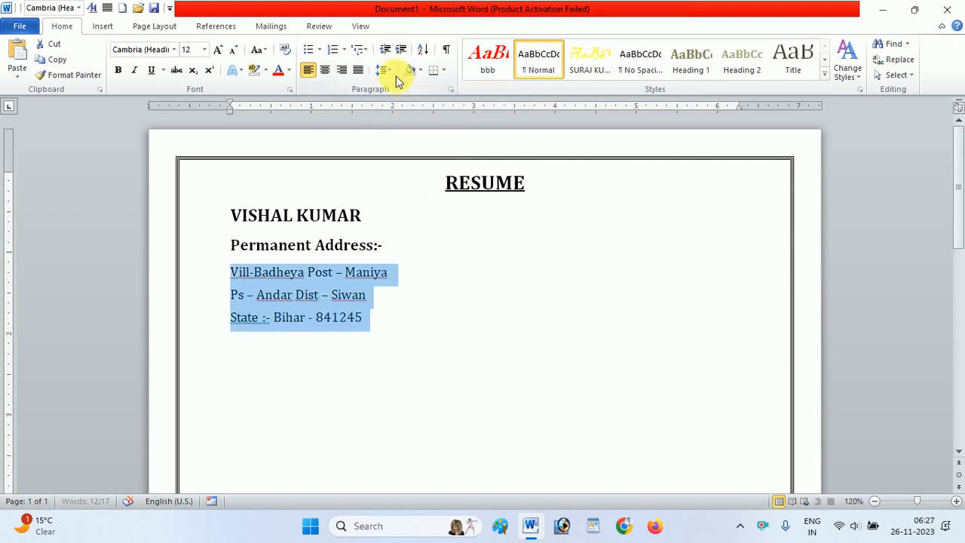
left_click(391, 70)
left_click(429, 189)
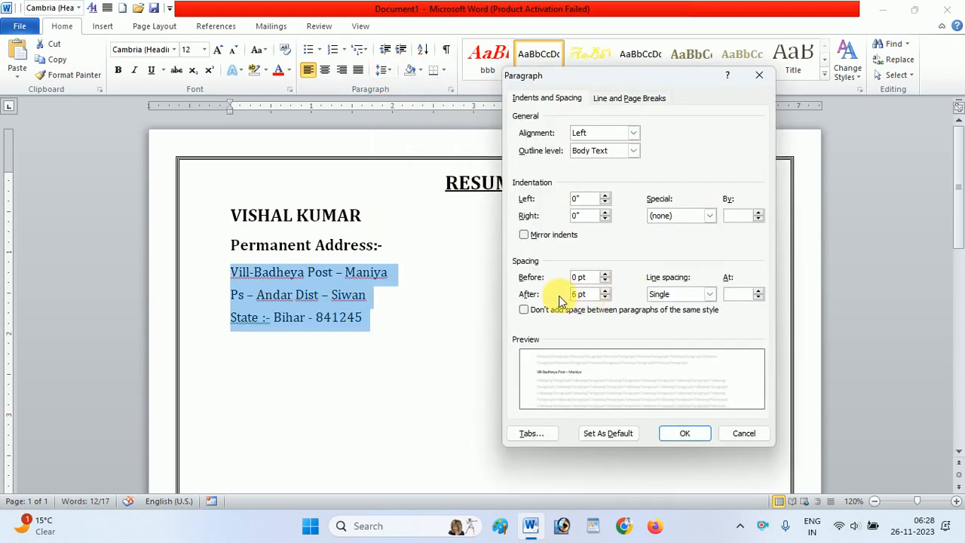
left_click(605, 297)
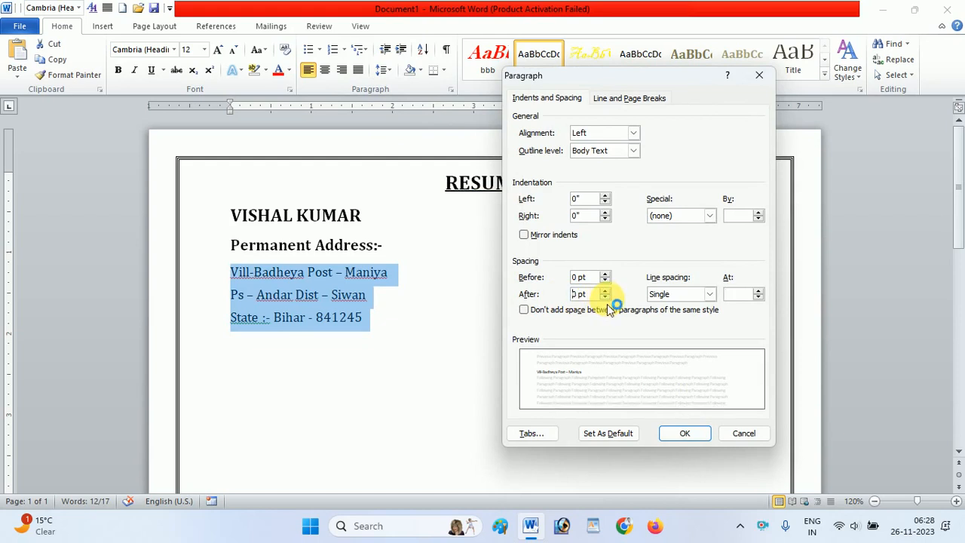
left_click(682, 435)
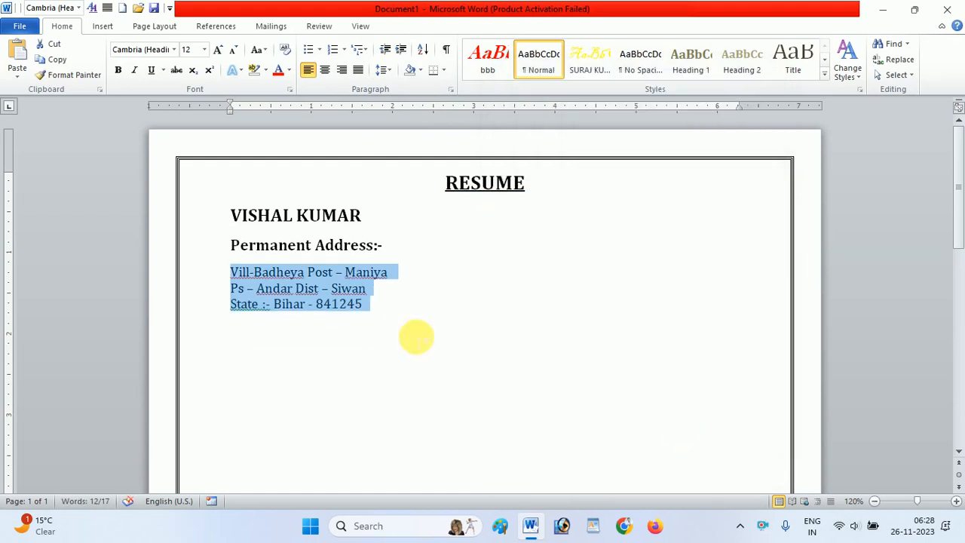
- Add a "Contact No.:-" line below the state line with the applicant's phone number, and start another line
left_click(390, 317)
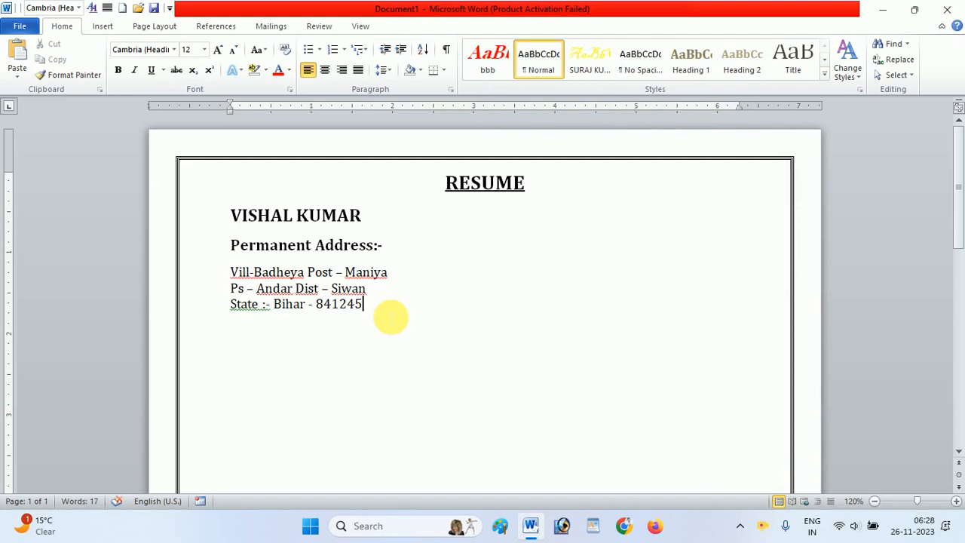
key("Return")
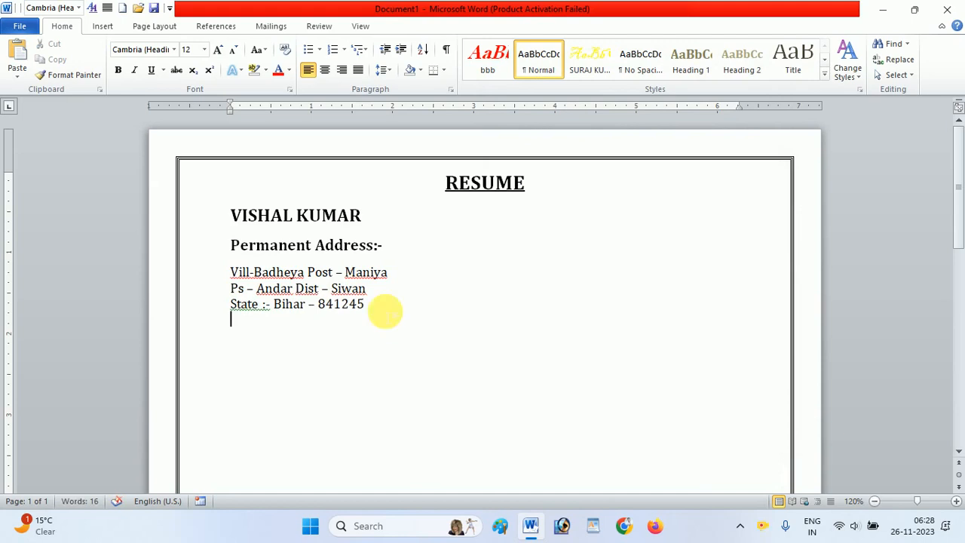
type("Con")
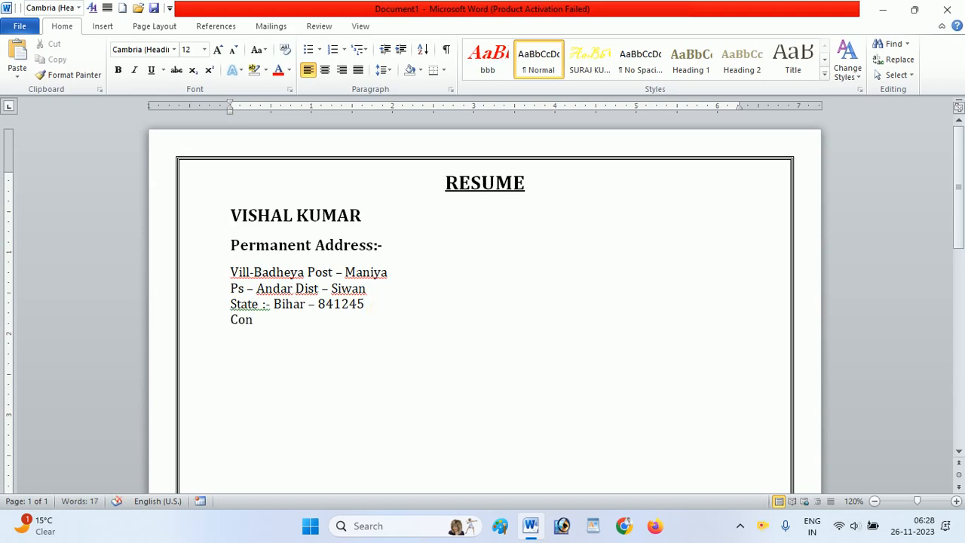
type("tact N")
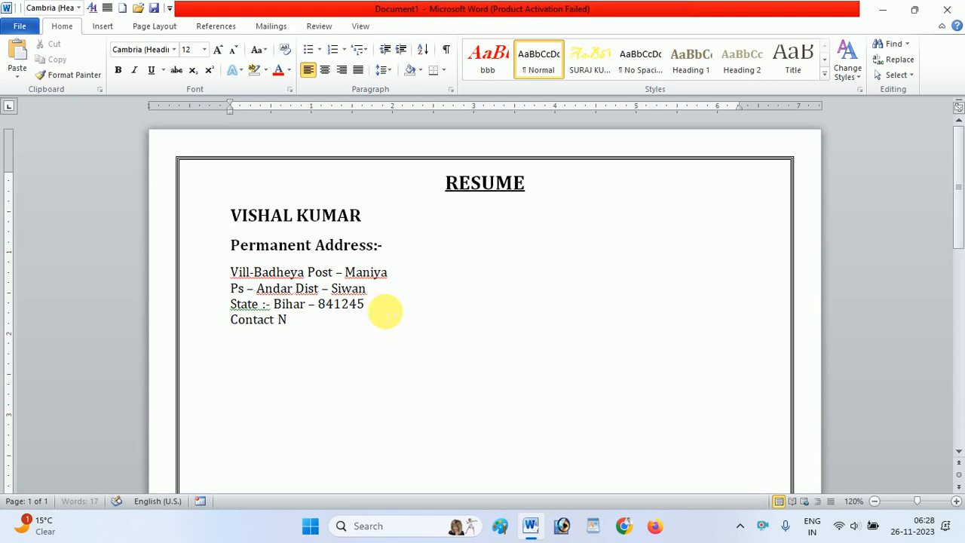
type("o.:-")
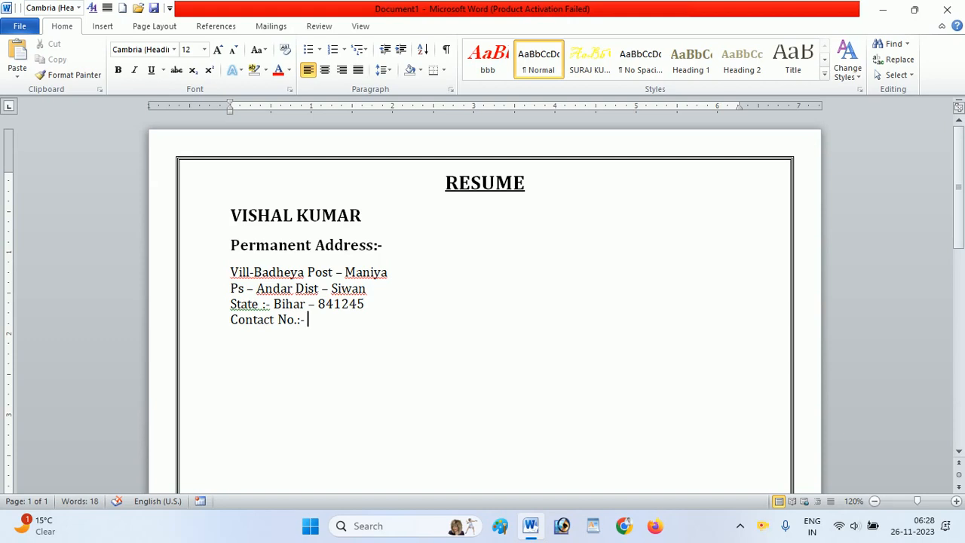
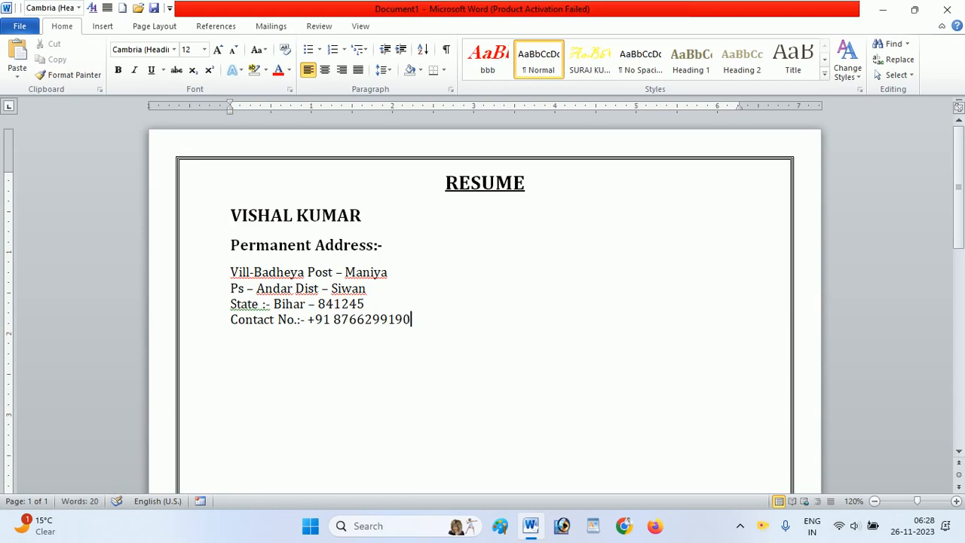
key("Return")
- Enter "Gmail id :-" followed by the applicant's e-mail address below the contact number
type("G")
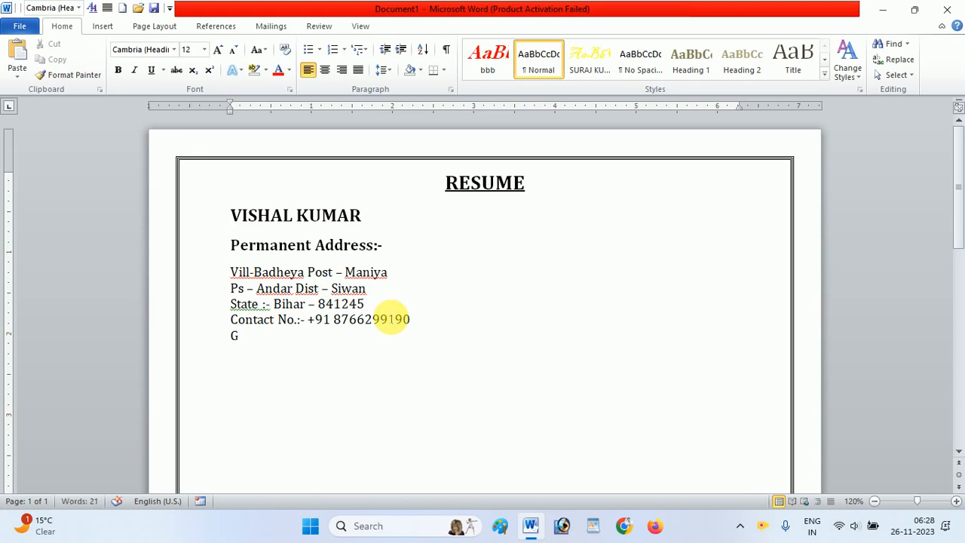
type("mail")
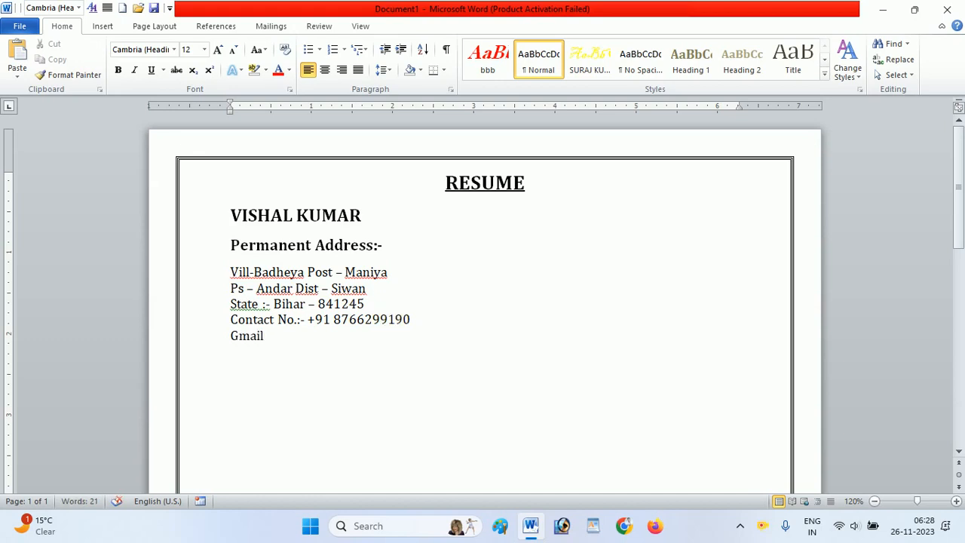
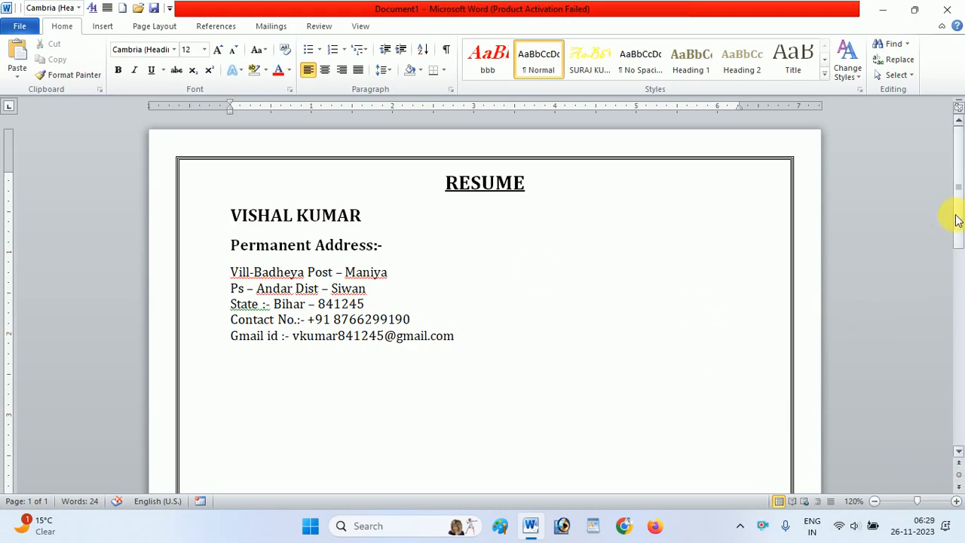
- Draw a rectangle about 1.44" wide and 1.9" high to the right of the name and address, and remove its fill
left_click_drag(958, 224, 958, 118)
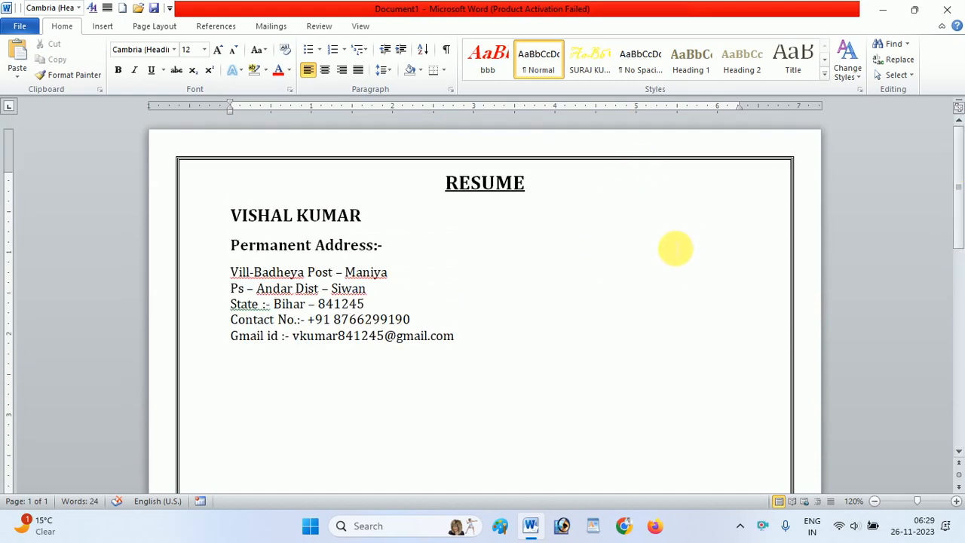
left_click(103, 26)
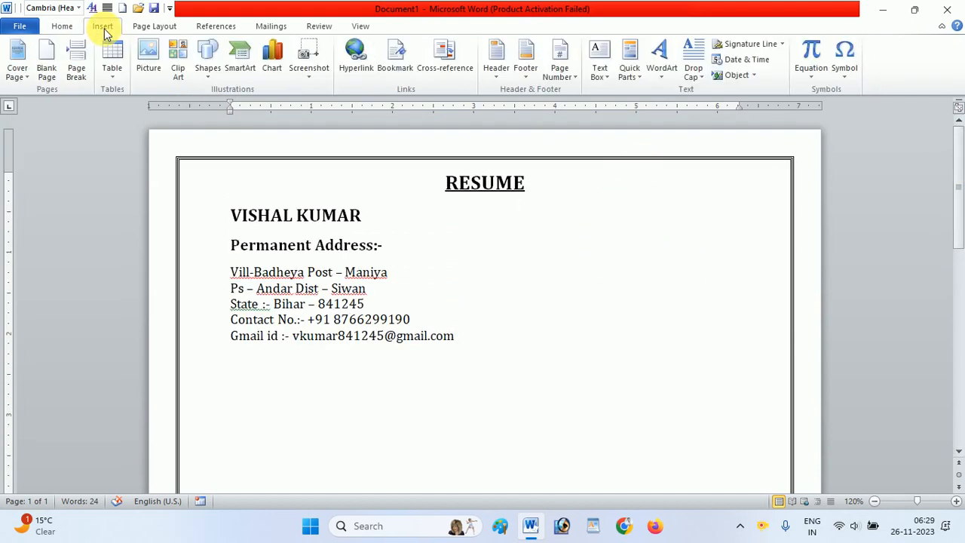
left_click(212, 80)
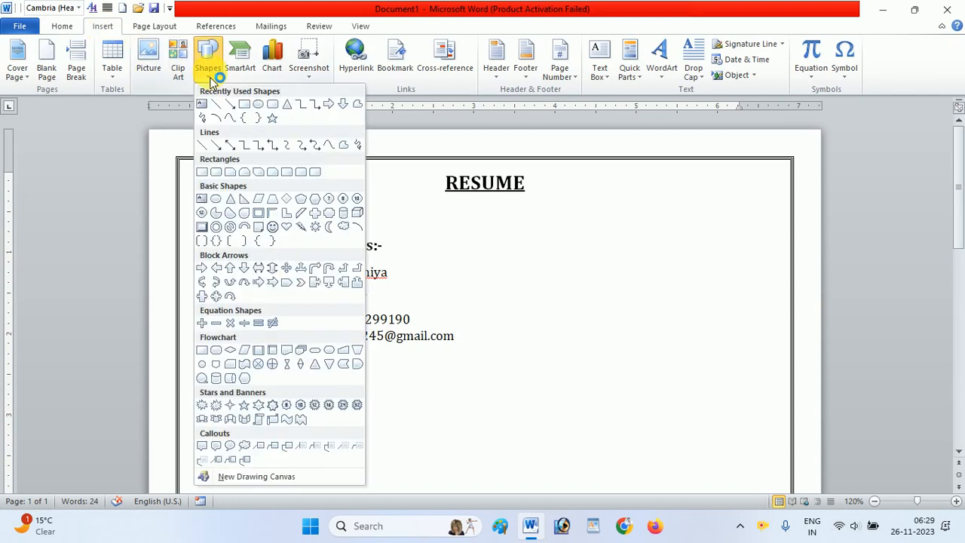
left_click(244, 104)
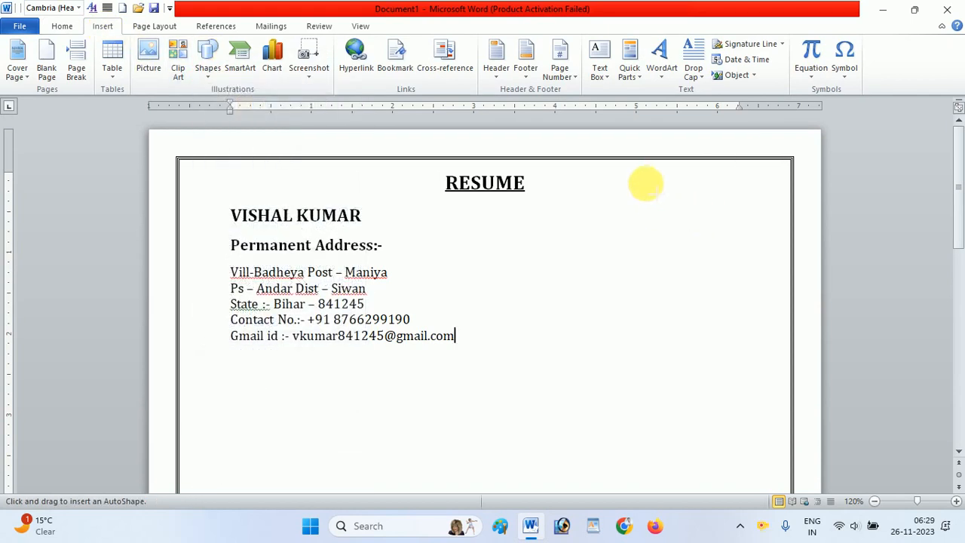
mouse_move(646, 179)
left_mouse_down()
mouse_move(702, 207)
mouse_move(771, 263)
mouse_move(758, 341)
mouse_move(764, 334)
left_mouse_up()
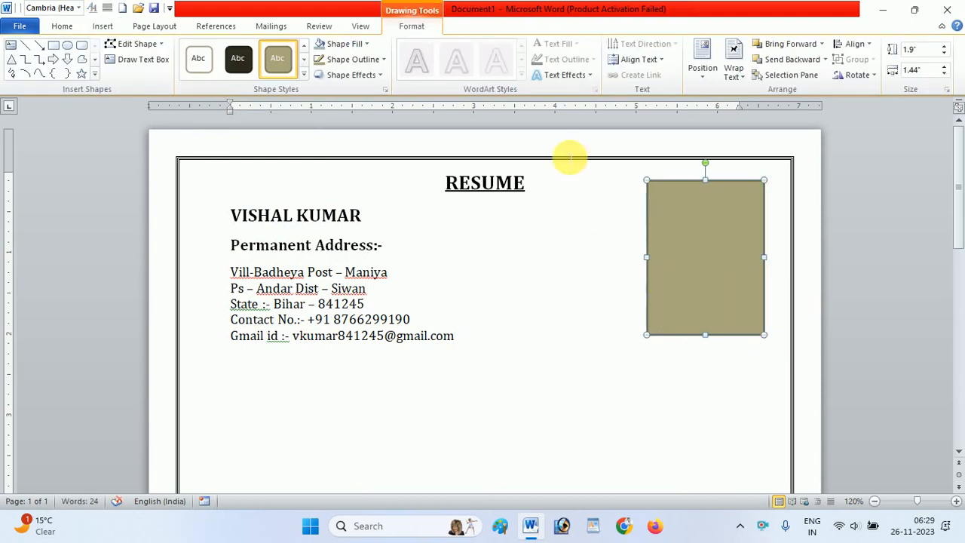
left_click(358, 44)
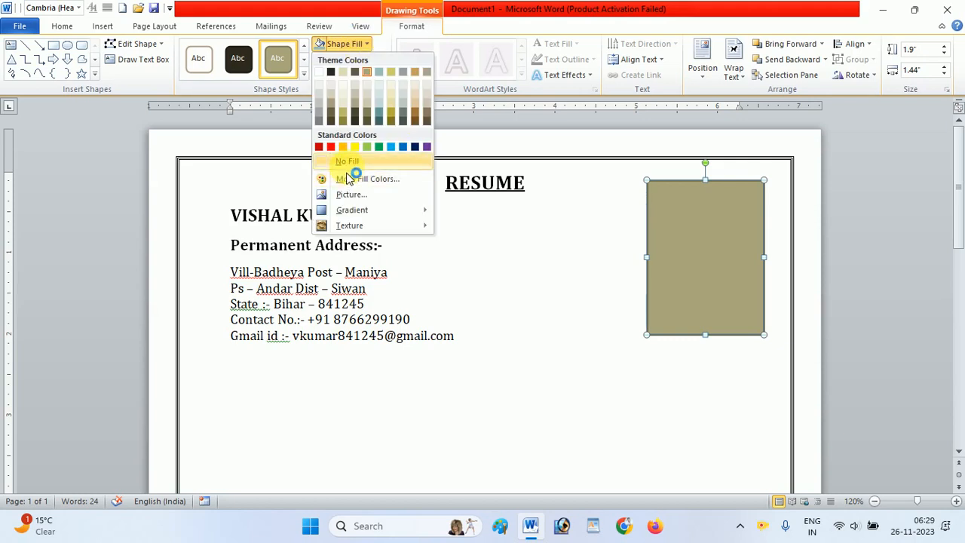
left_click(346, 161)
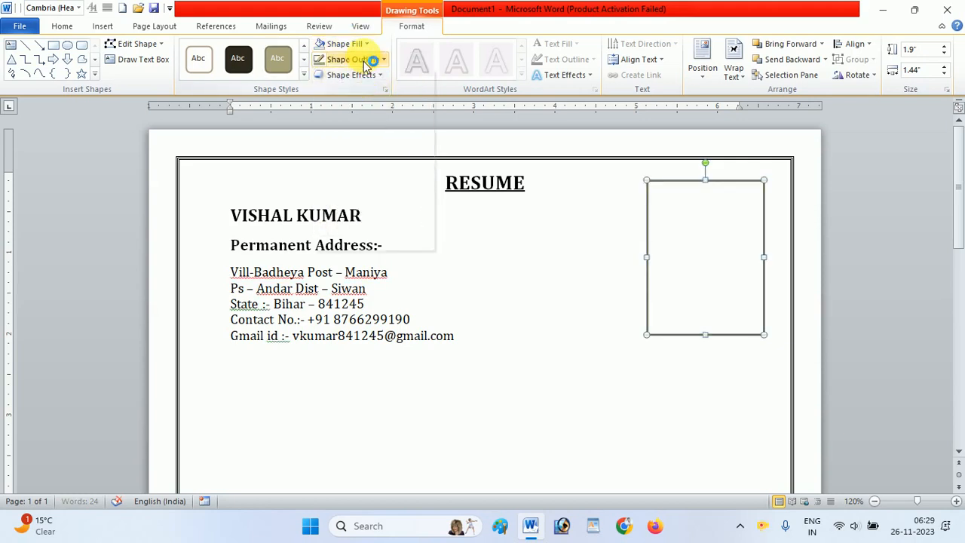
- Set the rectangle's outline to ¼ pt weight and black
left_click(364, 61)
mouse_move(347, 222)
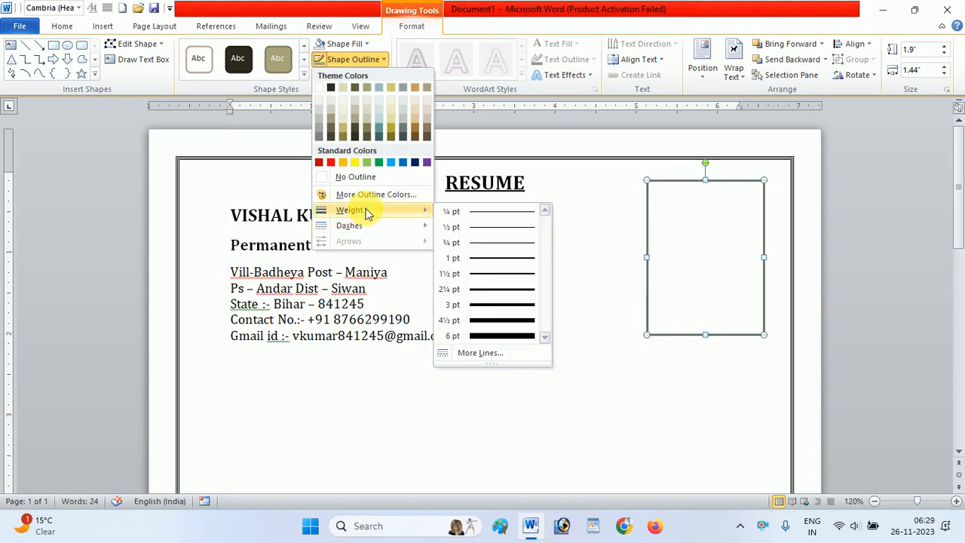
left_click(515, 215)
left_click(367, 66)
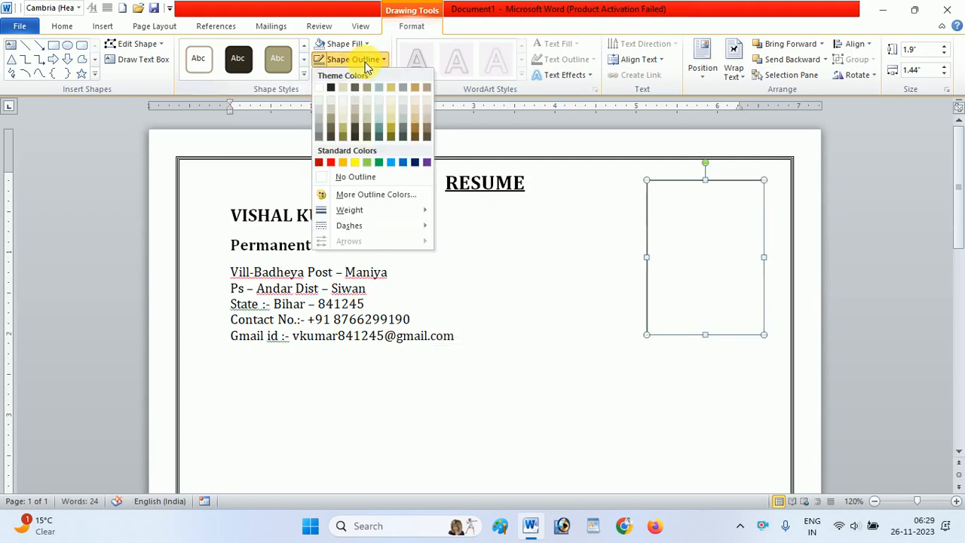
left_click(340, 89)
left_click(530, 307)
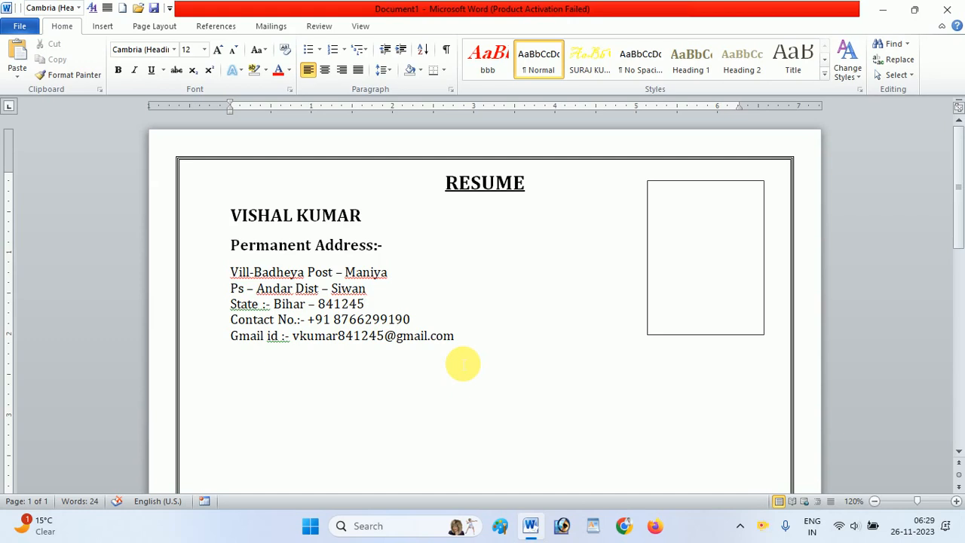
- Draw a horizontal line about 7.52" long between the page borders below the Gmail id line, and color it black
left_click(103, 26)
left_click(210, 72)
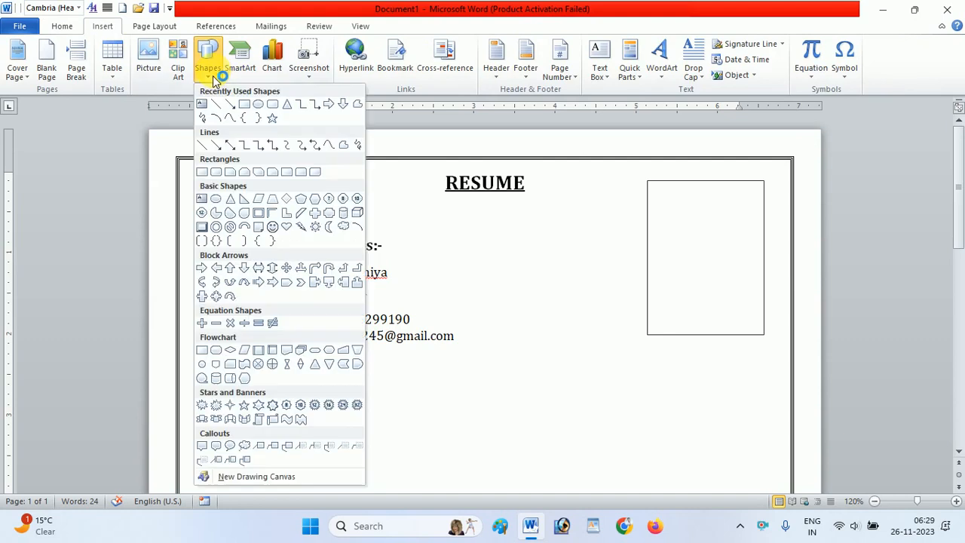
left_click(203, 146)
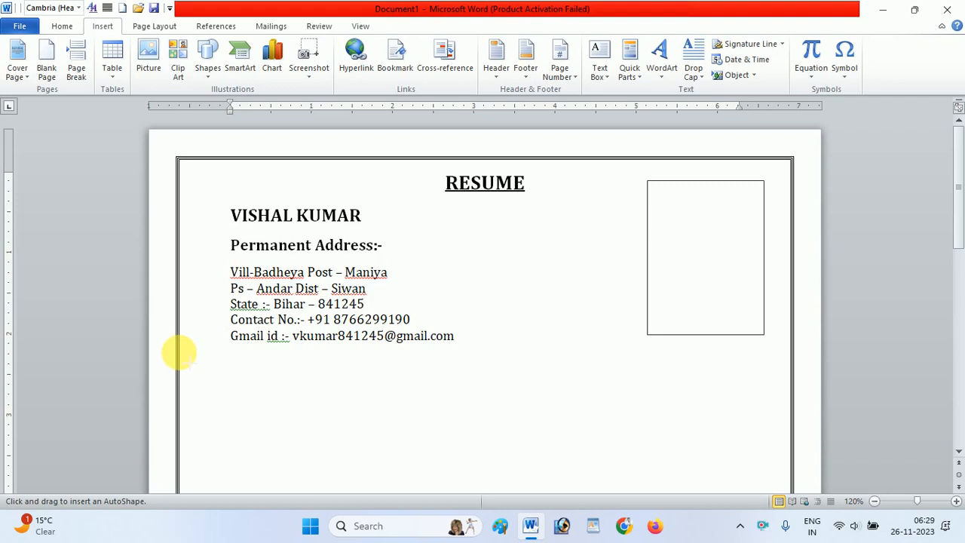
left_click_drag(178, 353, 789, 351)
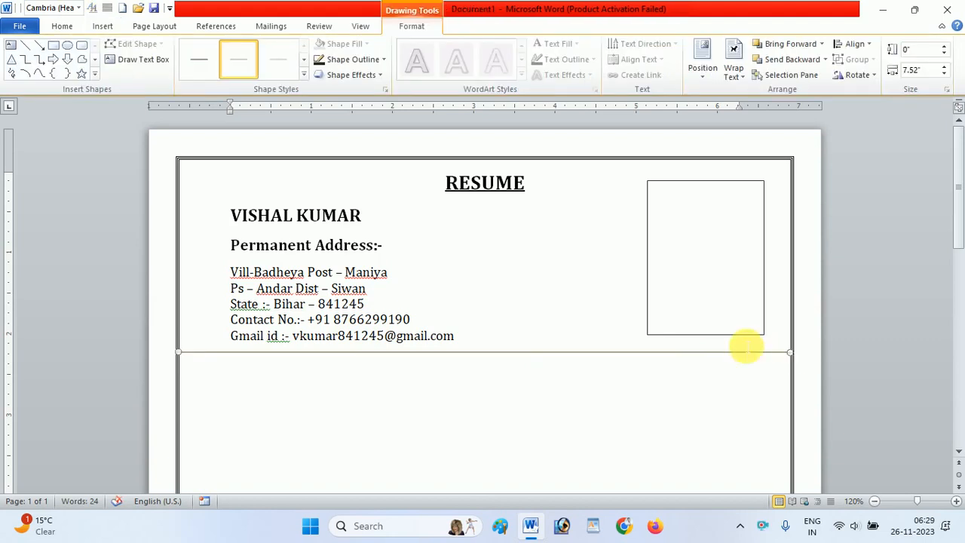
left_click(369, 64)
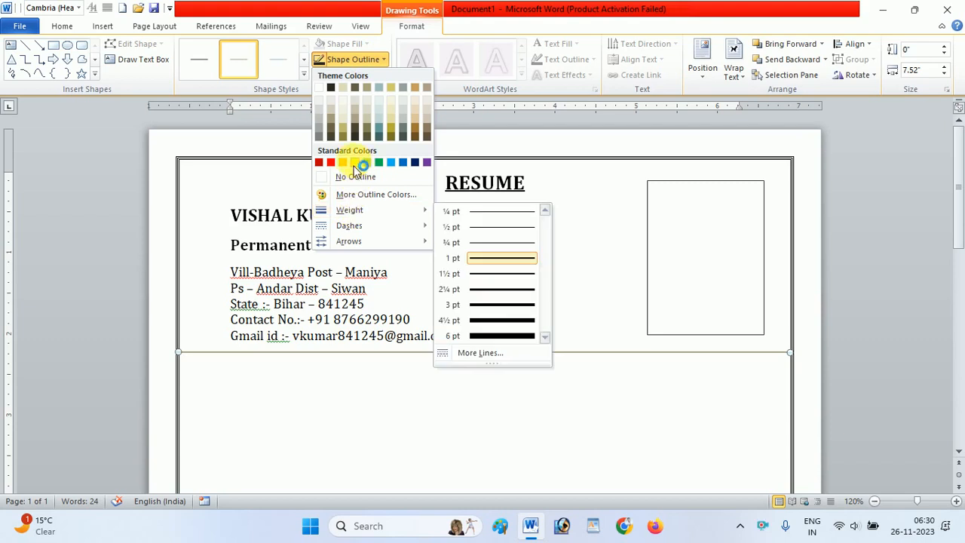
left_click(330, 90)
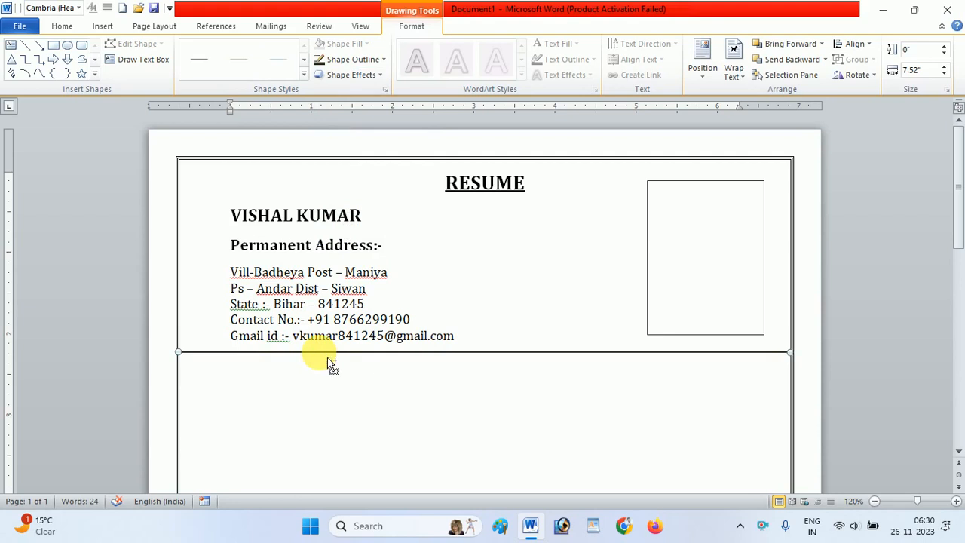
- Duplicate the horizontal line and nudge the copy up until it sits just below the original as a double rule
left_click_drag(325, 359, 323, 363)
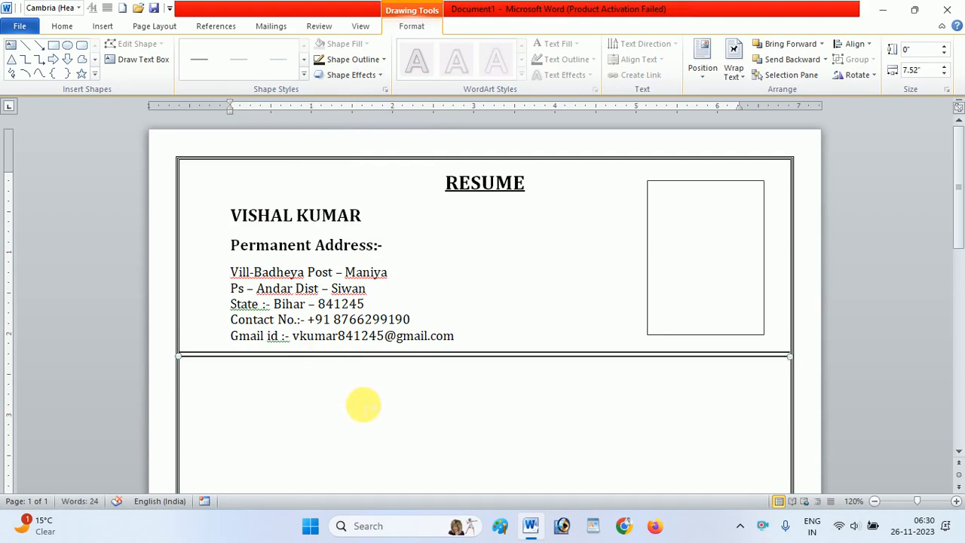
key("ctrl+Up")
key("ctrl+Up")
key("ctrl+Up")
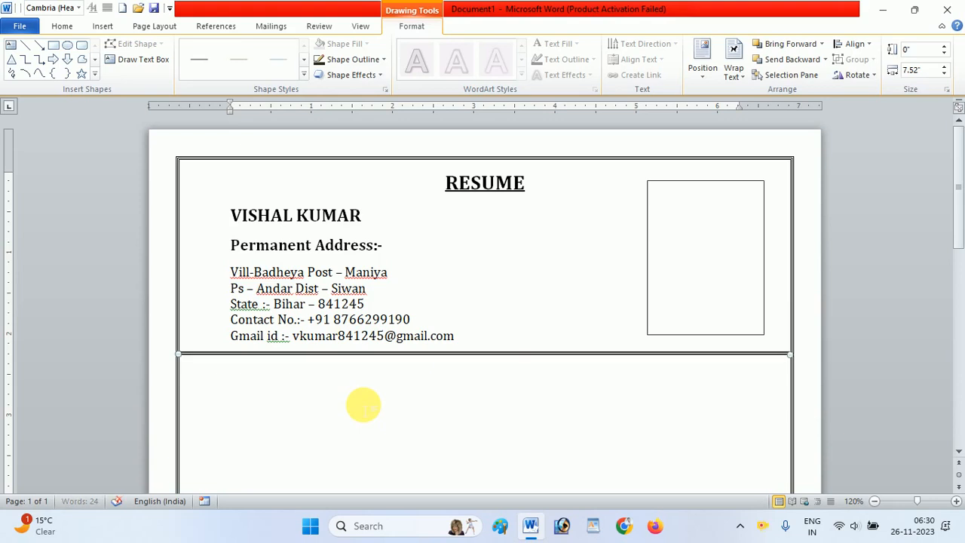
left_click(373, 397)
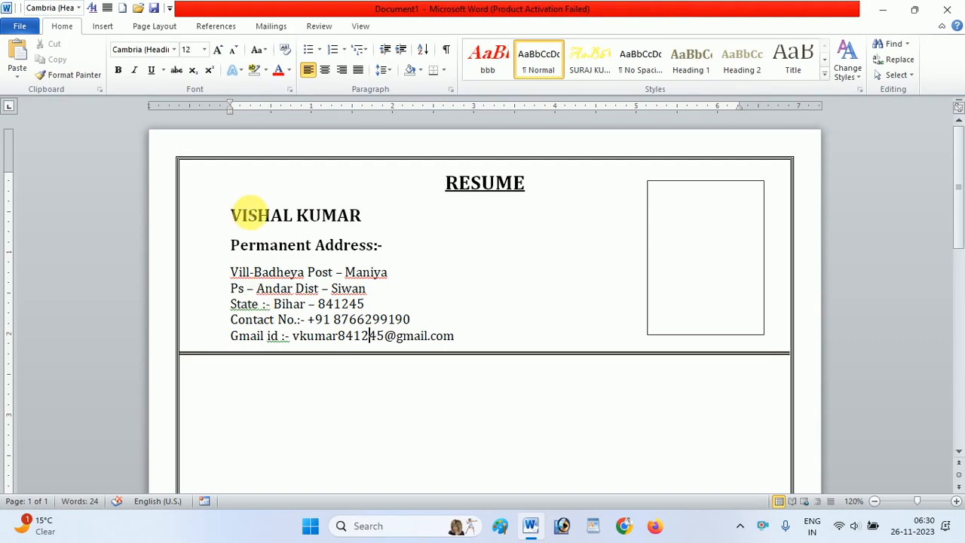
- Underline the "Permanent Address:-" heading
left_click_drag(230, 246, 392, 246)
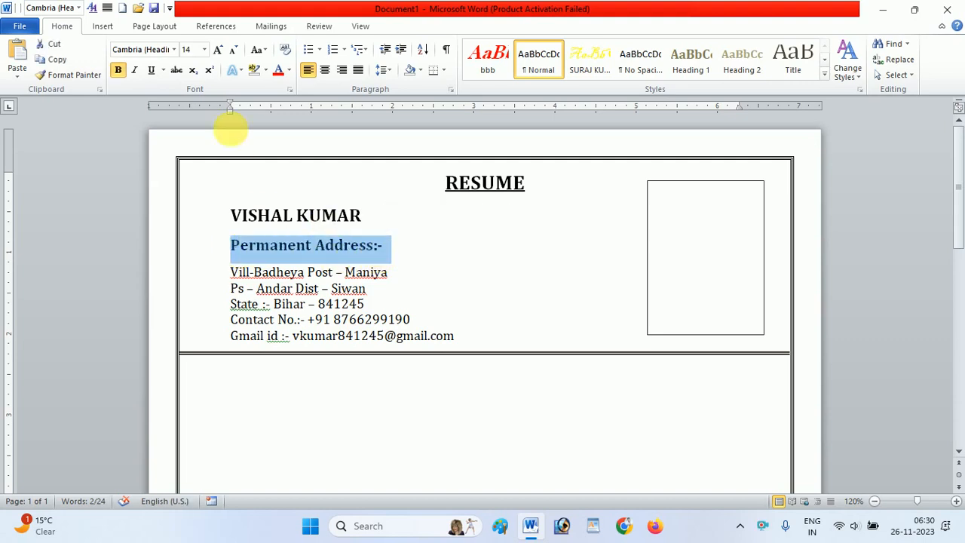
left_click(151, 70)
left_click(437, 246)
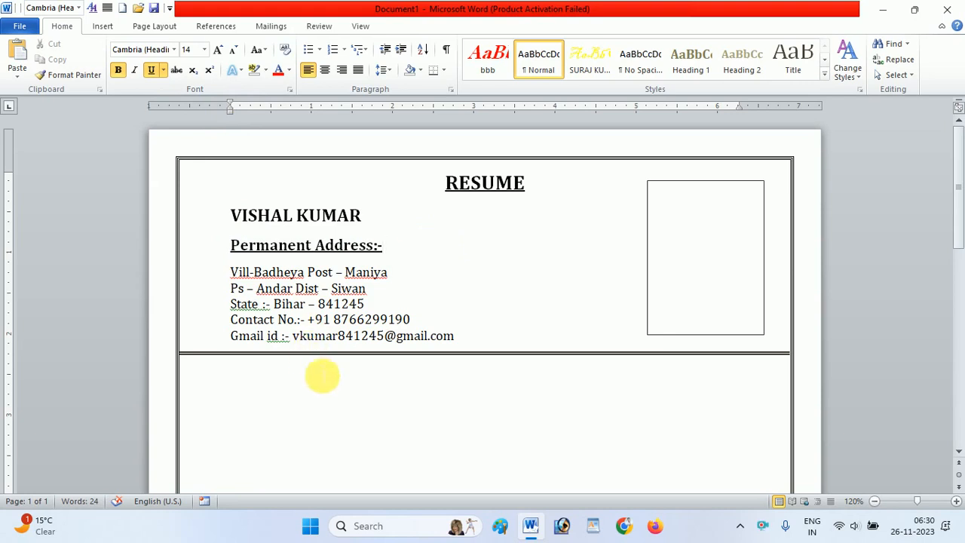
- Add a bold, underlined "Objective:-" heading on a new line below the double divider line
left_click(299, 390)
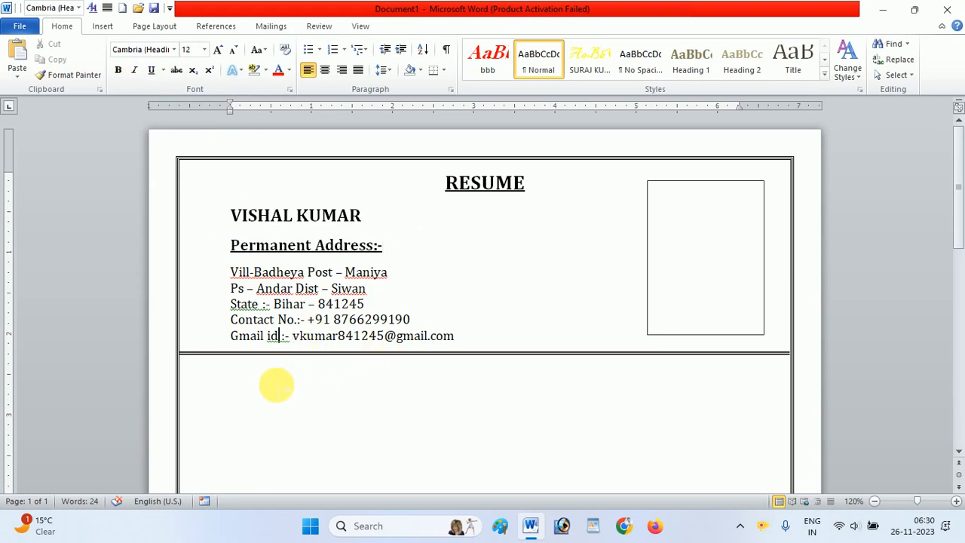
key("Tab")
key("BackSpace")
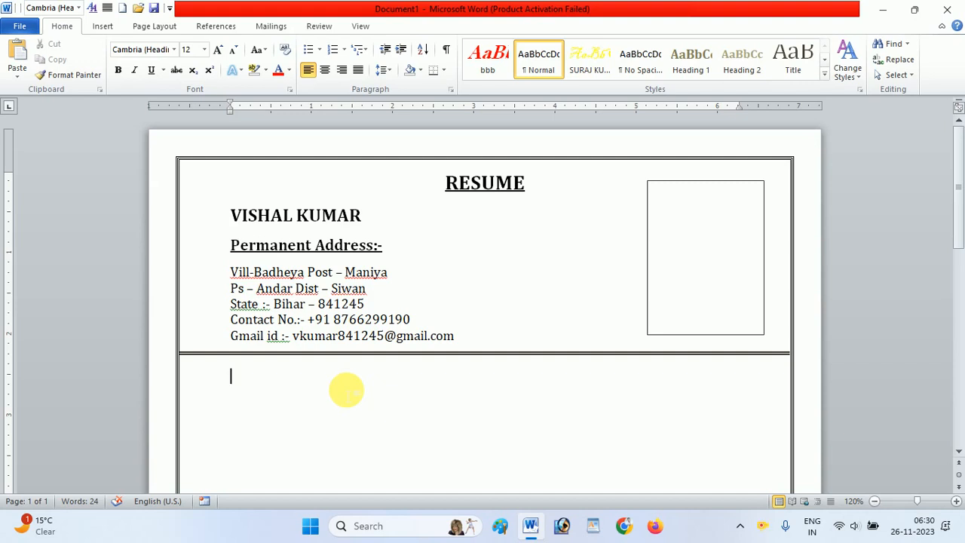
type("0")
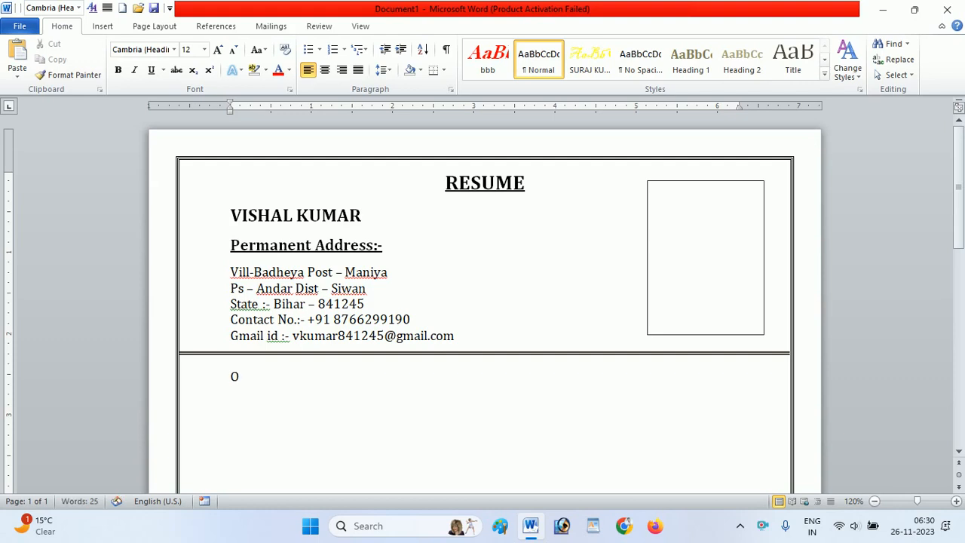
key("BackSpace")
left_click(118, 71)
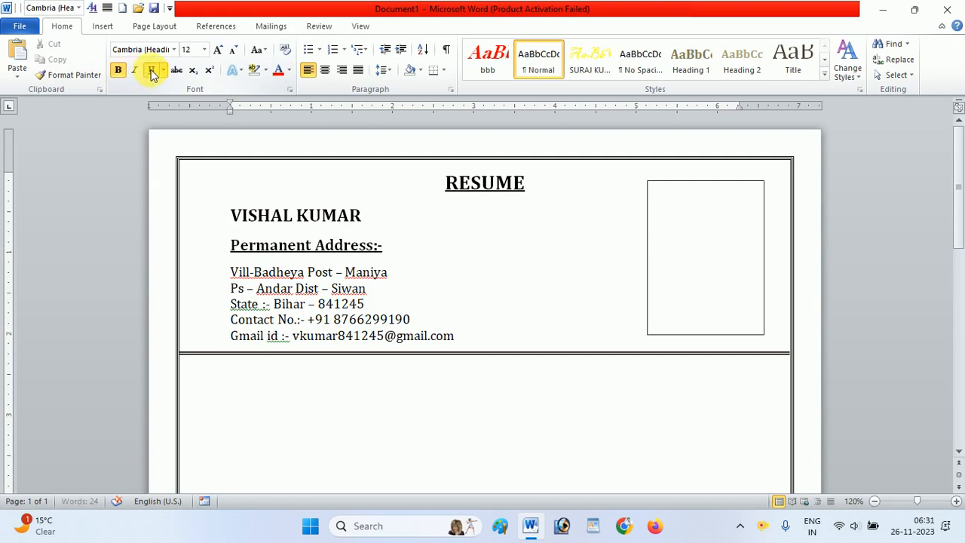
left_click(151, 70)
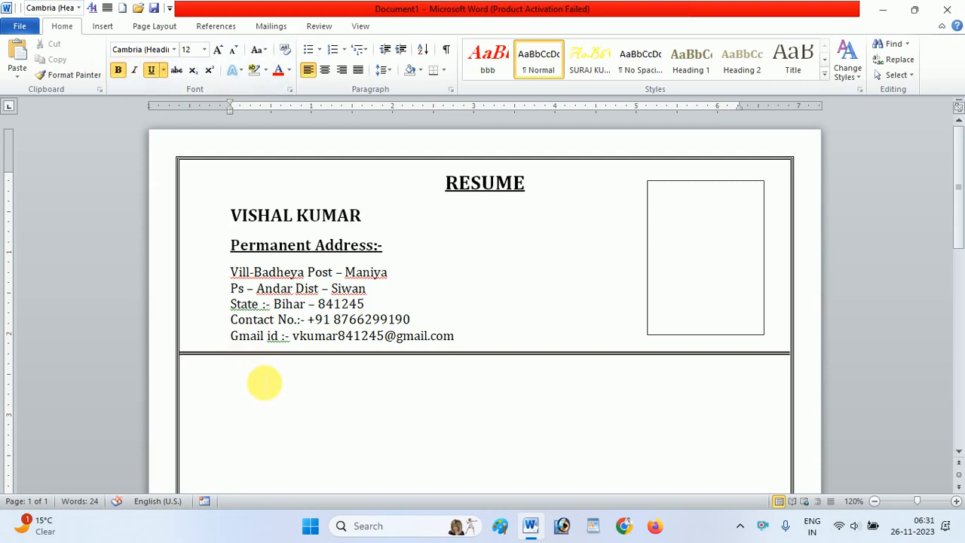
type("0")
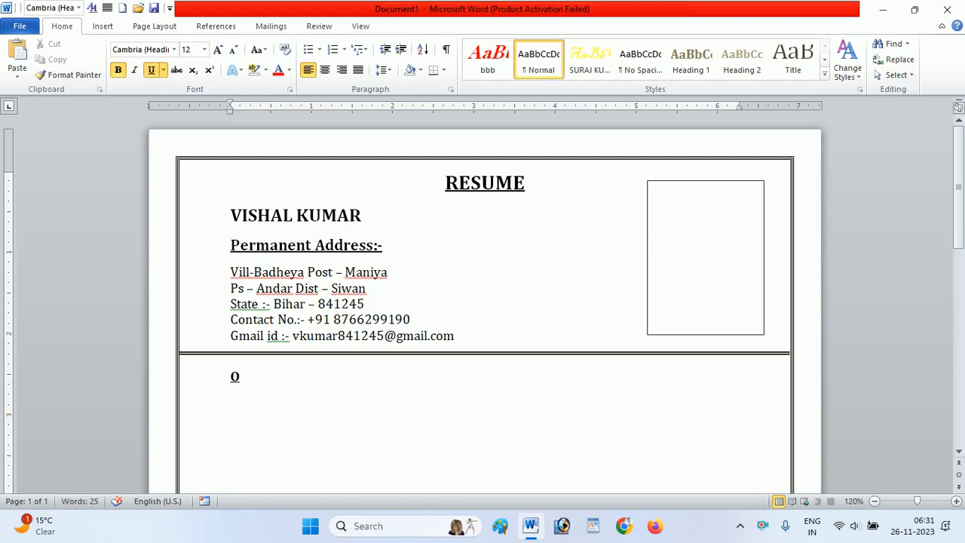
type("bject")
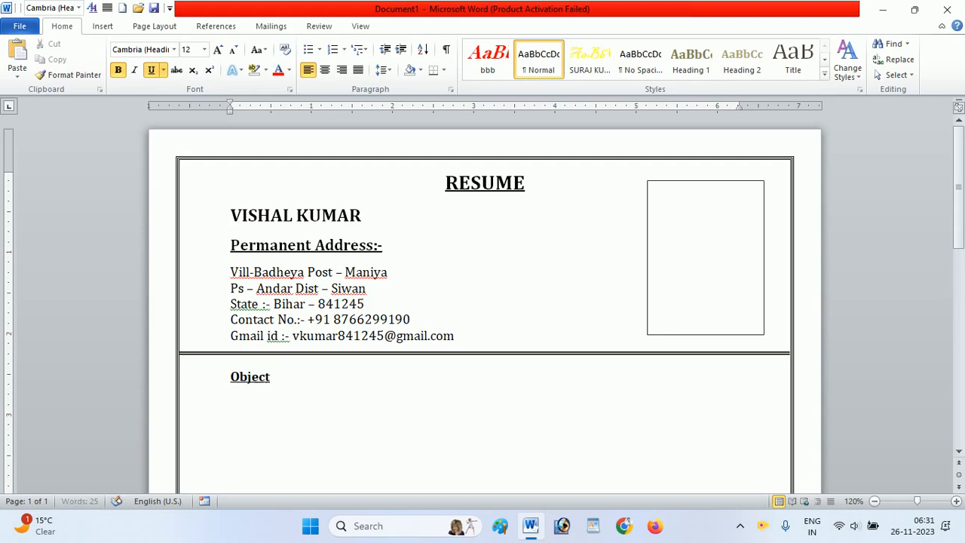
type("ive:-")
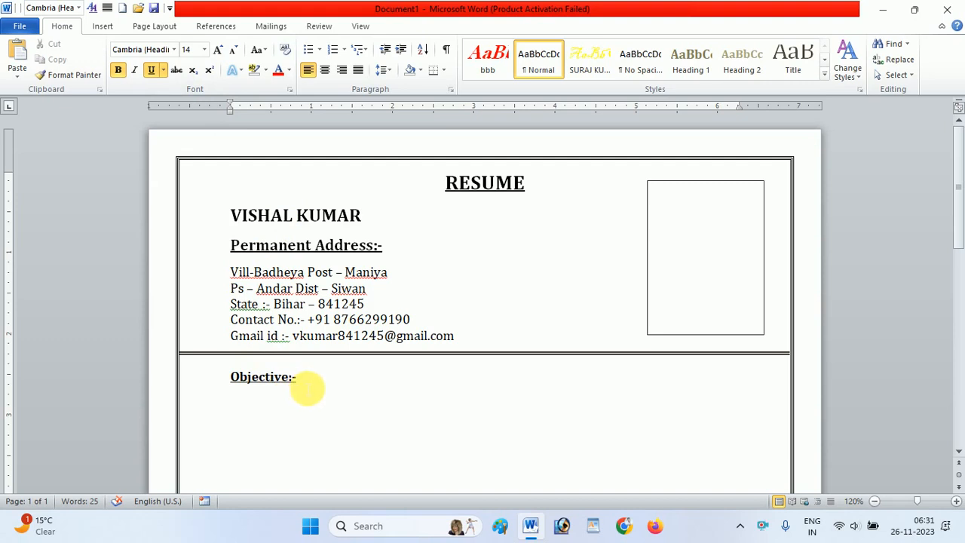
- Increase the "Objective:-" heading's font size to 14
left_click_drag(305, 381, 249, 377)
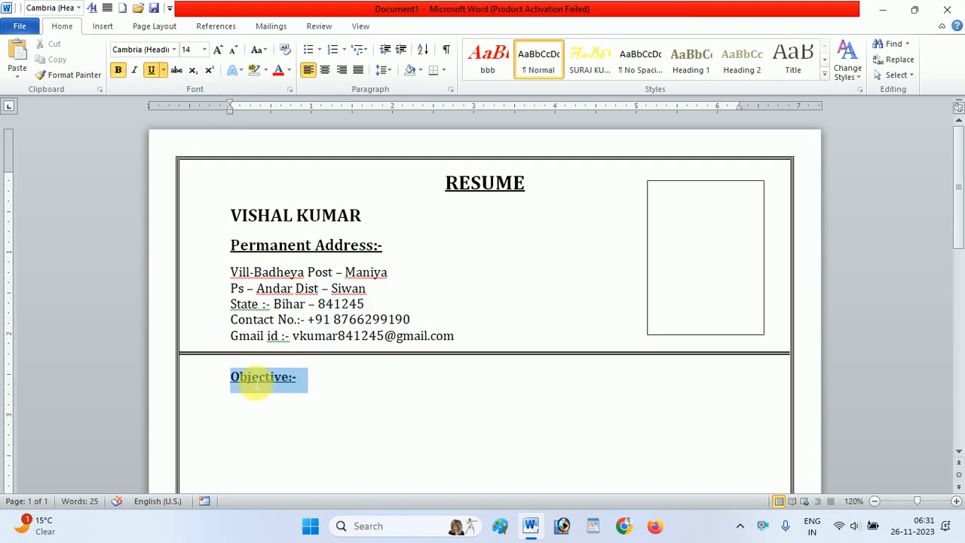
left_click(222, 51)
left_click(341, 378)
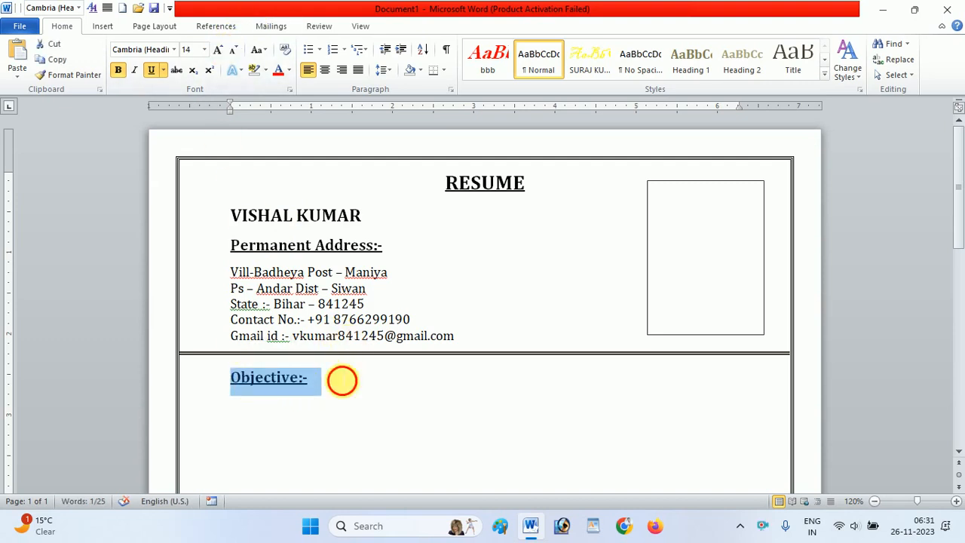
- Start a new line below the Objective heading with underline and bold turned off and font size 12
key("Return")
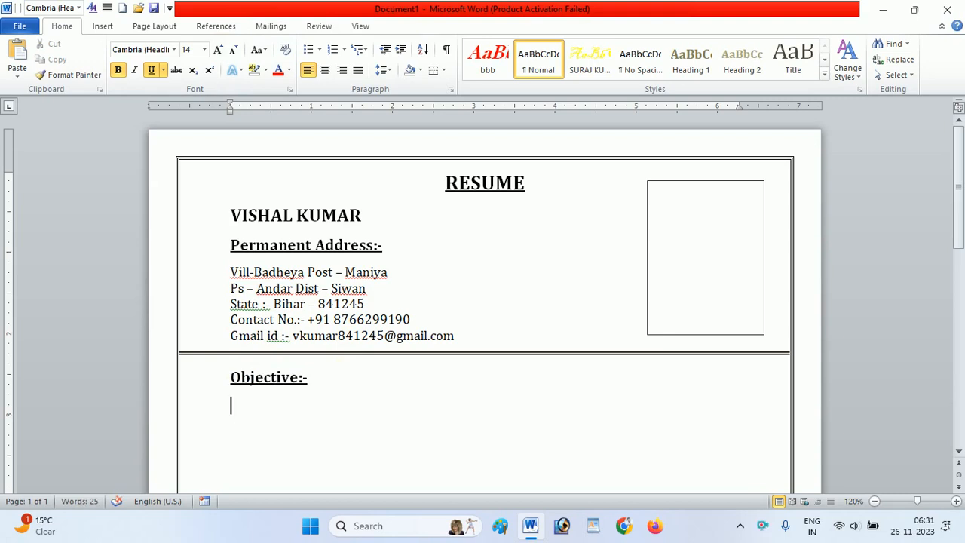
type("__________")
key("BackSpace")
key("BackSpace")
key("BackSpace")
key("BackSpace")
key("BackSpace")
key("BackSpace")
key("BackSpace")
key("BackSpace")
key("BackSpace")
key("BackSpace")
left_click(151, 70)
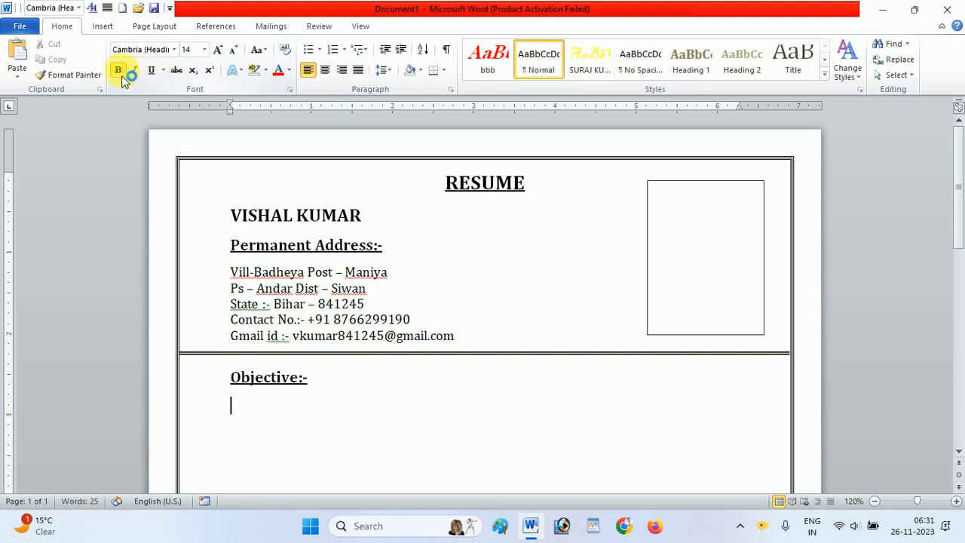
left_click(119, 70)
left_click(234, 50)
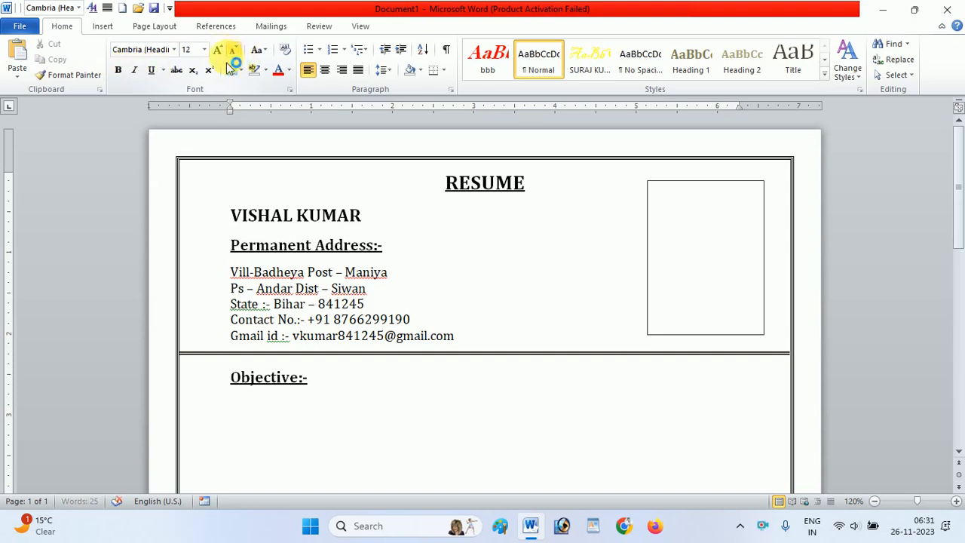
left_click(255, 414)
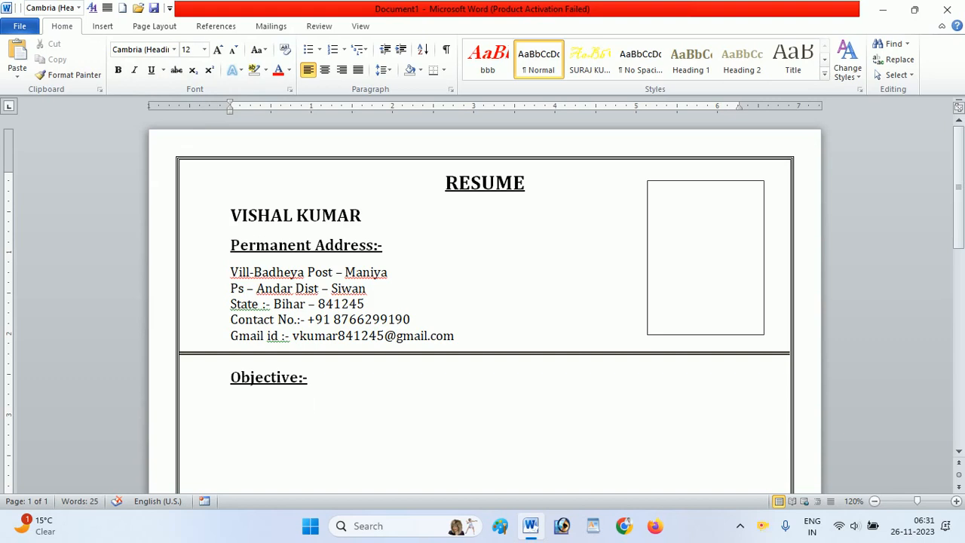
left_click(254, 414)
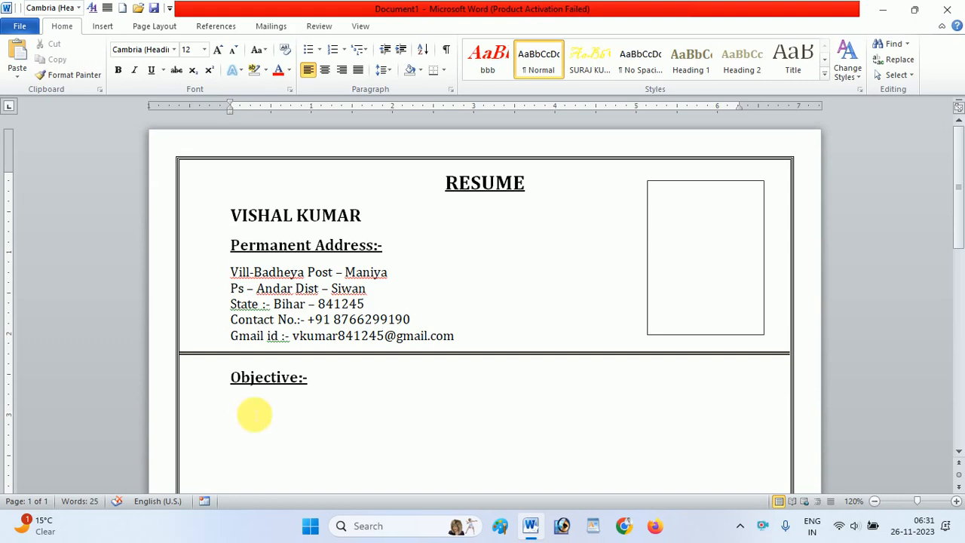
- Begin an indented objective paragraph with "To pursue a career as fresher in organization where a need to assure a"
type("To ")
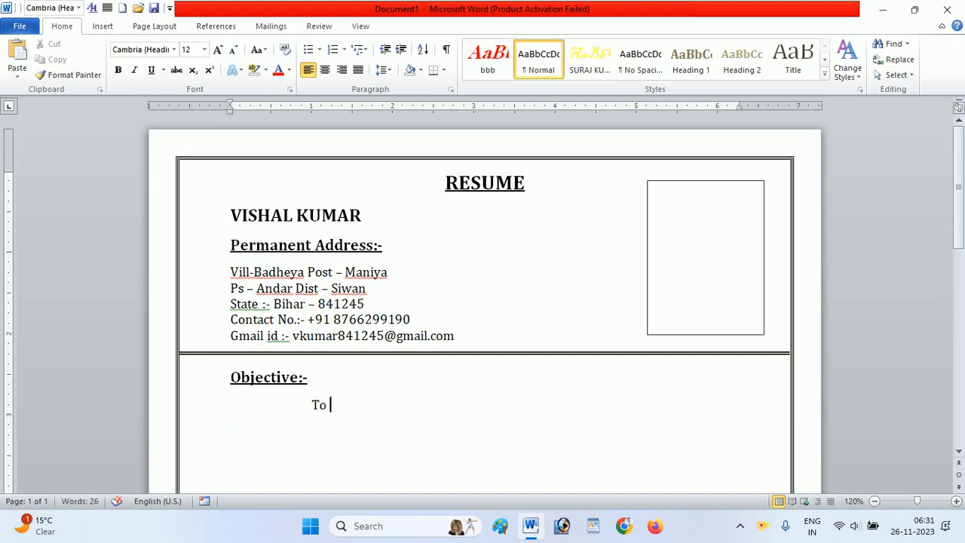
type("purs")
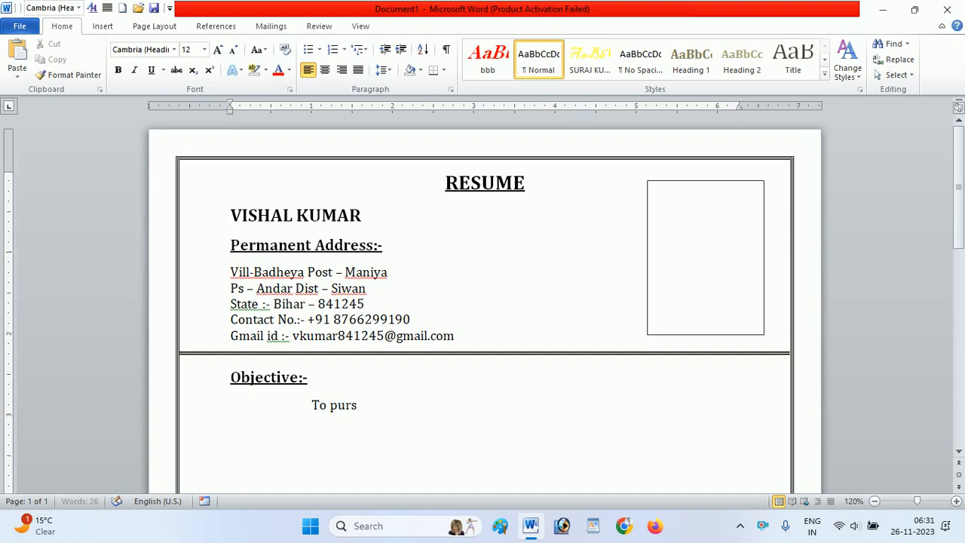
type("ue a career as fresher in ")
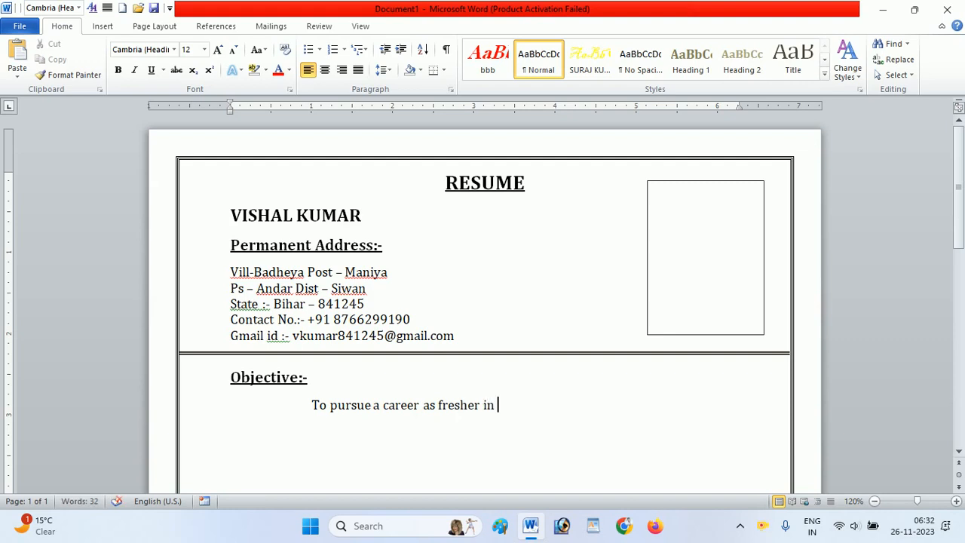
type("organization w")
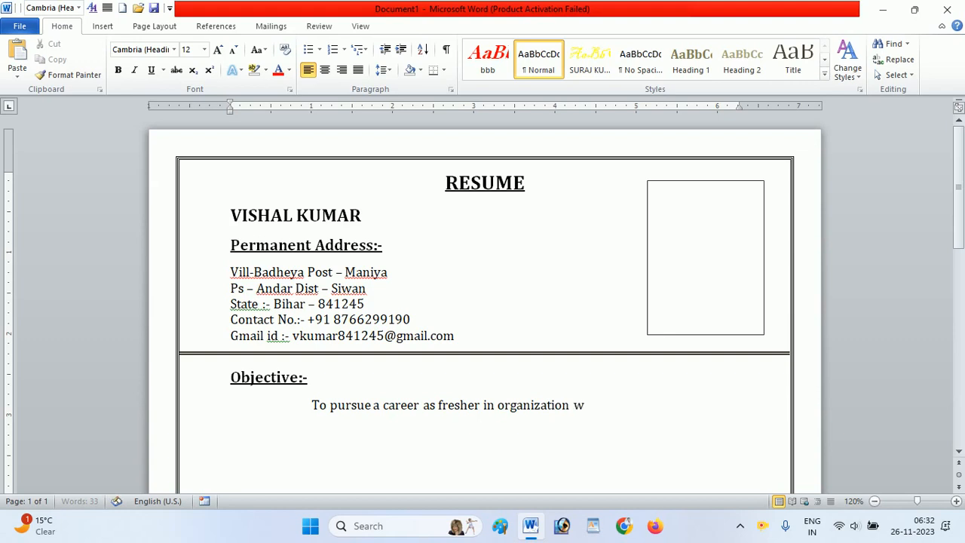
type("here a need to assur")
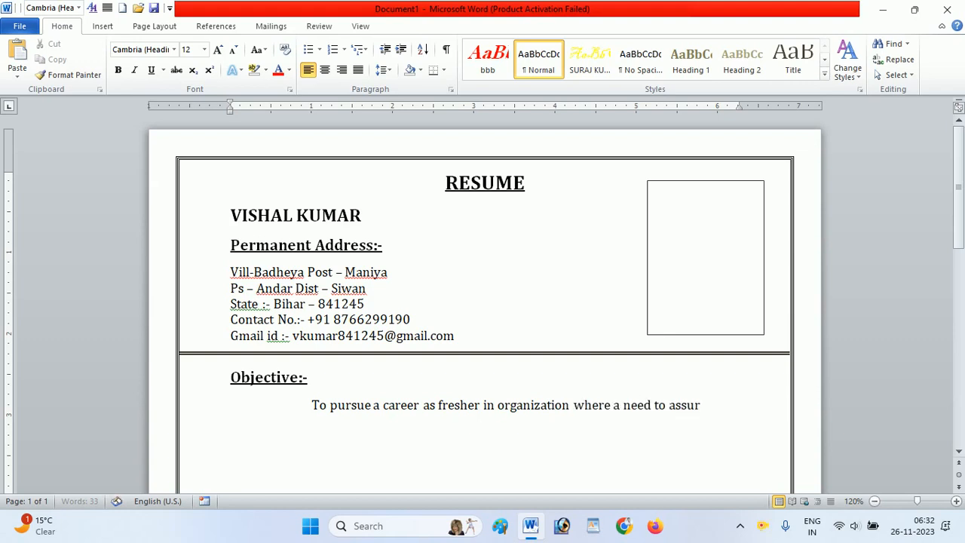
type("e a ")
type("well")
type(" is ")
type("or")
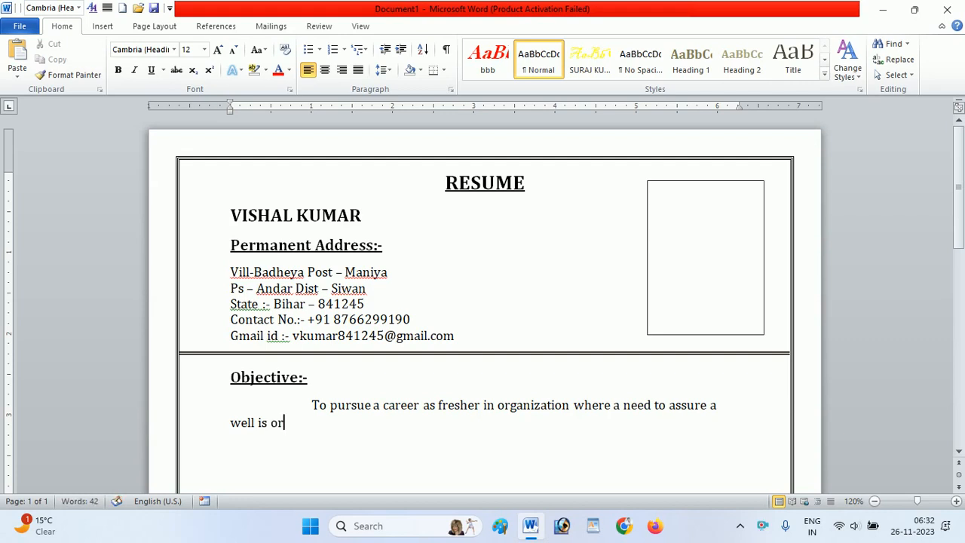
type("gani")
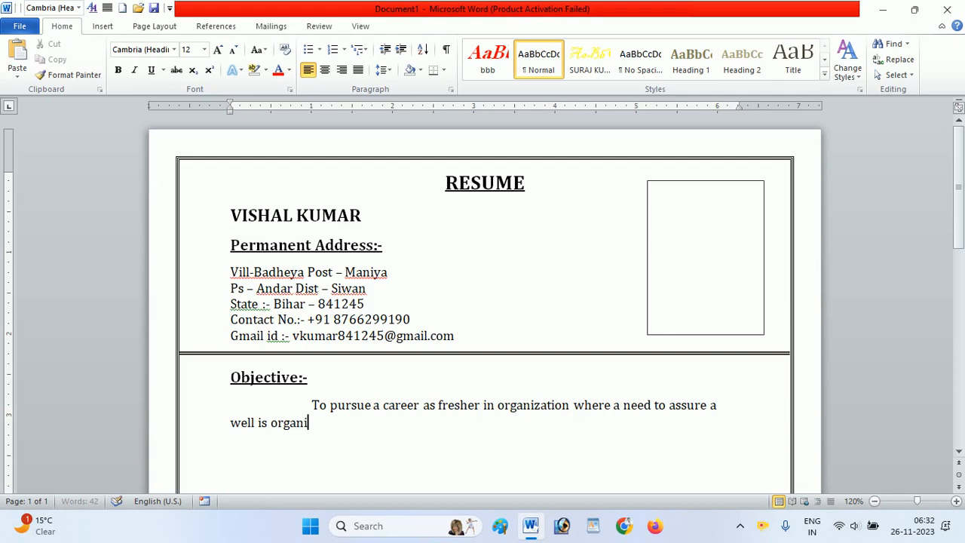
type("zed and sou")
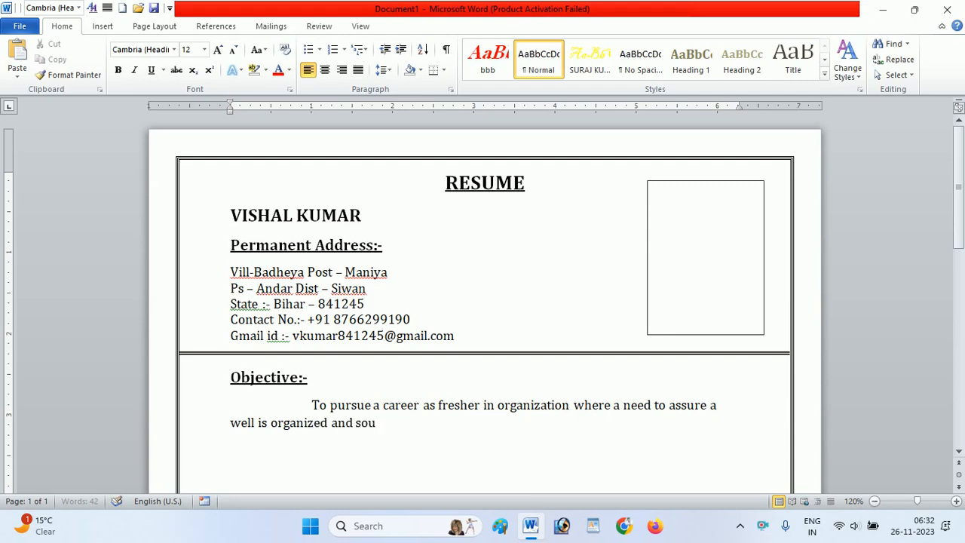
type("nd office ma")
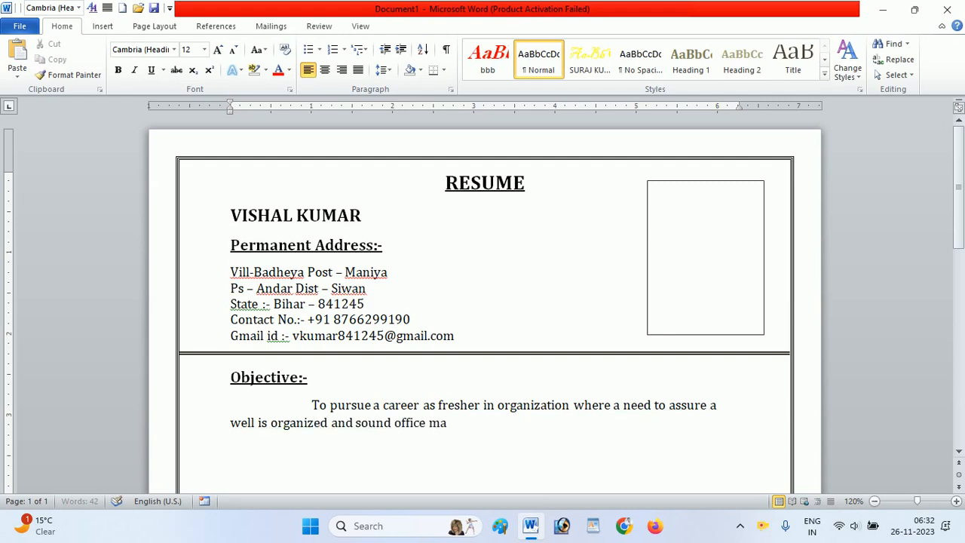
type("nager")
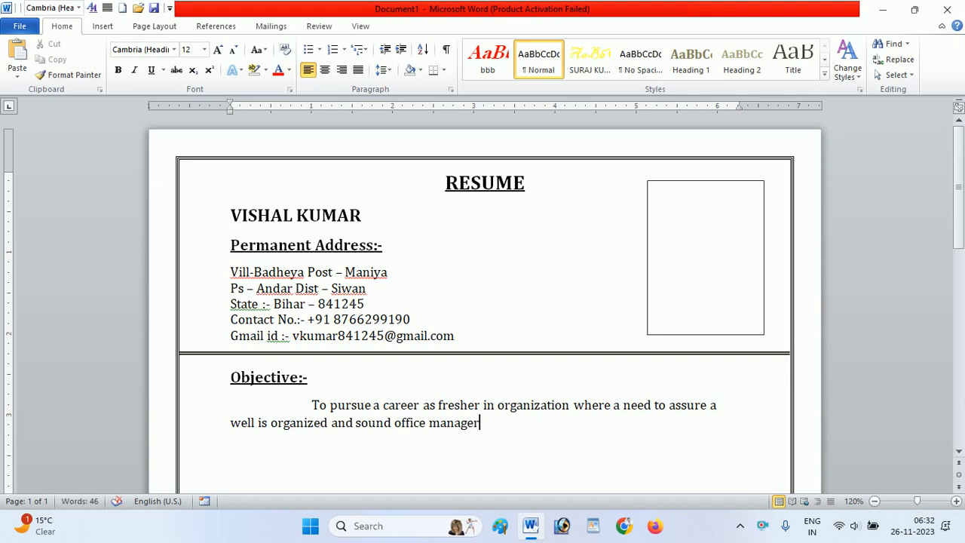
- Continue the objective paragraph with "well is organized and sound office management by"
key("BackSpace")
type("ment by ")
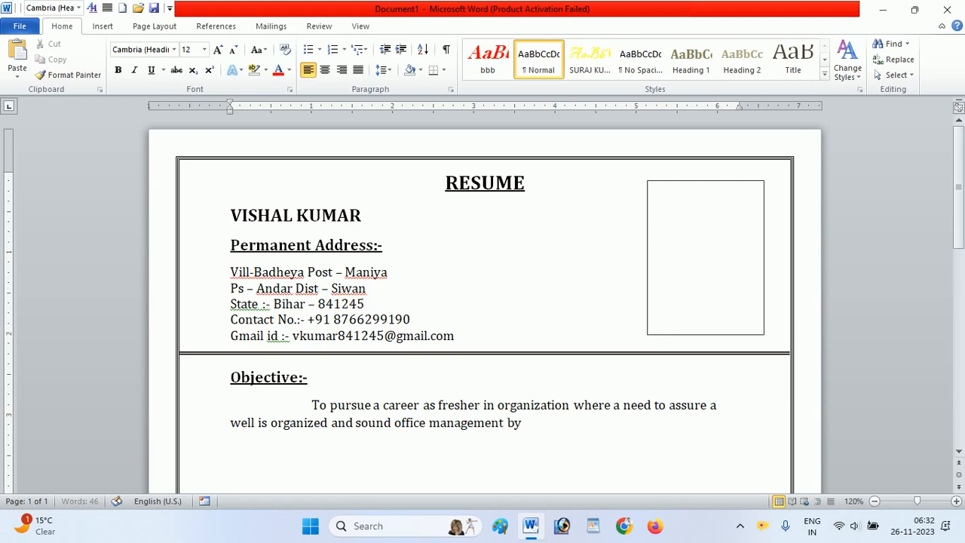
type("which my ")
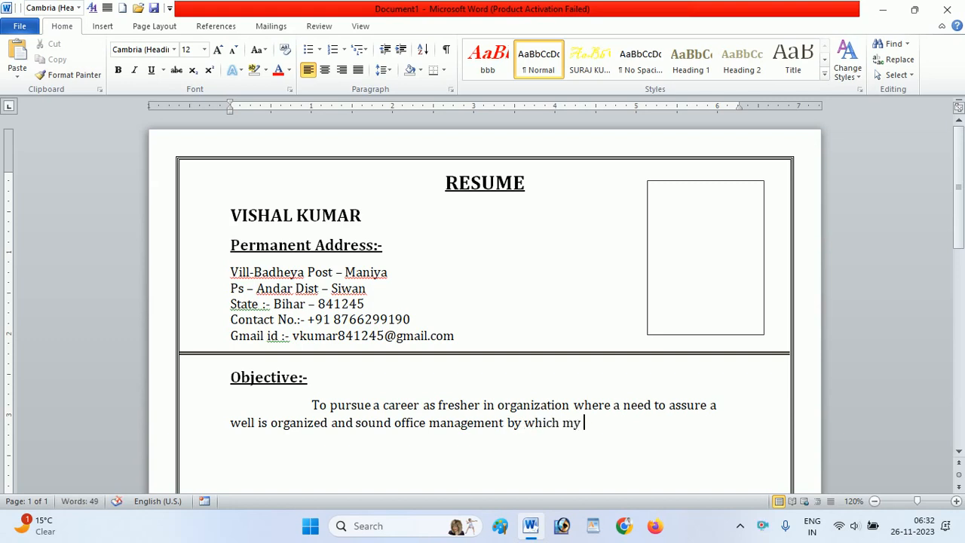
type("profile an")
- Finish the objective paragraph with "which my profile and skill can speak to deliver with my expwrince."
type("d s")
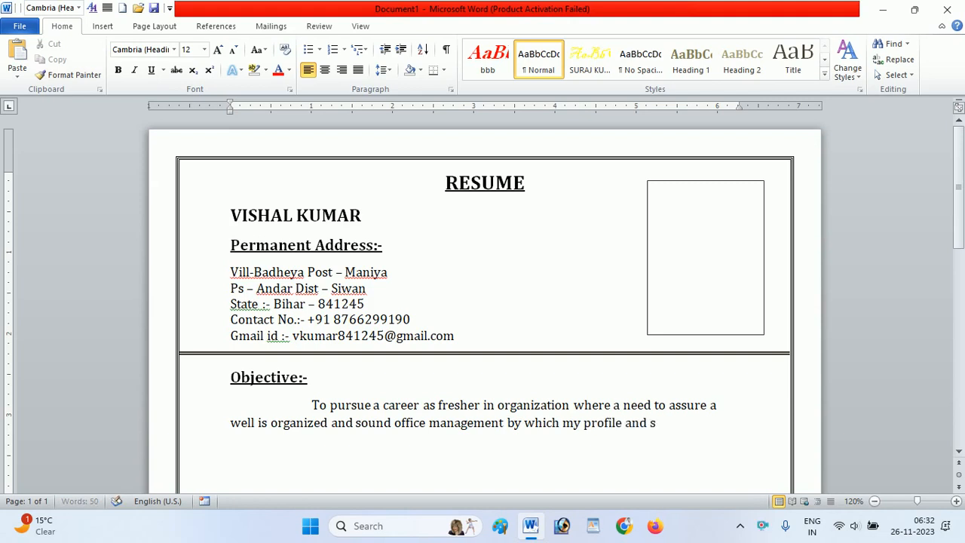
type("kill can speak ")
type("to d")
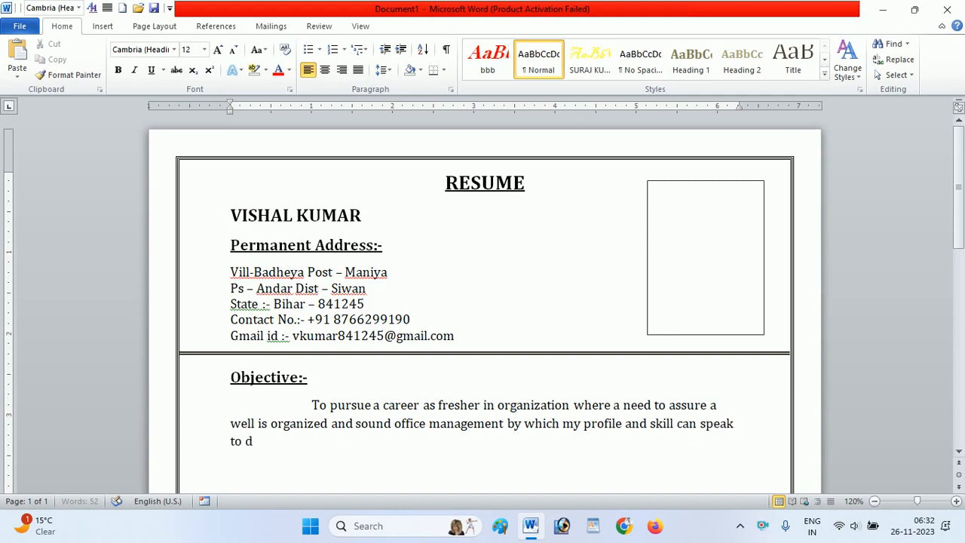
type("eliver with")
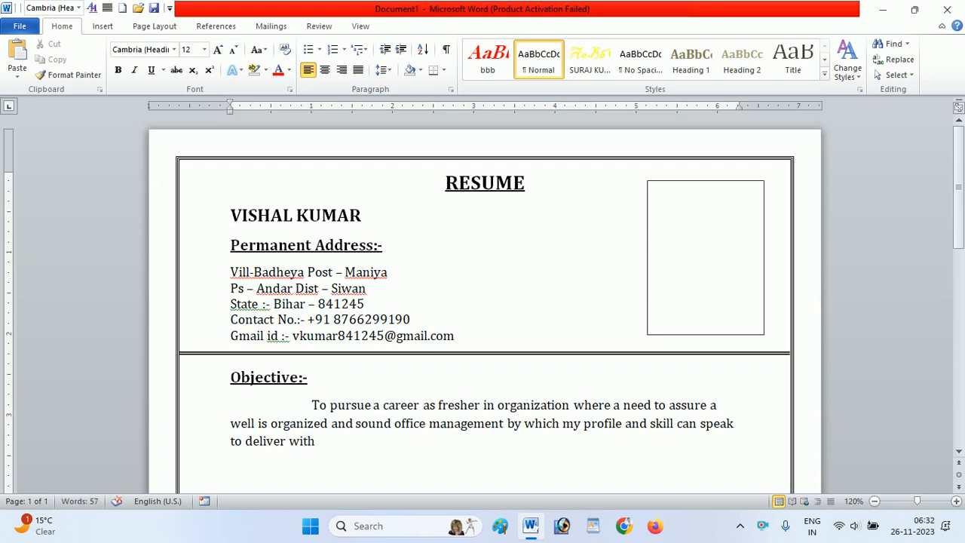
type(" my expwrince.")
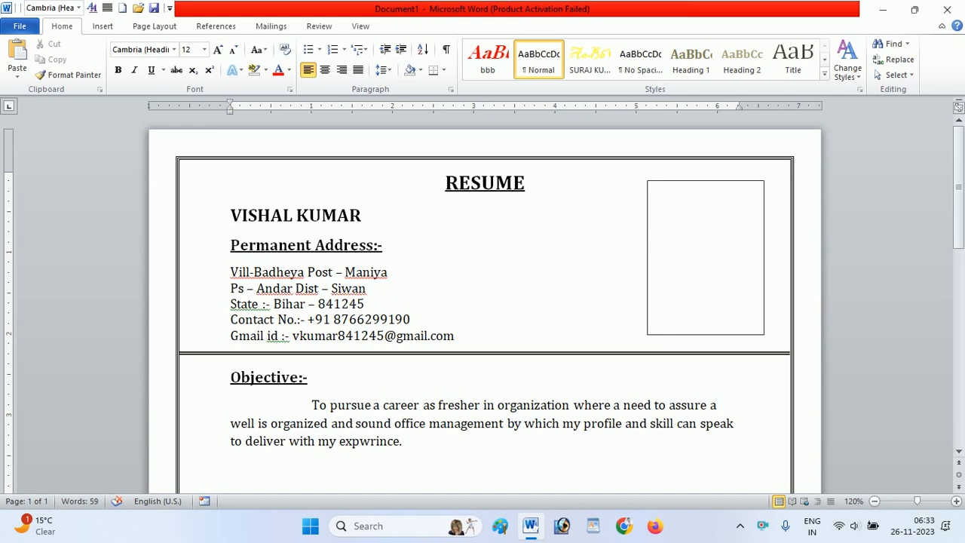
- Correct the misspelled word "expwrince" to the suggested spelling "experience" in the objective paragraph
key("Return")
right_click(371, 445)
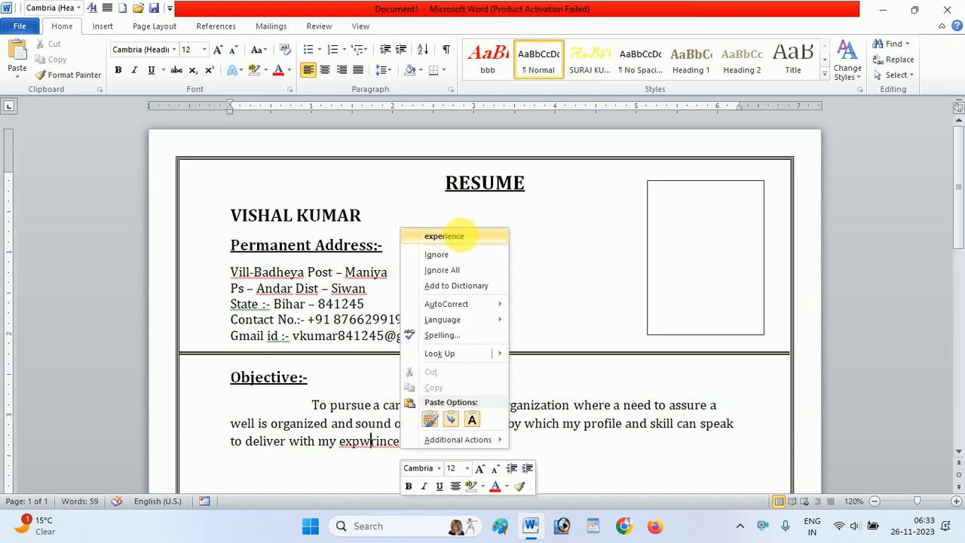
left_click(445, 237)
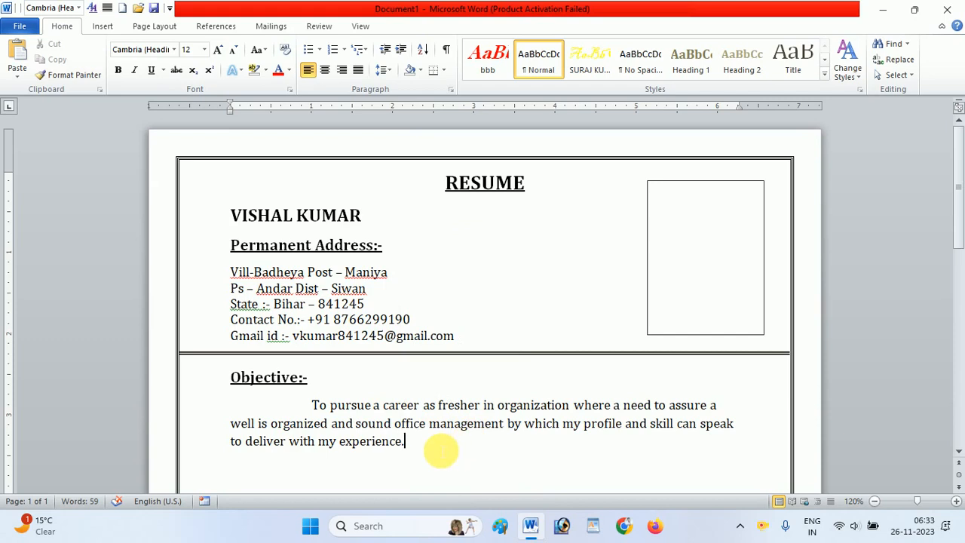
- Add a bold, underlined 14 pt heading "Education Qualification" below the objective paragraph and start a new line under it
key("Down")
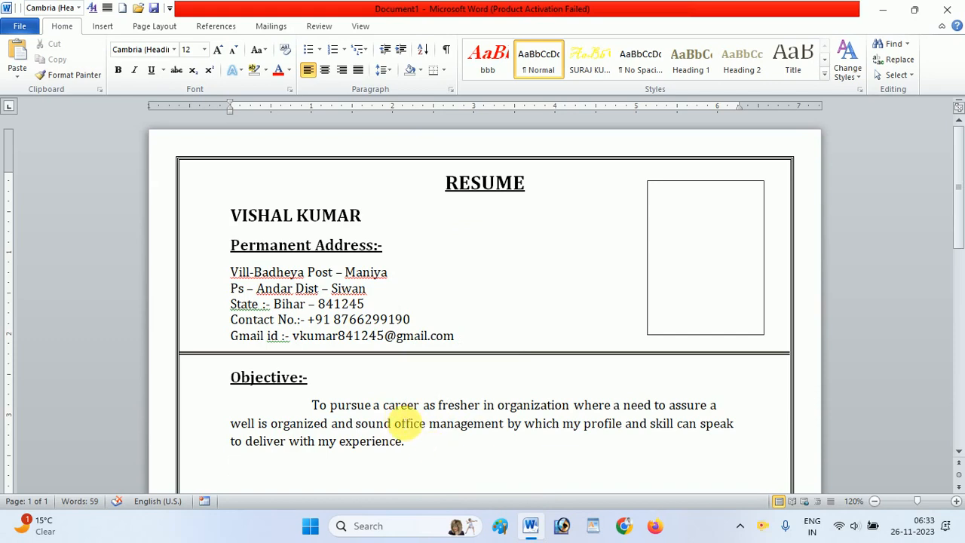
key("ctrl+b")
key("ctrl+u")
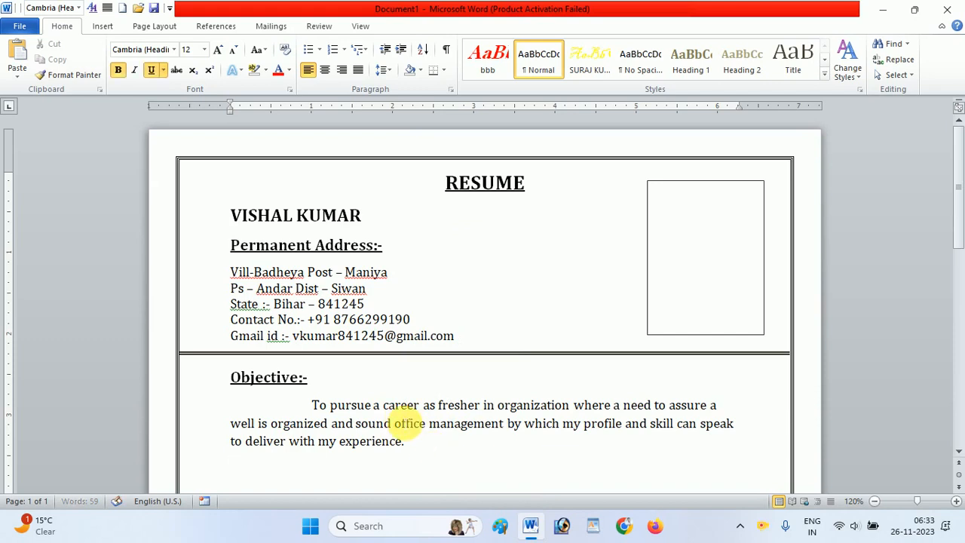
left_click(220, 50)
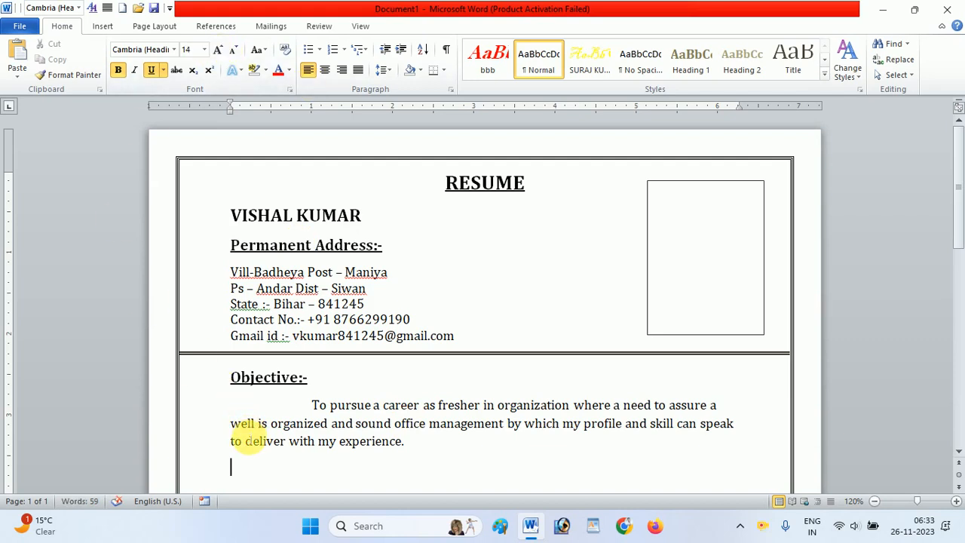
type("ED")
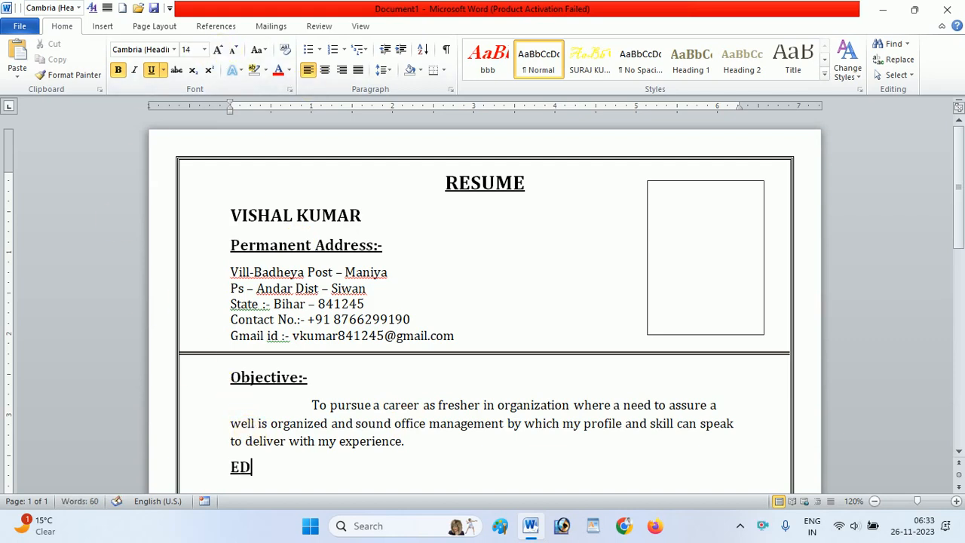
key("BackSpace")
type("ducati")
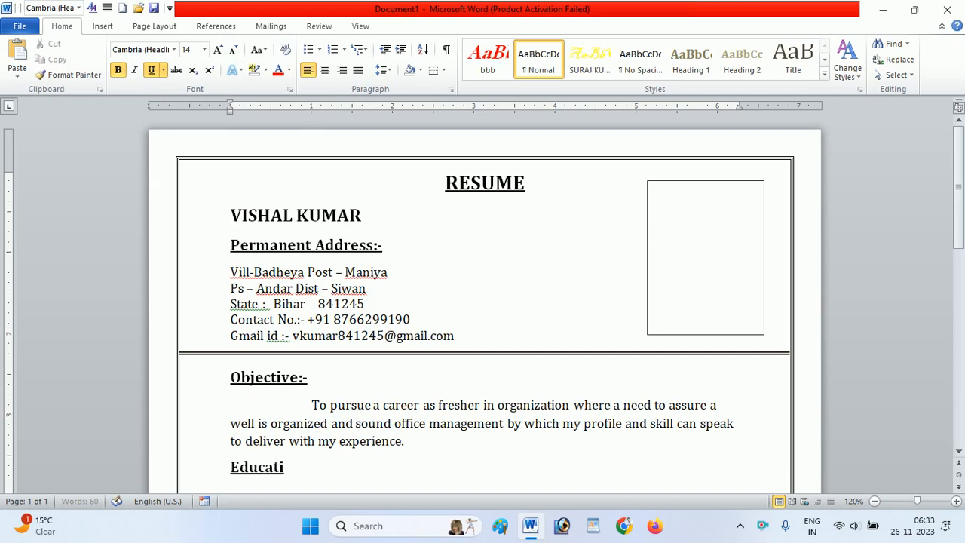
type("on ")
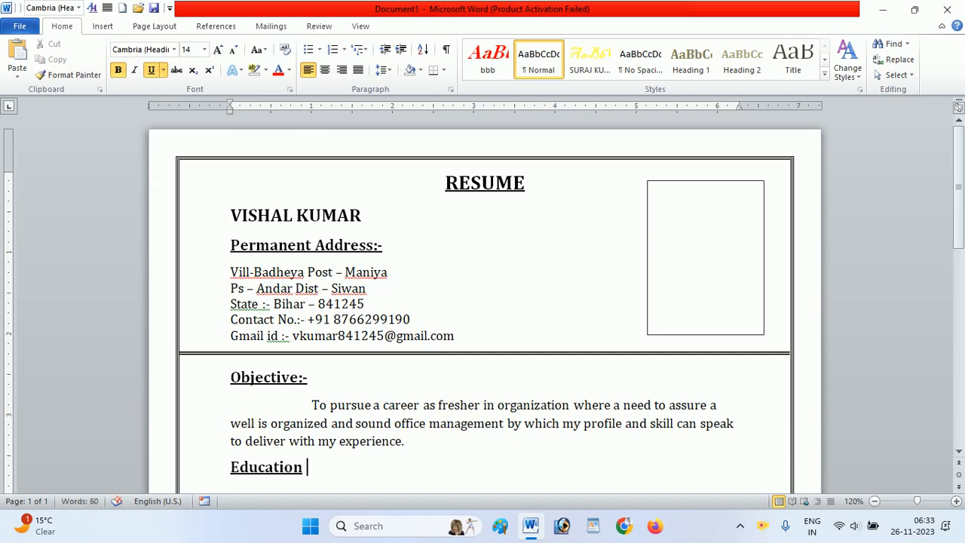
type("Q")
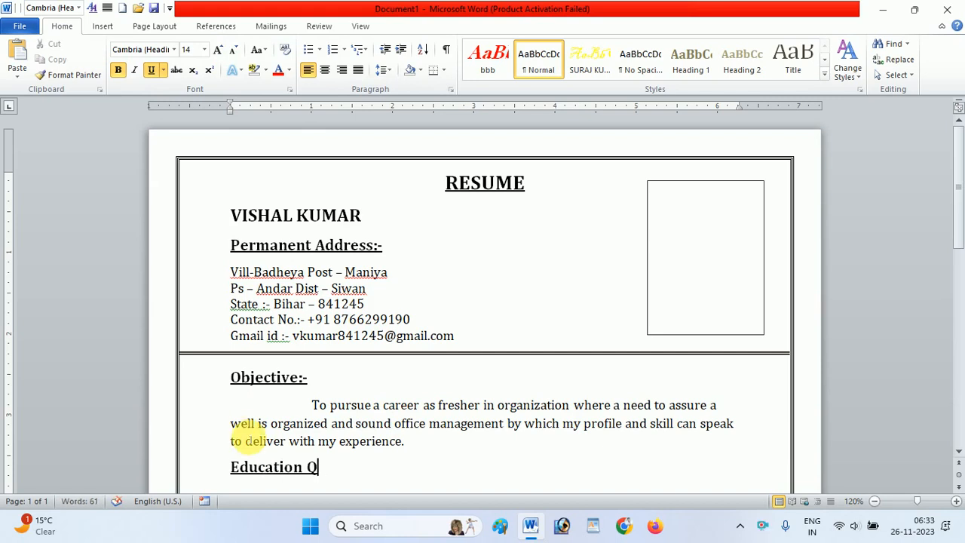
type("ualifica")
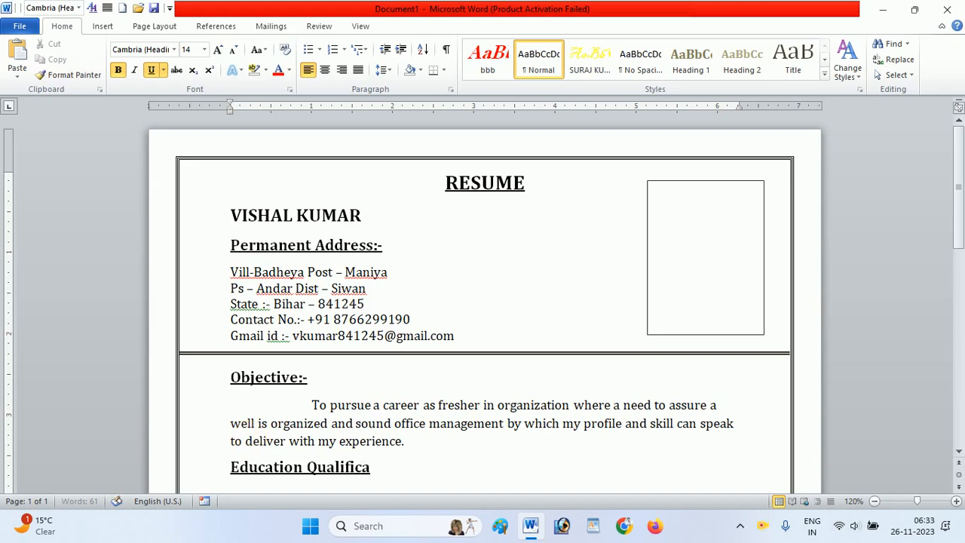
type("tion")
key("Return")
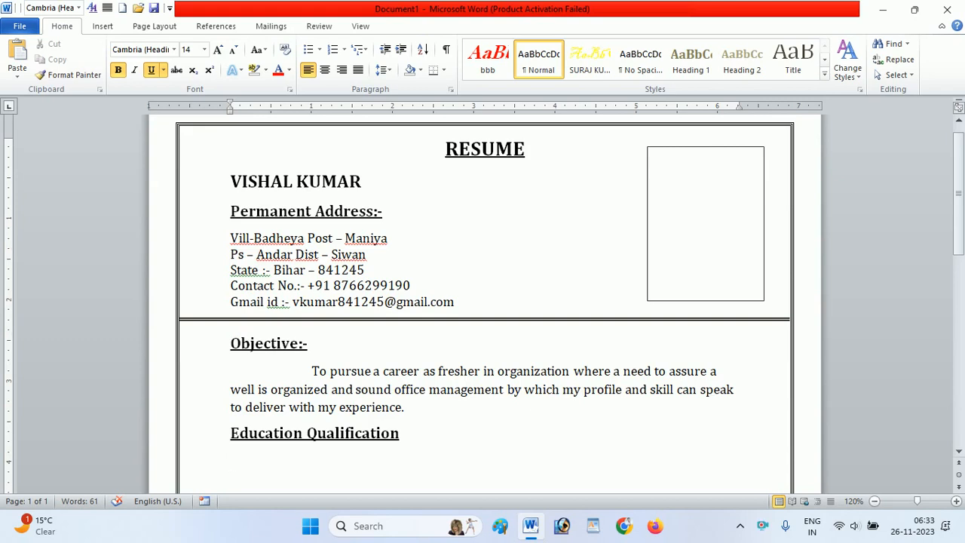
- Set the line under the Education Qualification heading to plain 12 pt text and start an arrow-bulleted list there
left_click(122, 74)
left_click(151, 72)
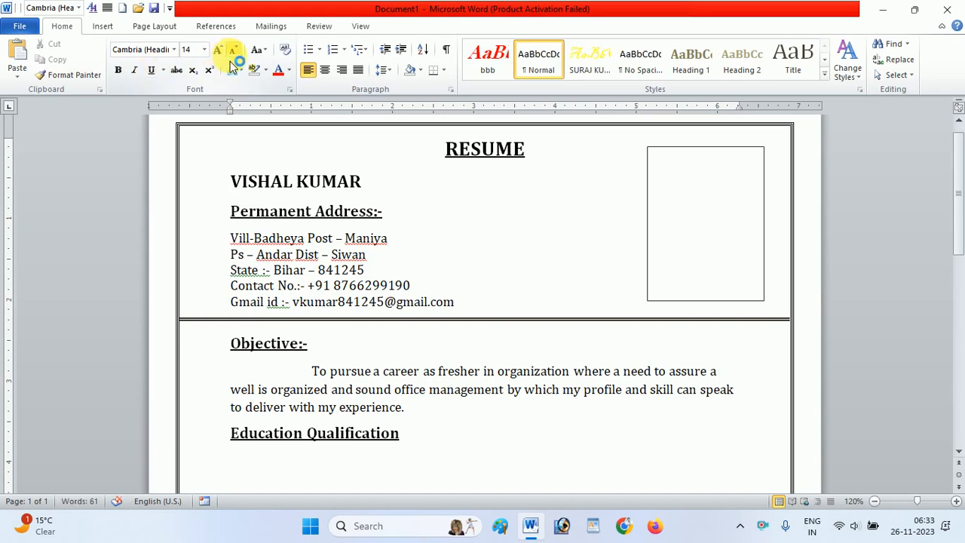
left_click(231, 56)
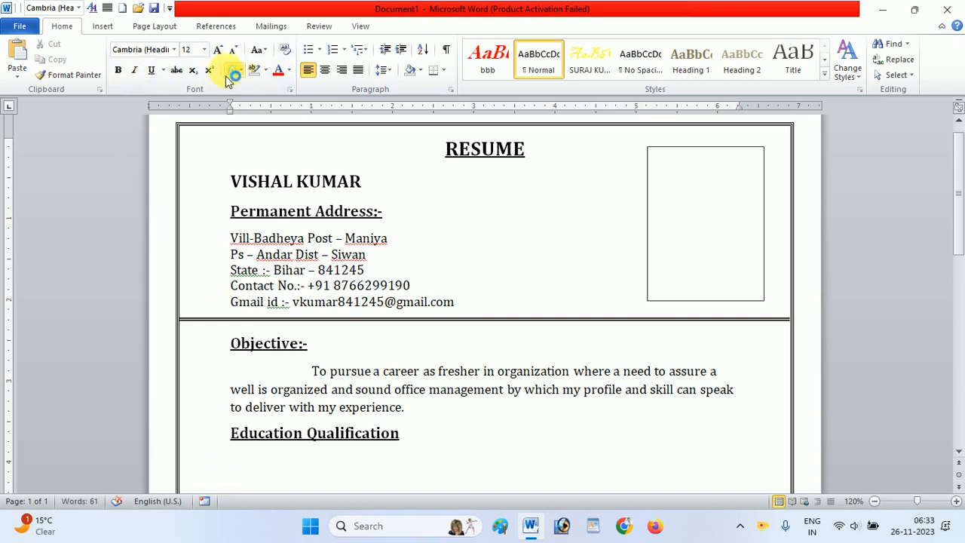
left_click(321, 50)
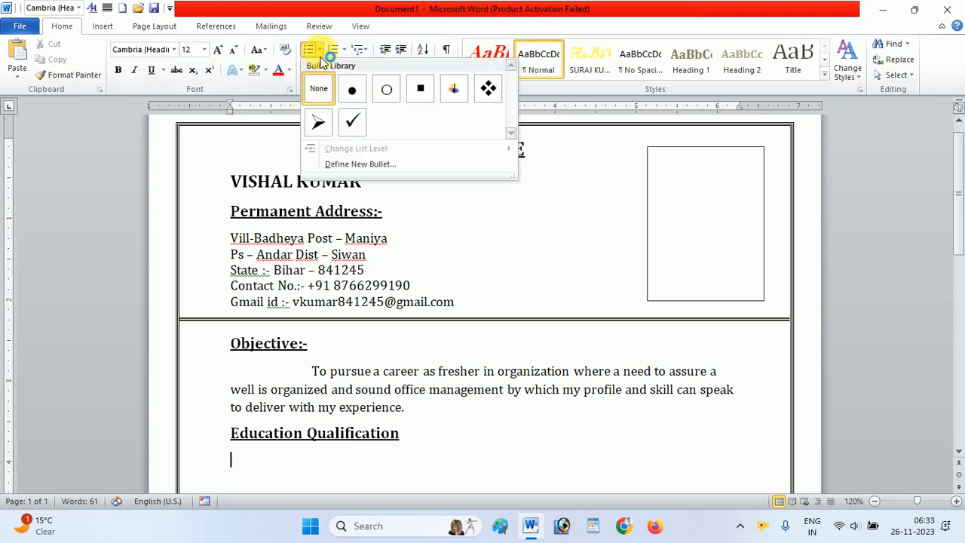
left_click(318, 122)
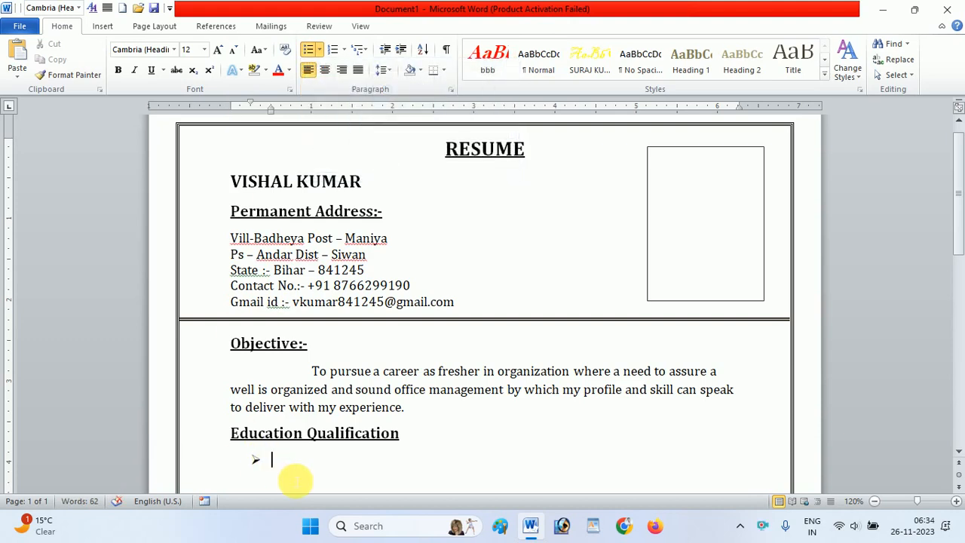
- Enter "10th" in the first education bullet with "th" as superscript, and return to normal text after it
type("10")
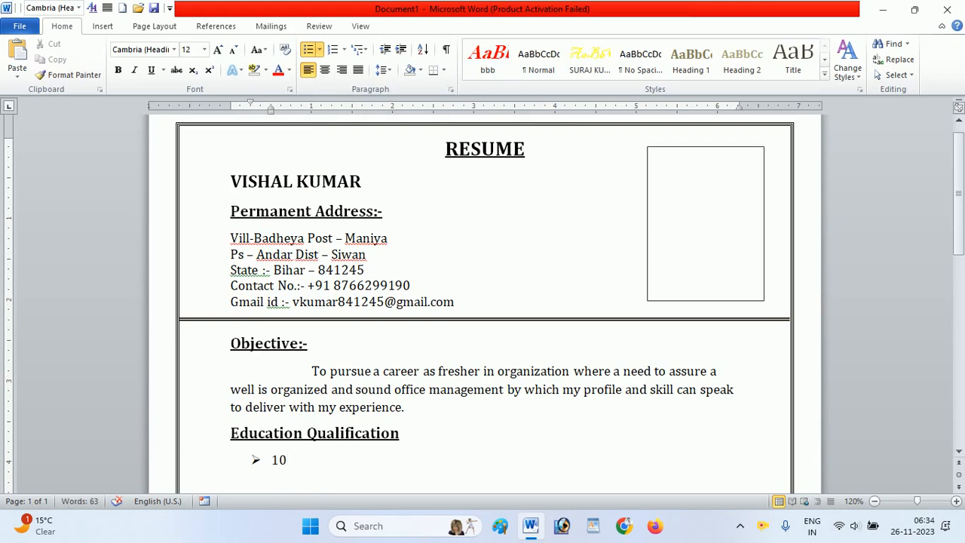
type("TH")
key("BackSpace")
key("BackSpace")
key("BackSpace")
type("th")
key("BackSpace")
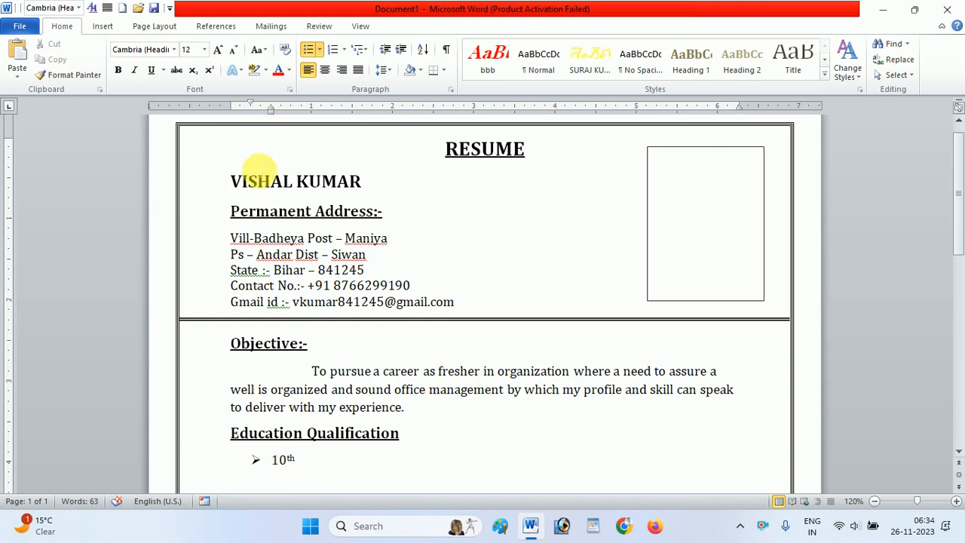
left_click(208, 75)
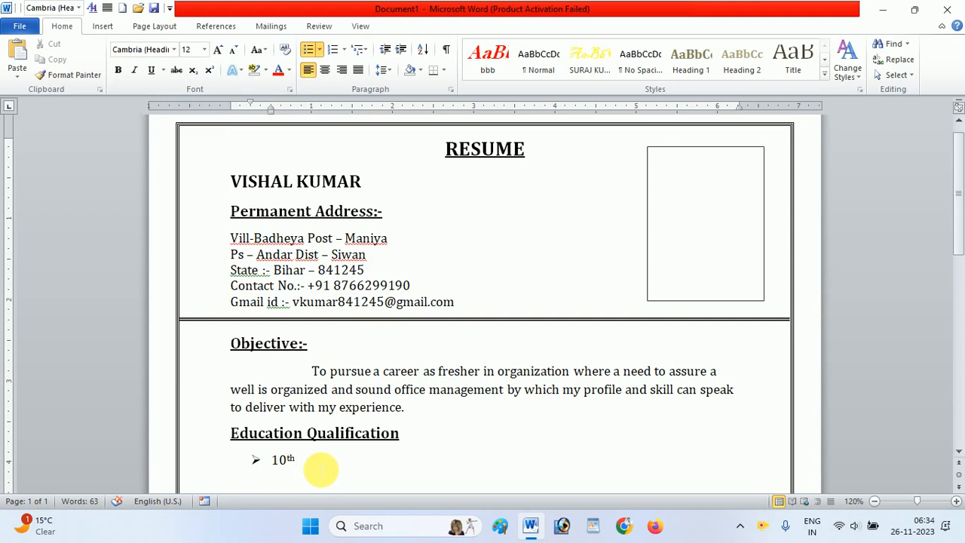
- Continue the 10th bullet with "Passed from BSEB Patna"
type("Pa")
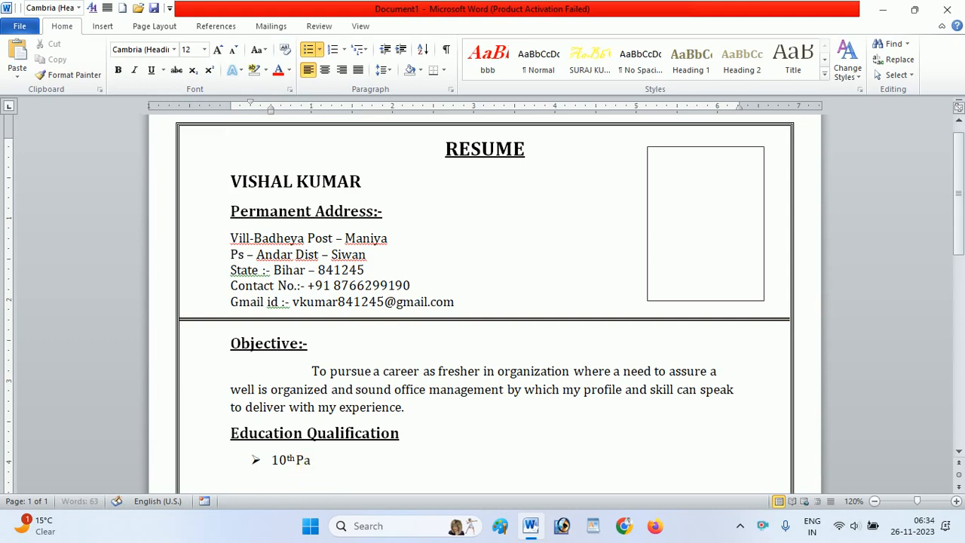
type("ssed ")
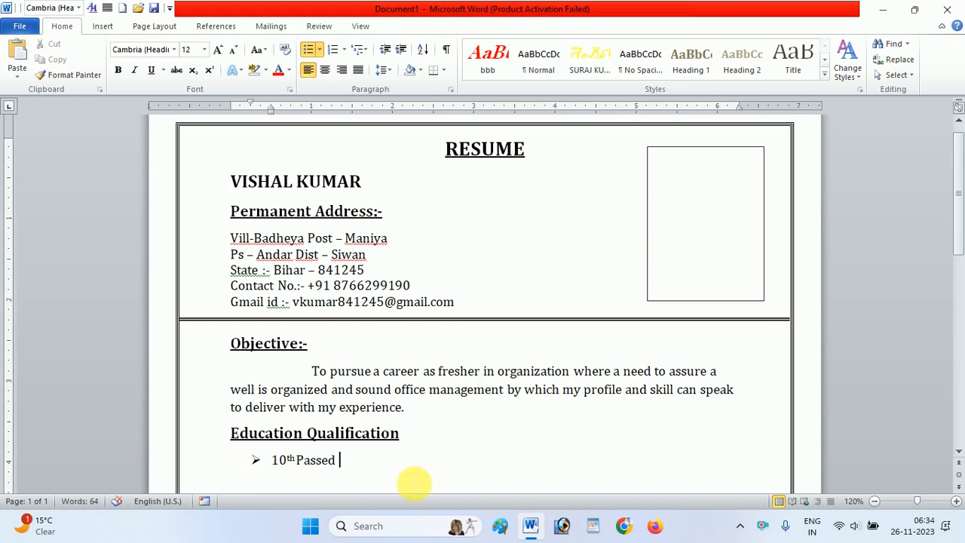
type("from")
type("BSEB")
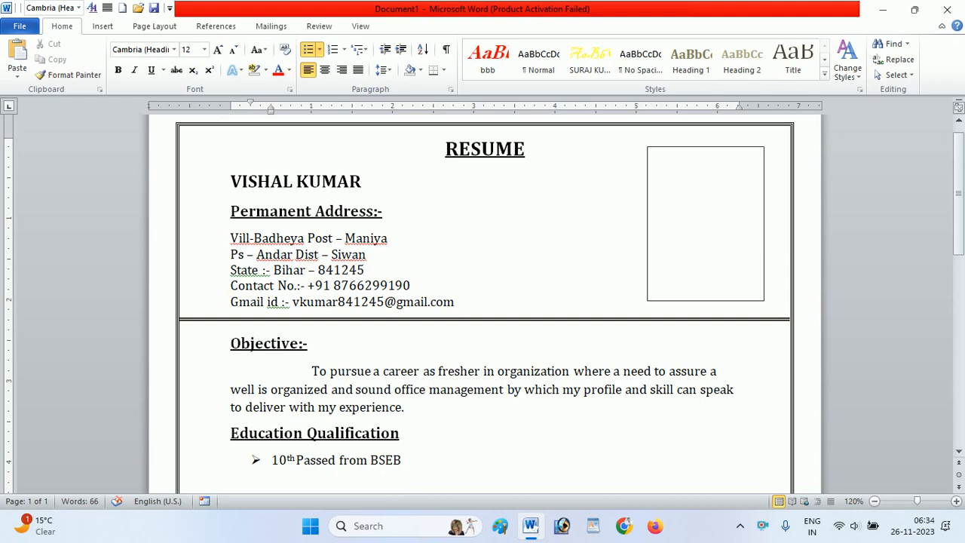
type(" Patna with 2")
- Finish the 10th bullet with "with 1st Division in 2016" and start a second bullet
key("BackSpace")
type("1s")
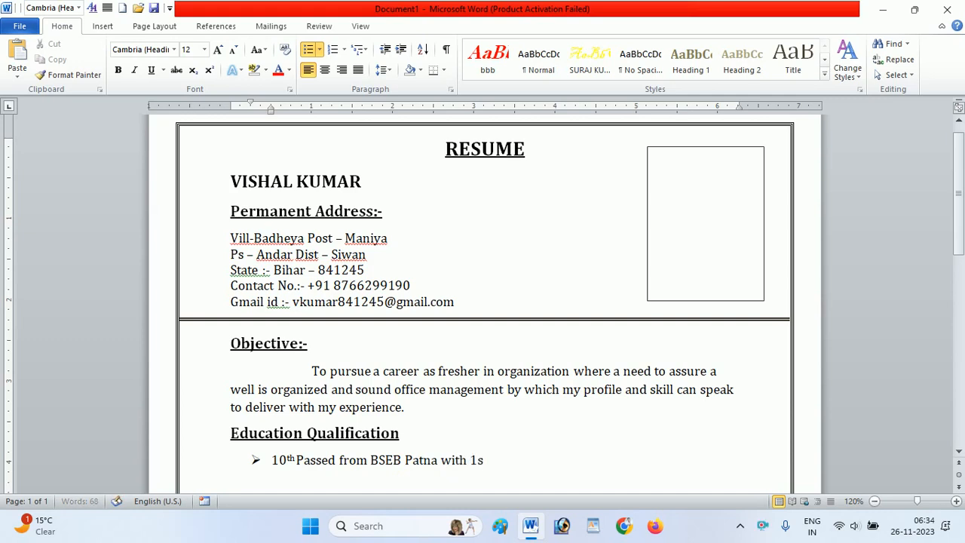
type("t Division in ")
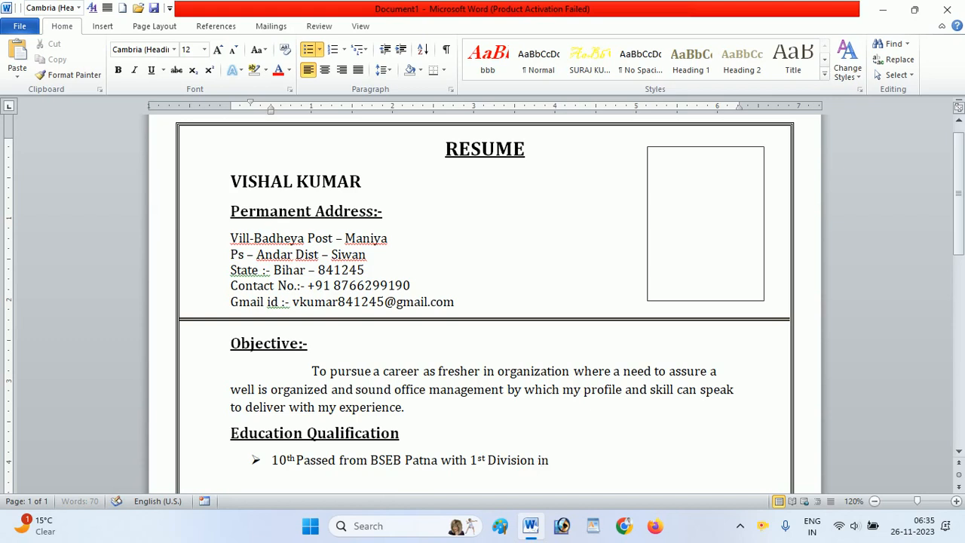
type("2016")
key("Return")
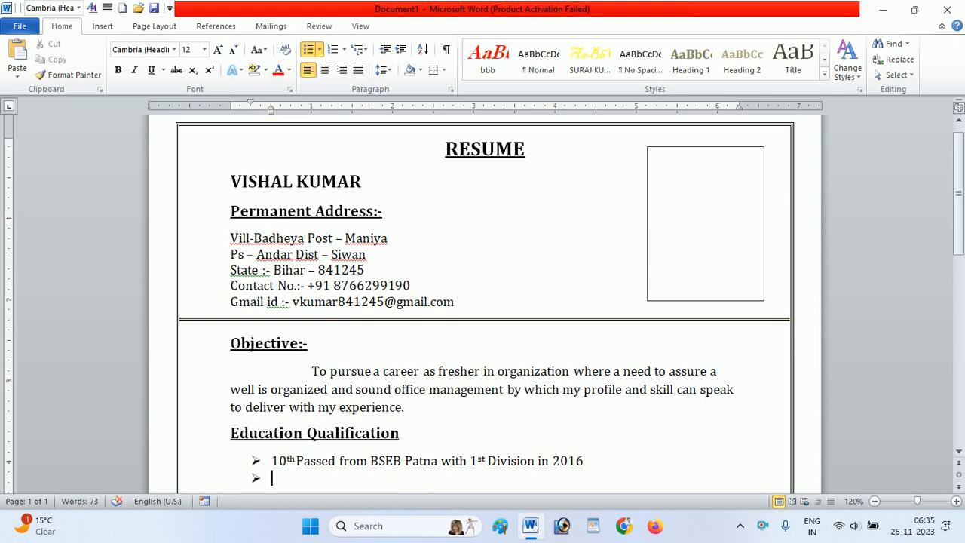
- Enter "12th" in the second bullet and copy the text from "Passed" to "2016" of the 10th bullet after it
type("12th")
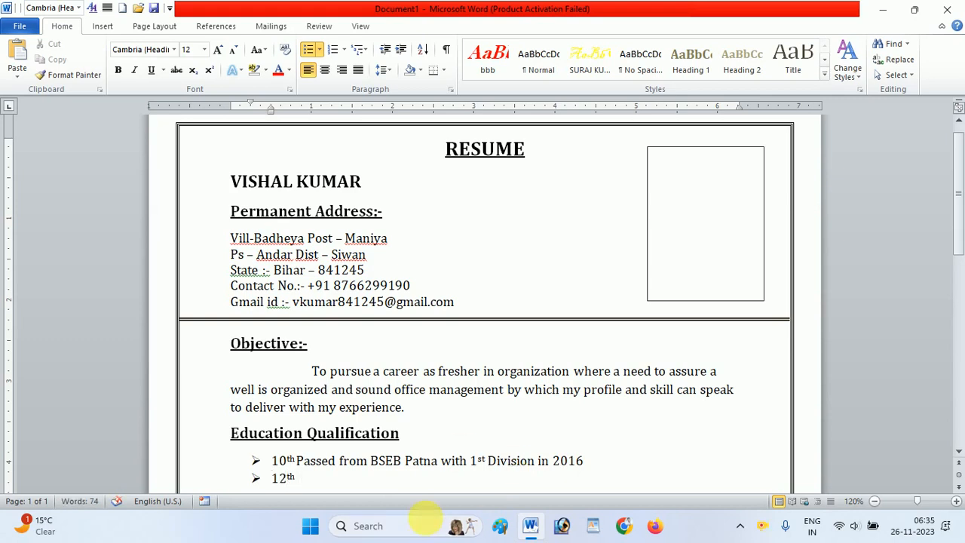
left_click(295, 459)
left_click_drag(296, 458, 580, 460)
key("ctrl+c")
left_click(299, 460)
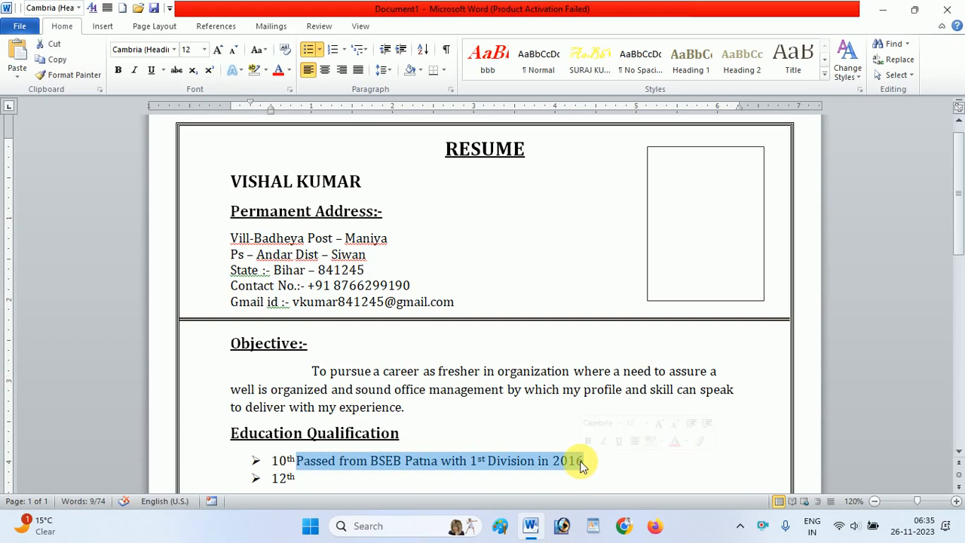
left_click(304, 477)
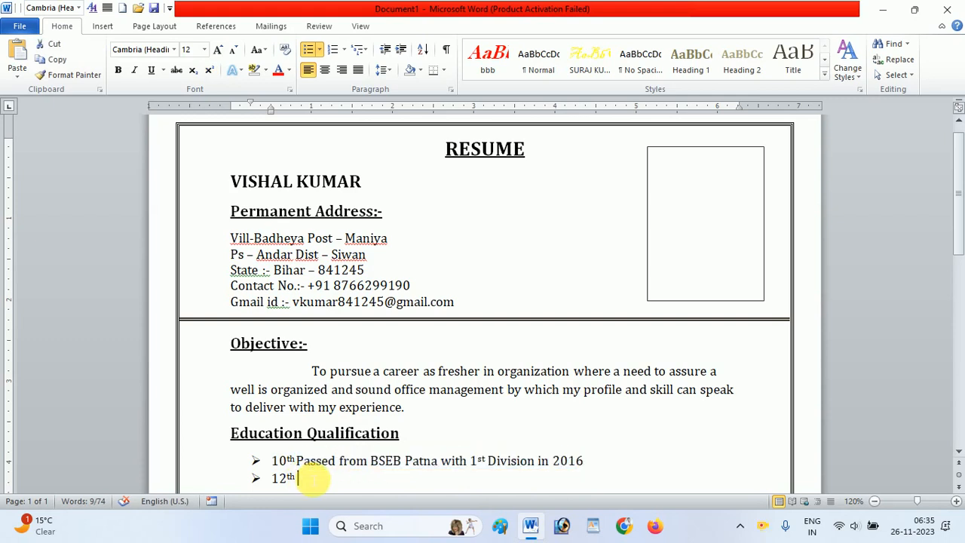
key("ctrl+v")
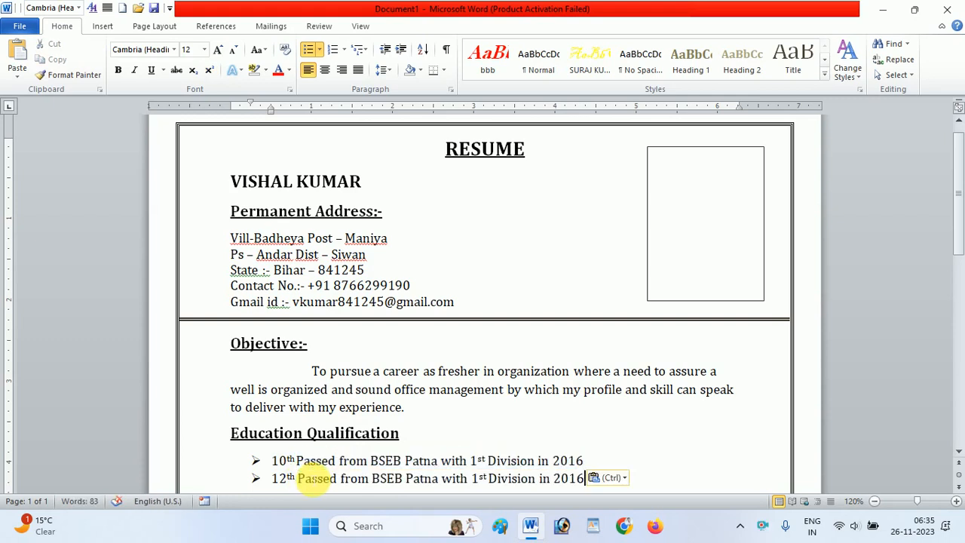
- Set the year in the 12th bullet to 2018 and start a third bullet
key("BackSpace")
type("7")
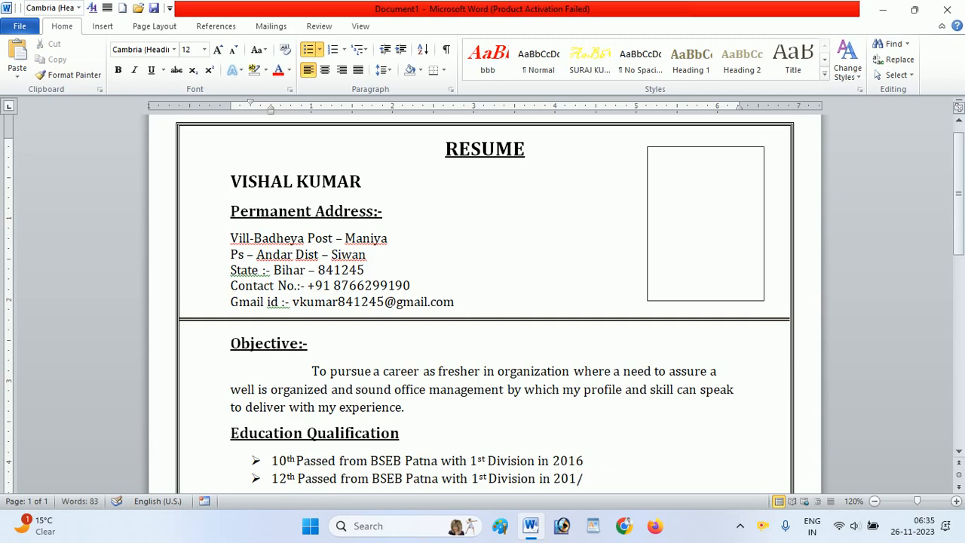
key("BackSpace")
type("8")
key("Return")
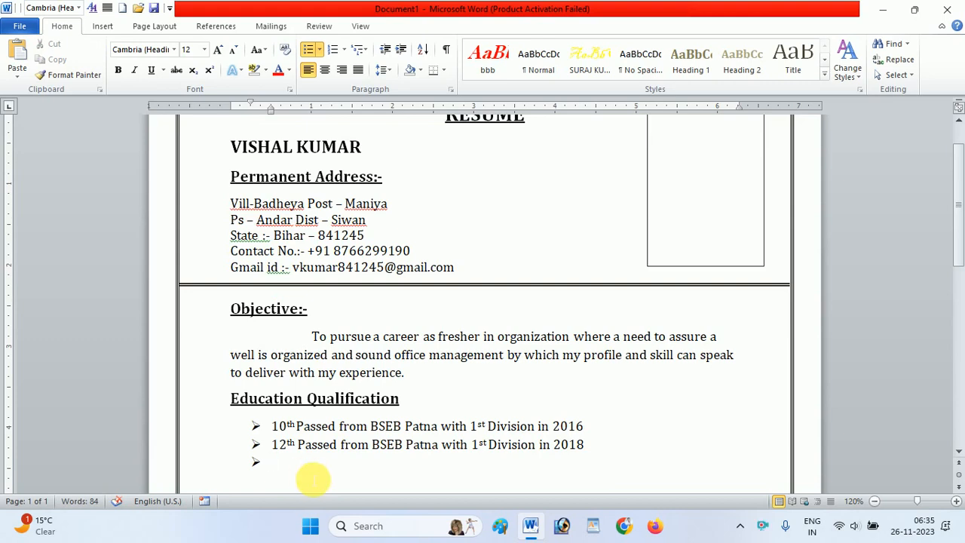
- Enter "B.A." in the third bullet and copy the text from "Passed" to "2018" of the 12th bullet after it
type("B,")
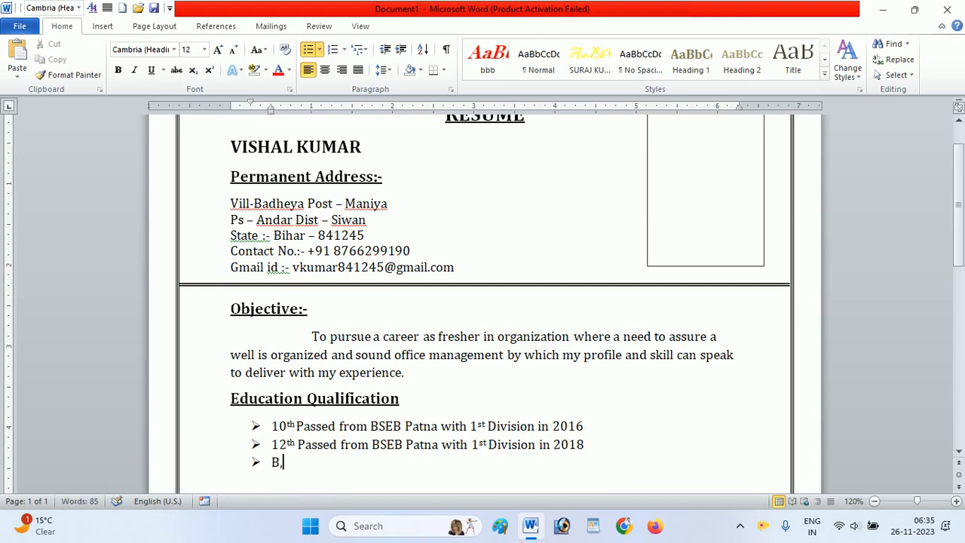
type("A .")
key("BackSpace")
key("BackSpace")
type(".")
left_click_drag(298, 445, 571, 453)
key("ctrl+c")
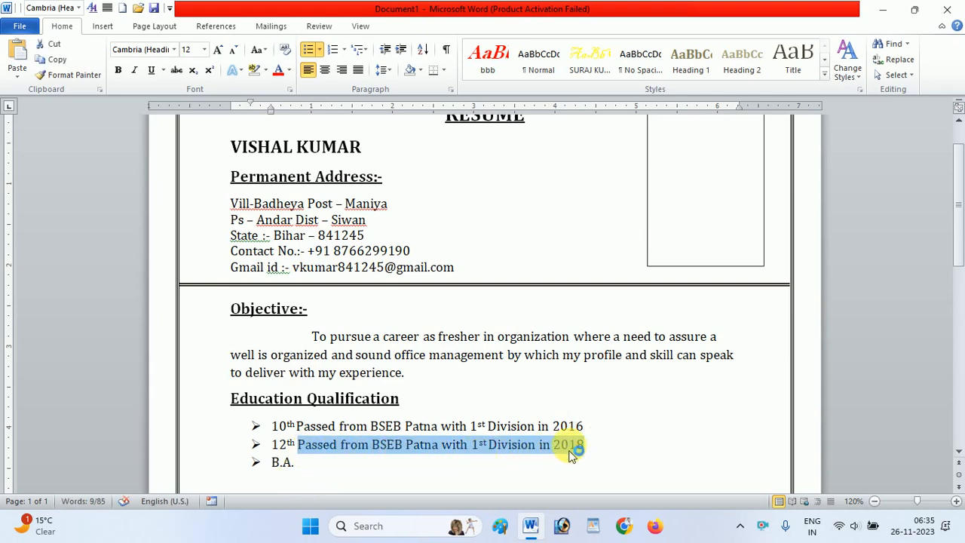
left_click(319, 463)
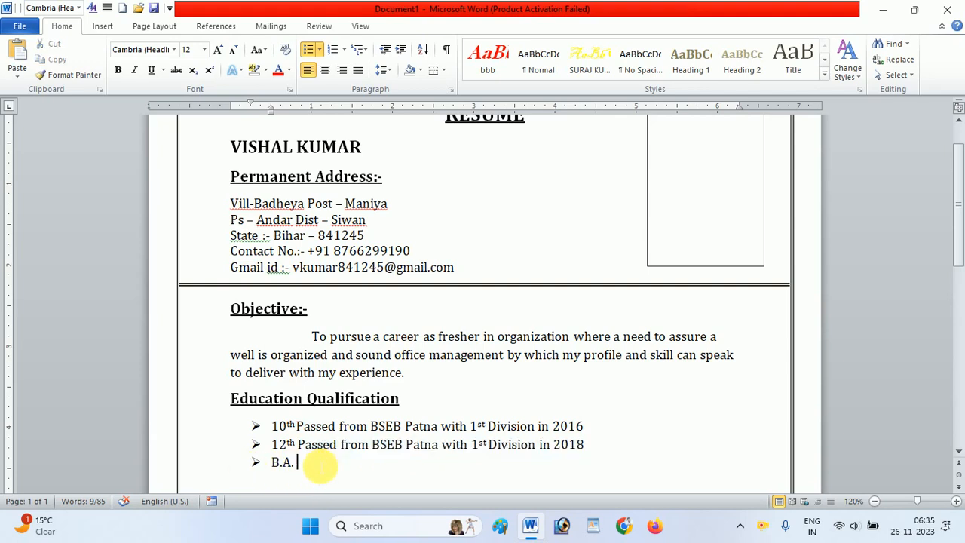
key("ctrl+v")
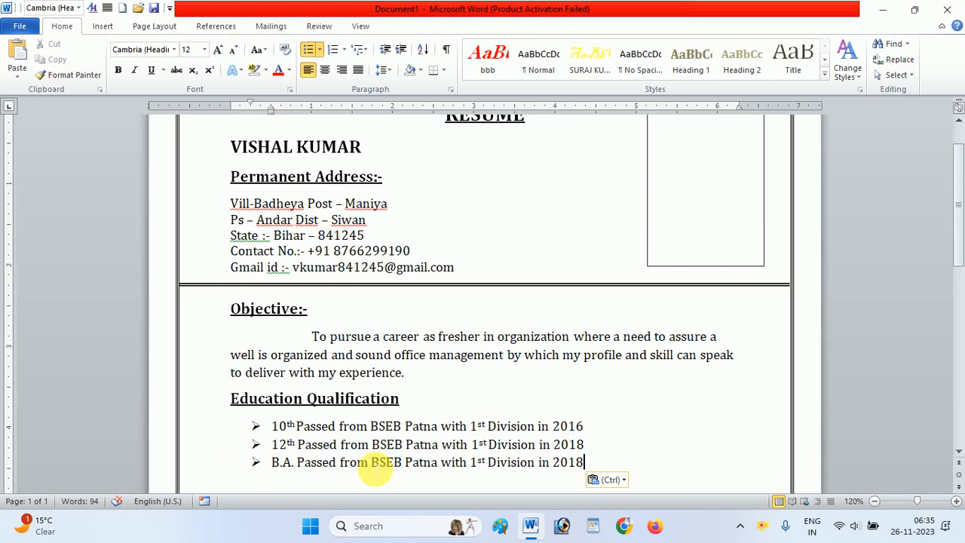
- Replace "BSEB Patna" in the B.A. bullet with "JP University", keeping a single space before "with"
left_click_drag(371, 465, 442, 468)
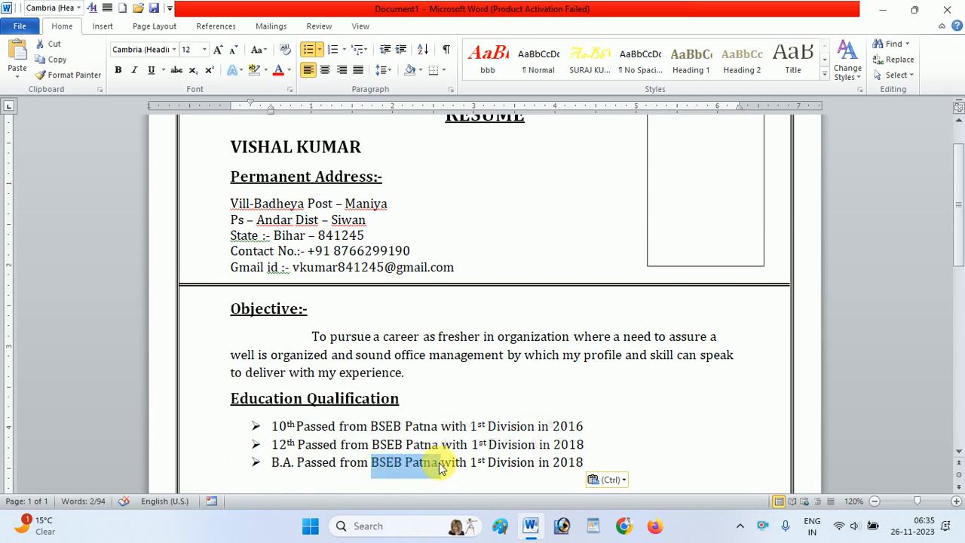
key("BackSpace")
type("JP ")
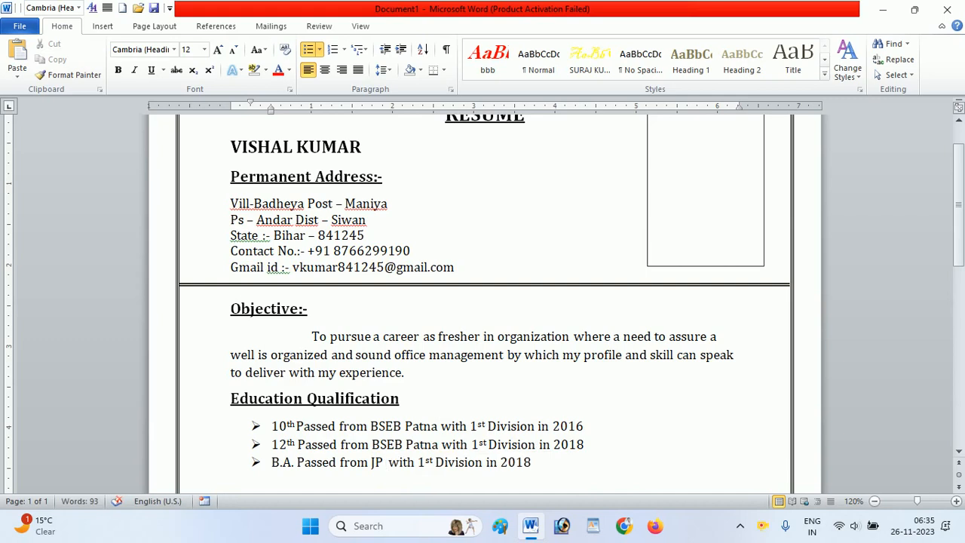
type("Universi")
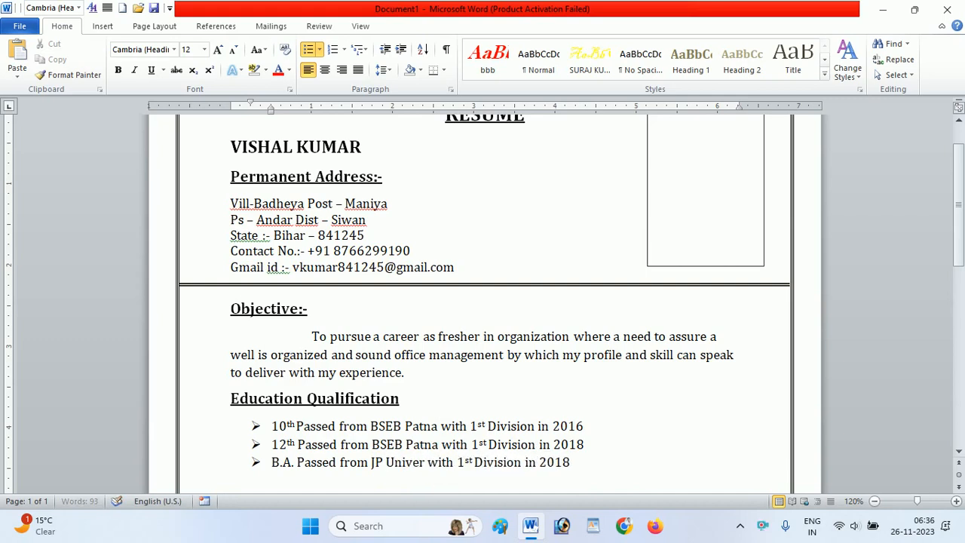
type("ty")
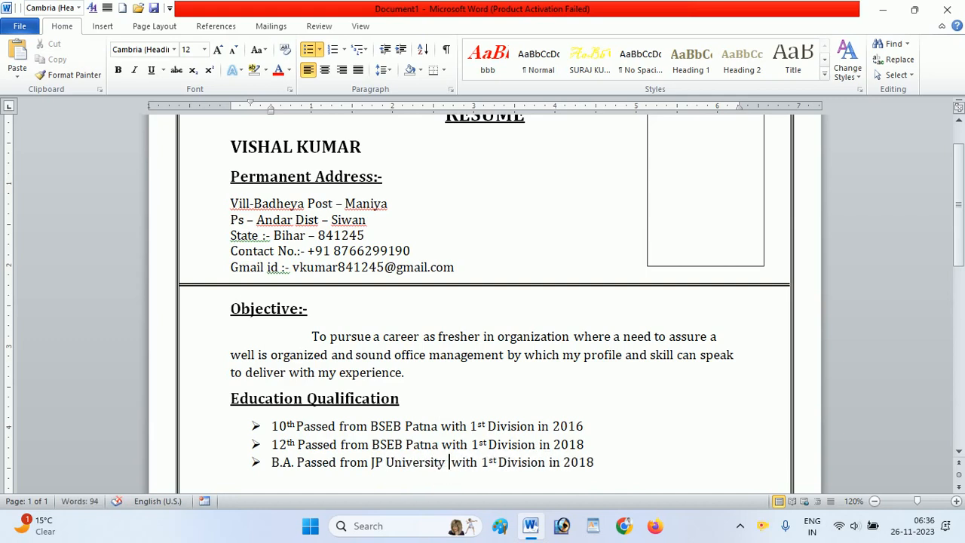
key("BackSpace")
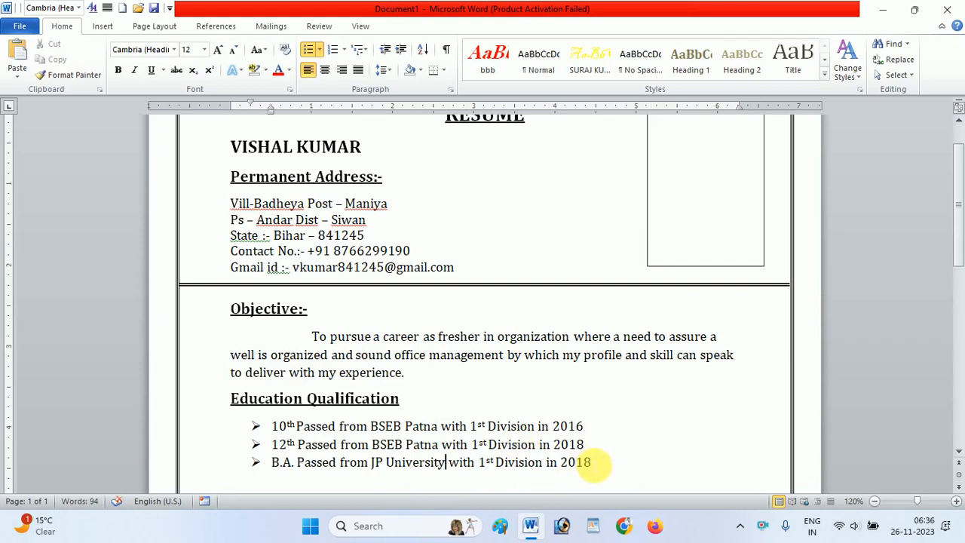
- Set the year in the B.A. bullet to 2021 and start an unbulleted line at the left margin below the list
left_click(595, 463)
key("BackSpace")
key("BackSpace")
type("21")
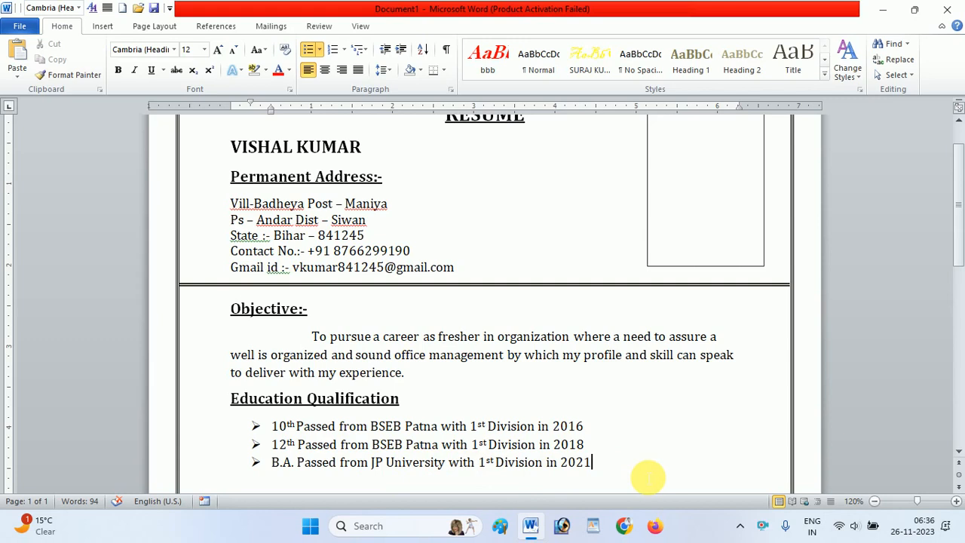
key("Return")
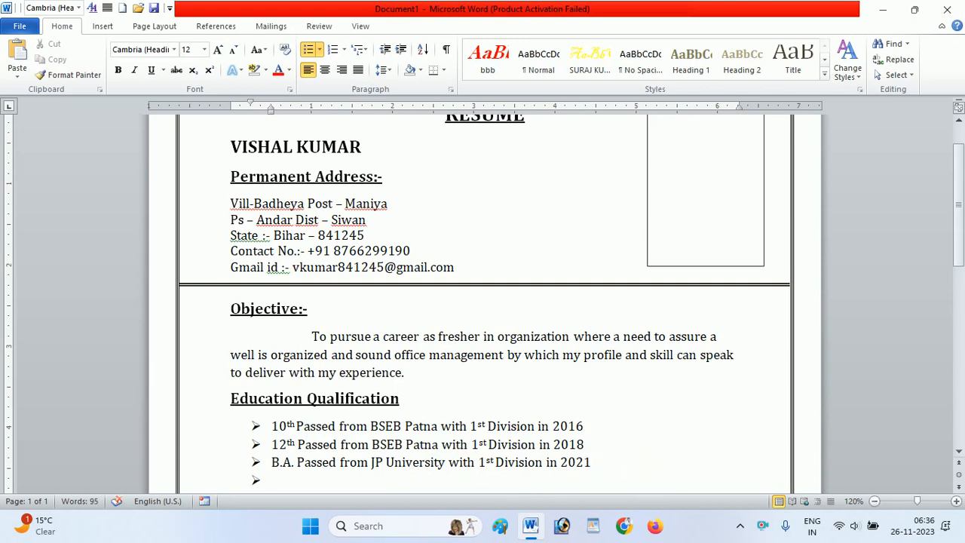
key("BackSpace")
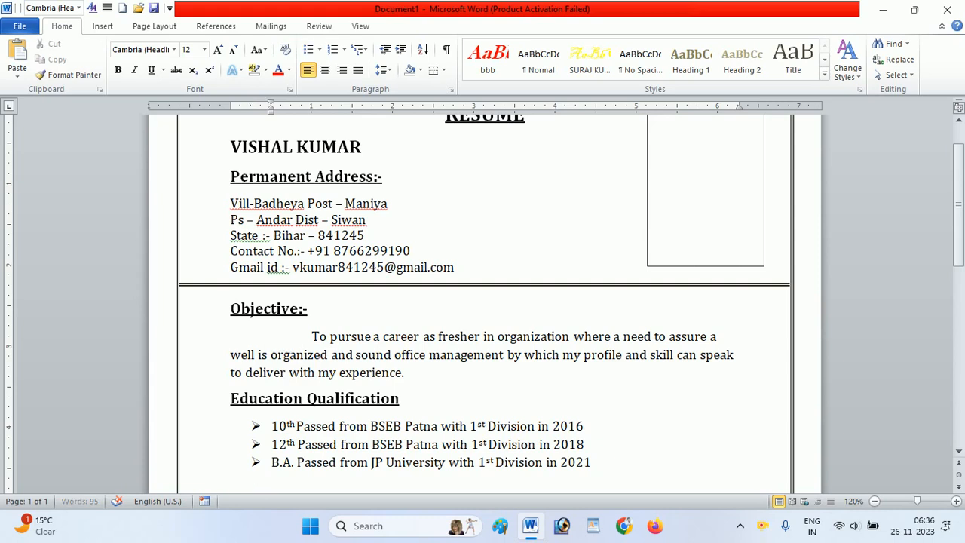
key("BackSpace")
key("BackSpace")
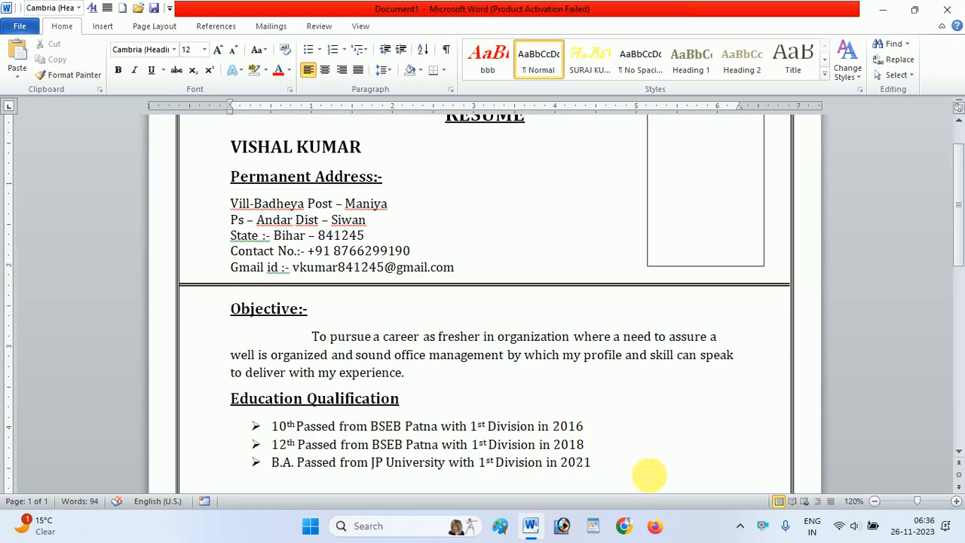
- Enter "Techinical qualification" as a bold, underlined 14 pt heading below the education list and start a new line
key("ctrl+b")
key("ctrl+u")
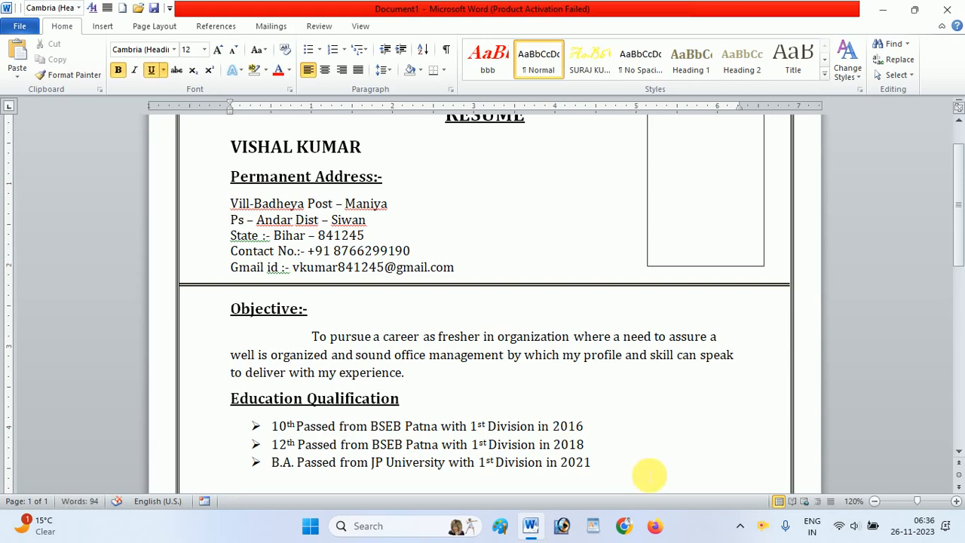
key("ctrl+shift+period")
type("T")
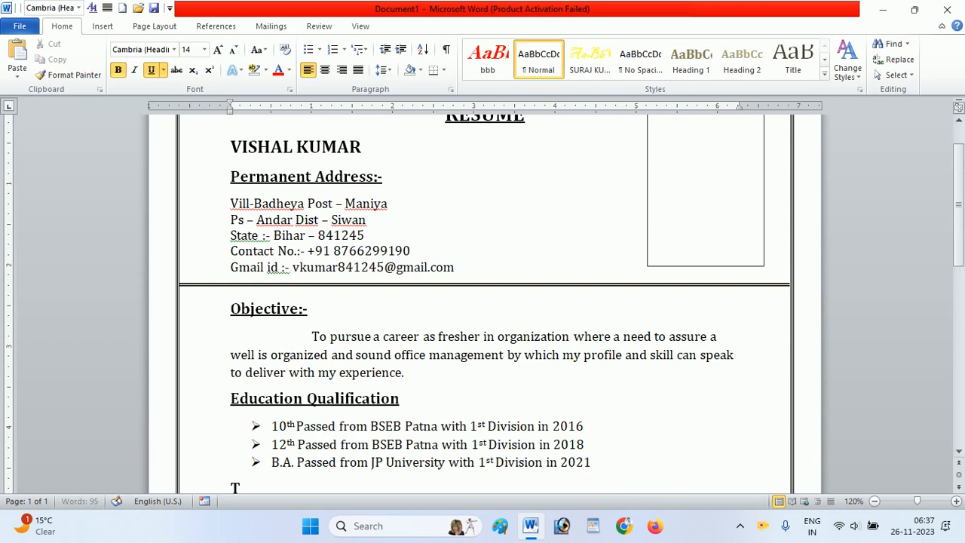
type("echinical qu")
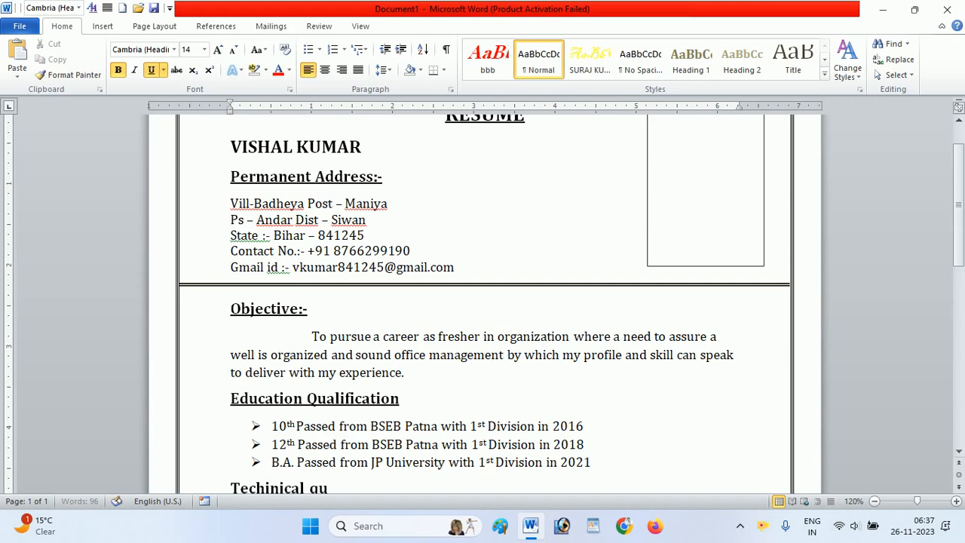
type("alification")
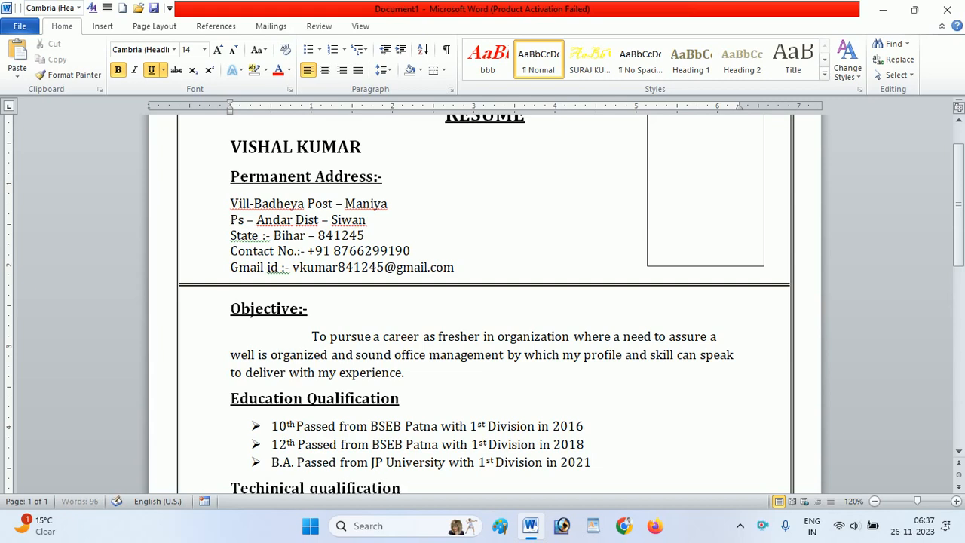
key("Return")
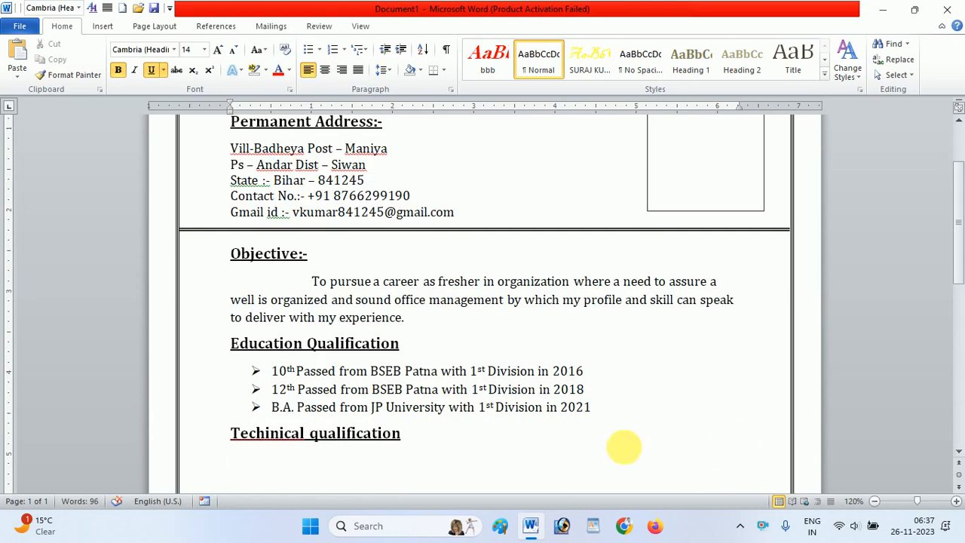
- Correct the new heading to "Technical Qualification" using the suggested spelling for the first word and a capital Q
left_click(273, 440)
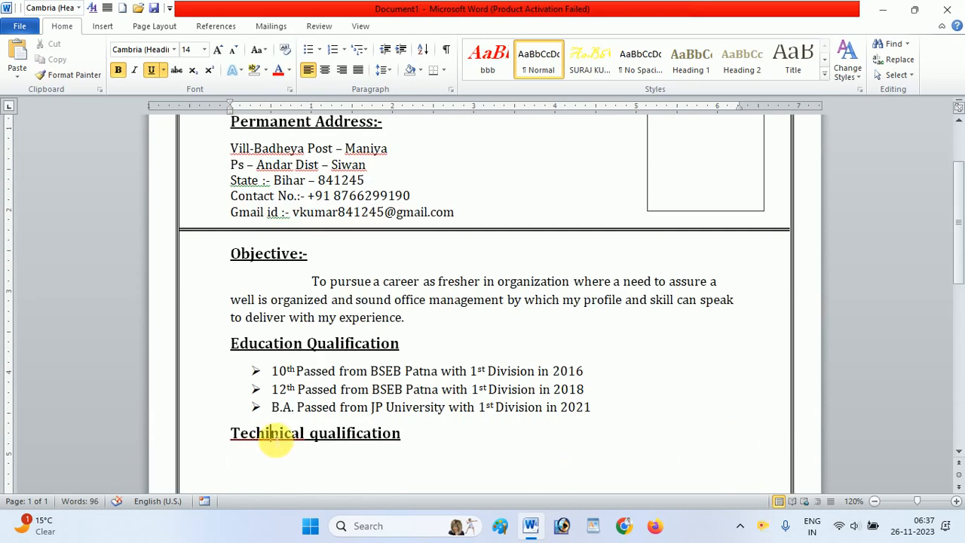
right_click(273, 440)
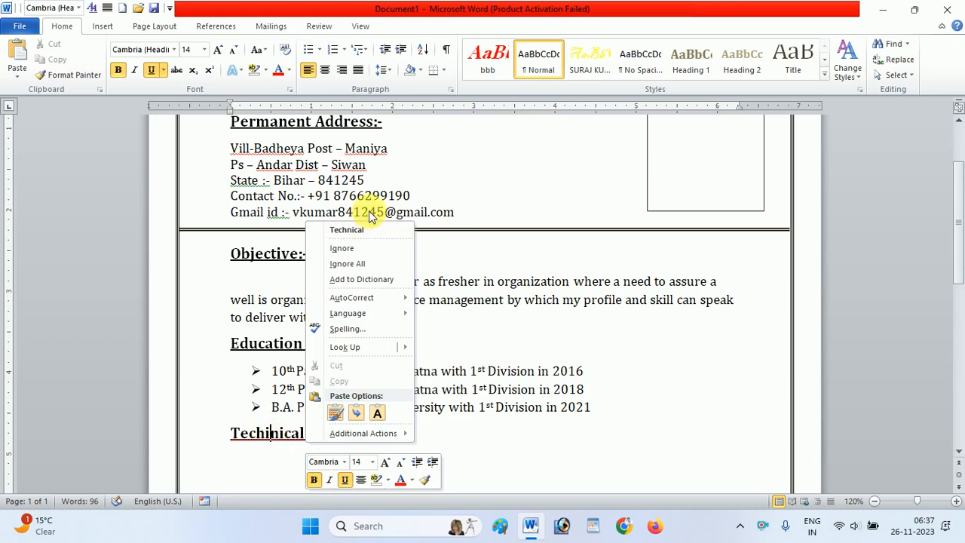
left_click(361, 231)
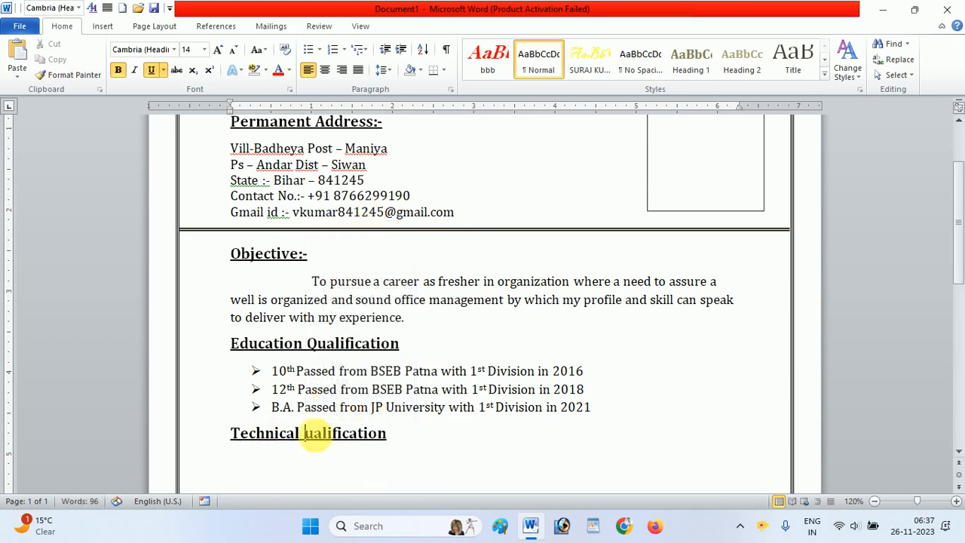
key("BackSpace")
type("Q")
key("End")
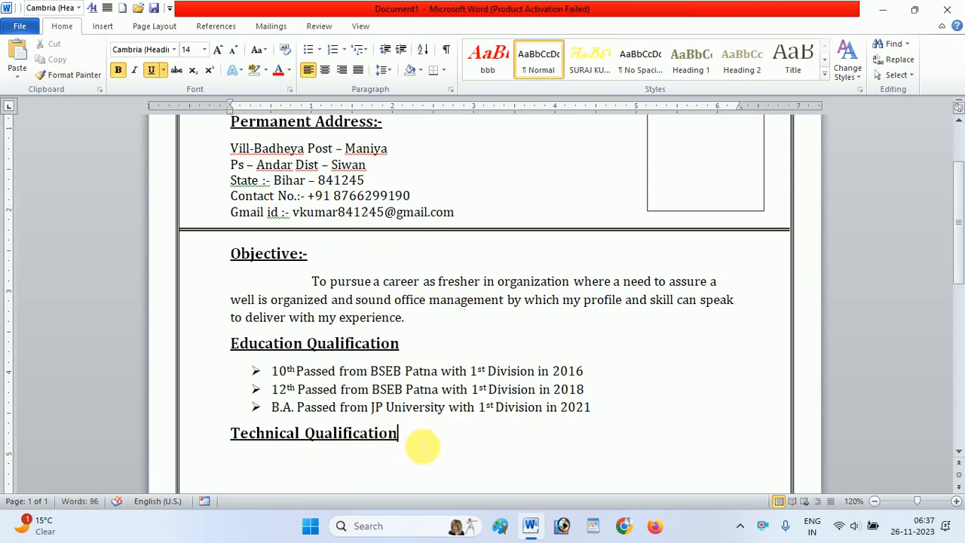
- Start an arrow-bulleted line below the Technical Qualification heading in plain 12 pt text without bold or underline
key("Return")
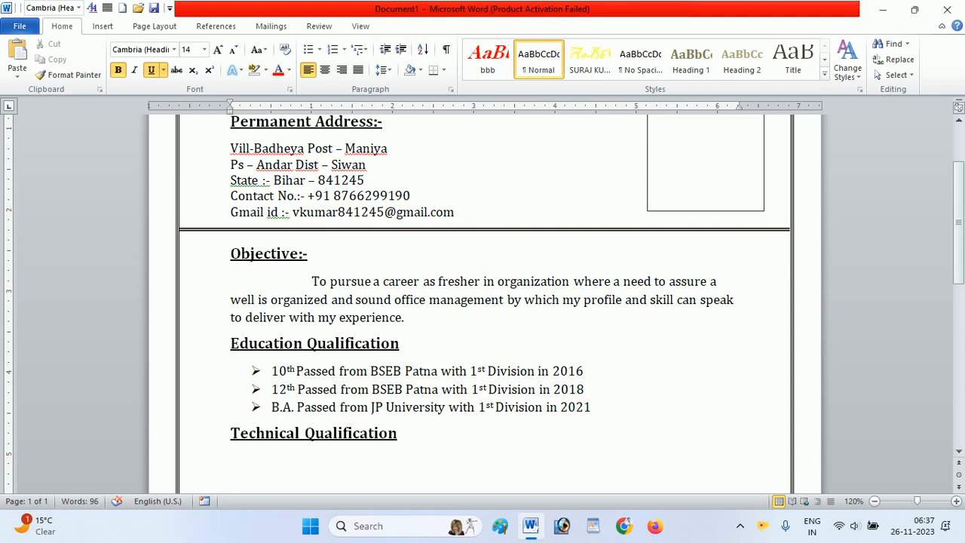
left_click(150, 72)
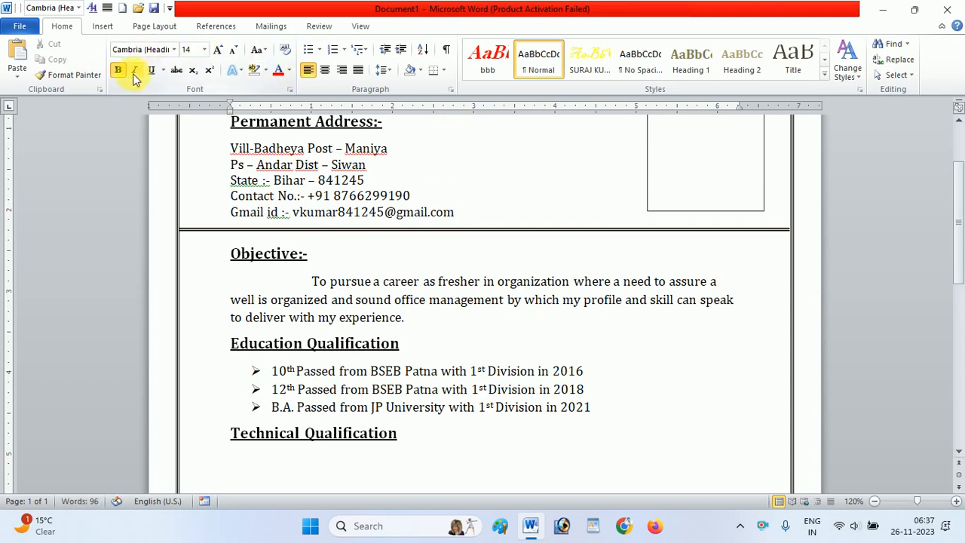
left_click(233, 49)
left_click(320, 50)
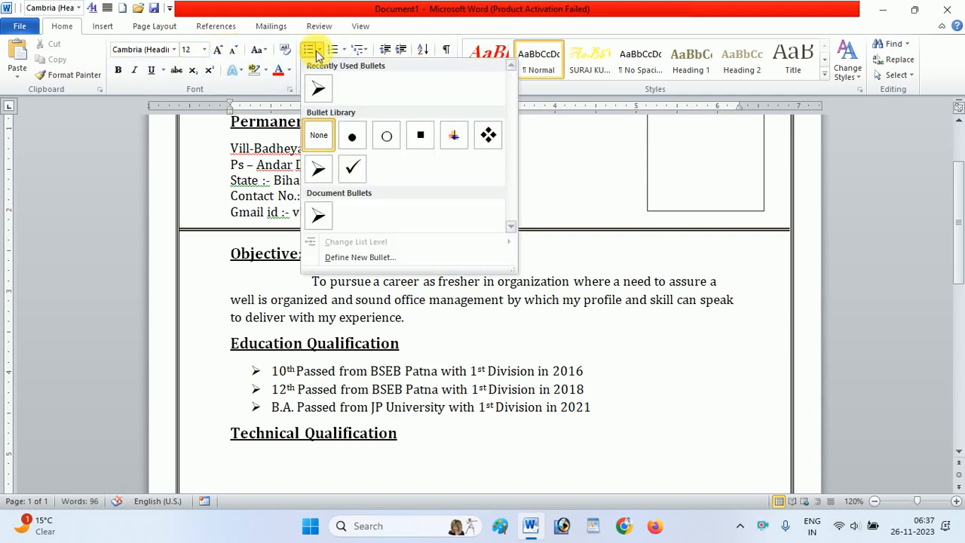
left_click(326, 97)
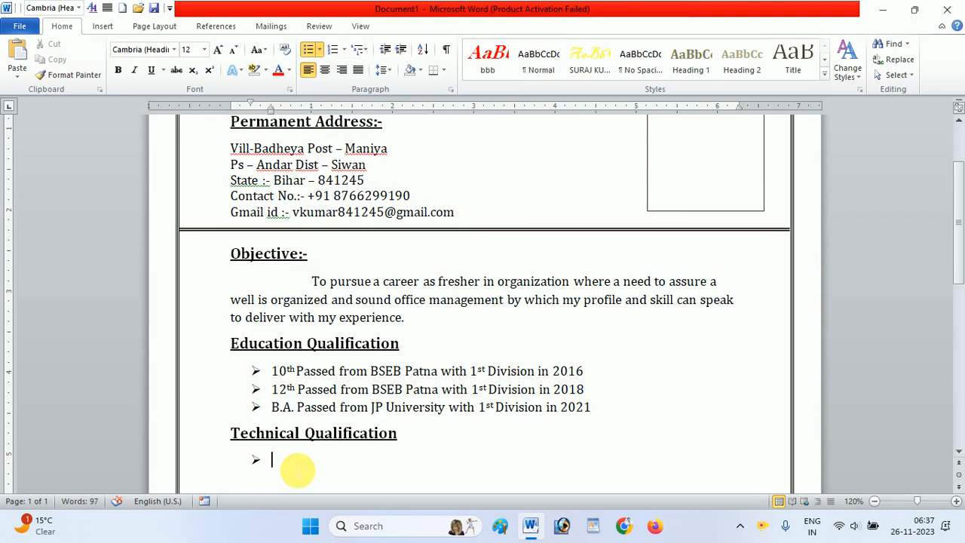
- Enter "ADCA(Advance Diploma In Computer Application)" in the bullet under Technical Qualification
type("ADCA")
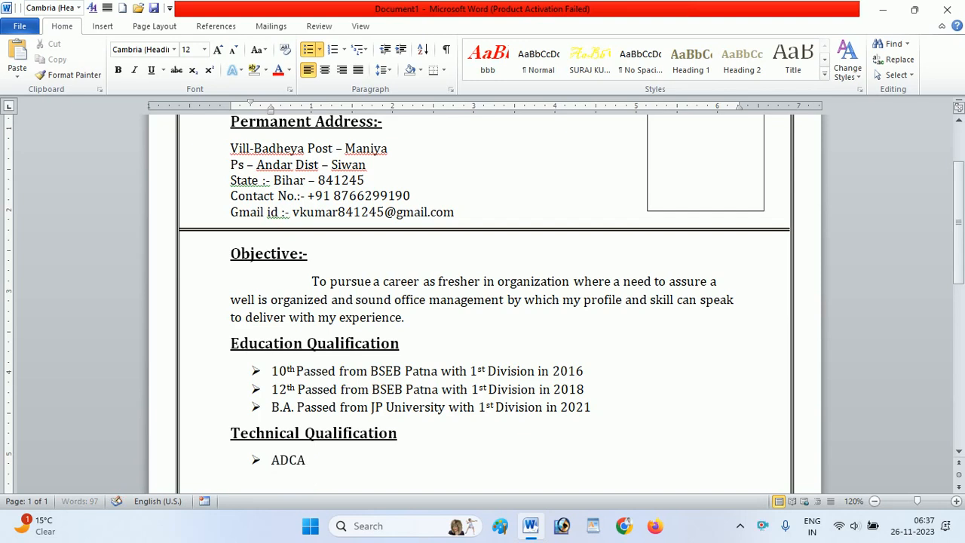
type("()")
key("Left")
type("Ad")
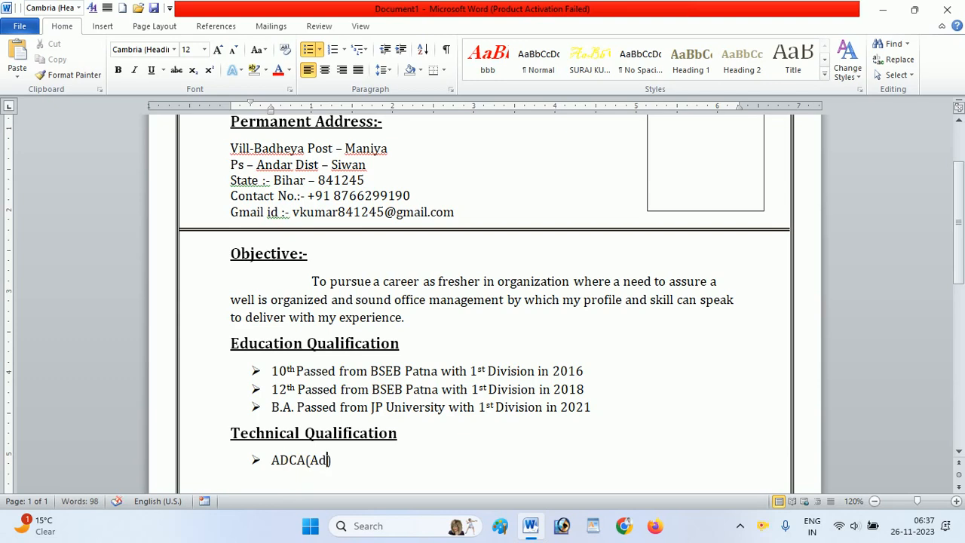
type("vance Di")
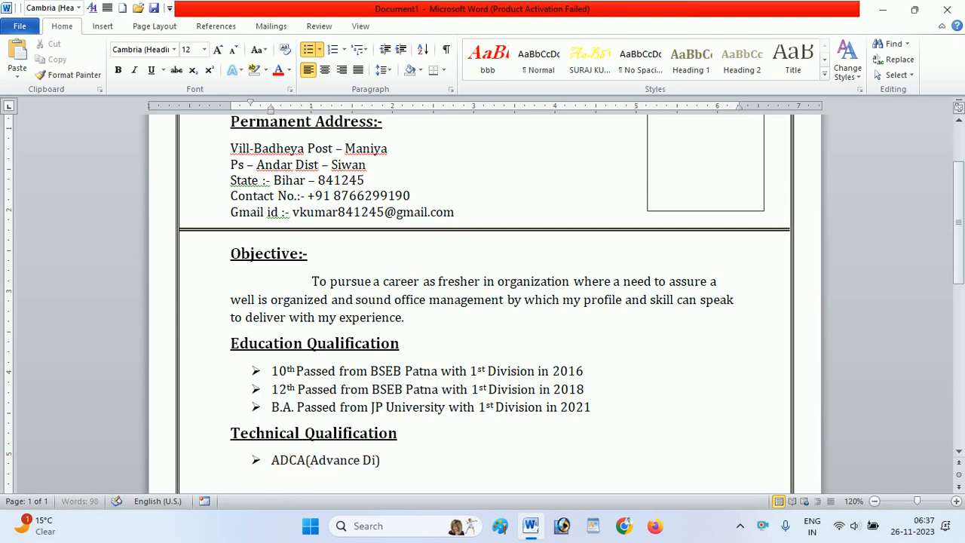
type("ploma In Com")
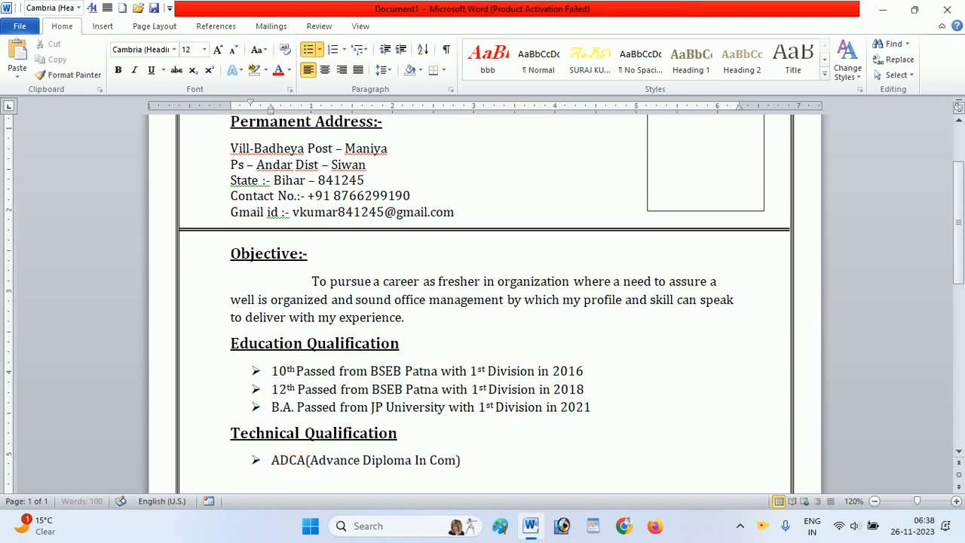
type("puter App")
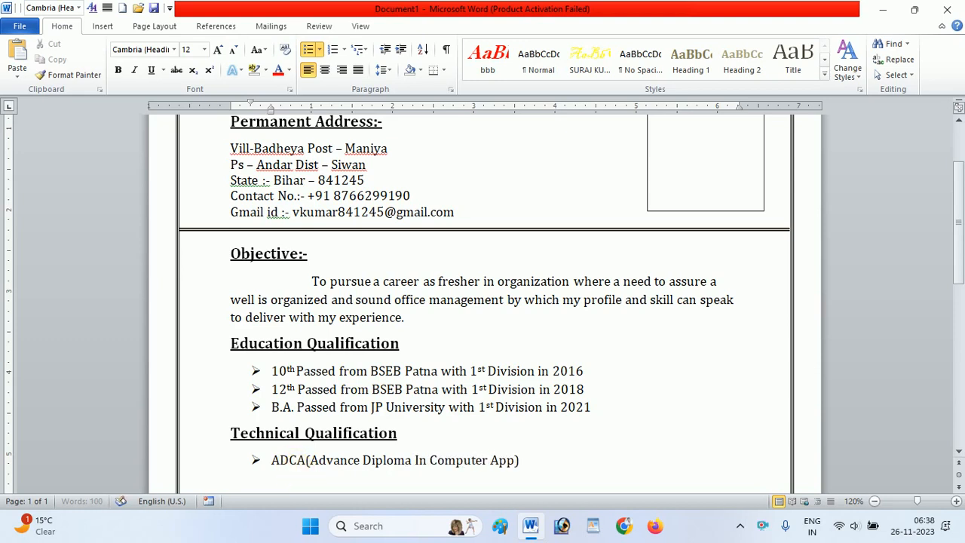
type("lication")
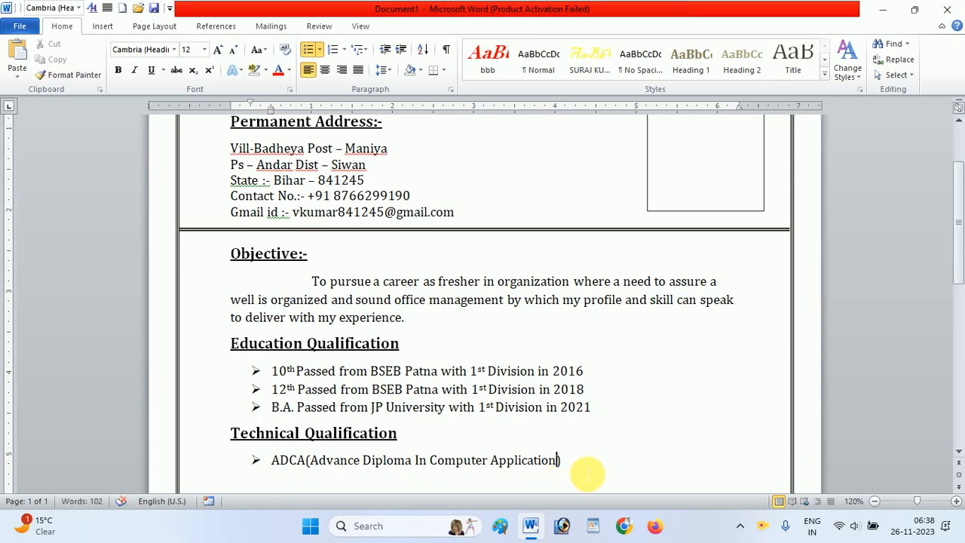
- Add "Passed from" after the closing parenthesis in the ADCA bullet
left_click(584, 468)
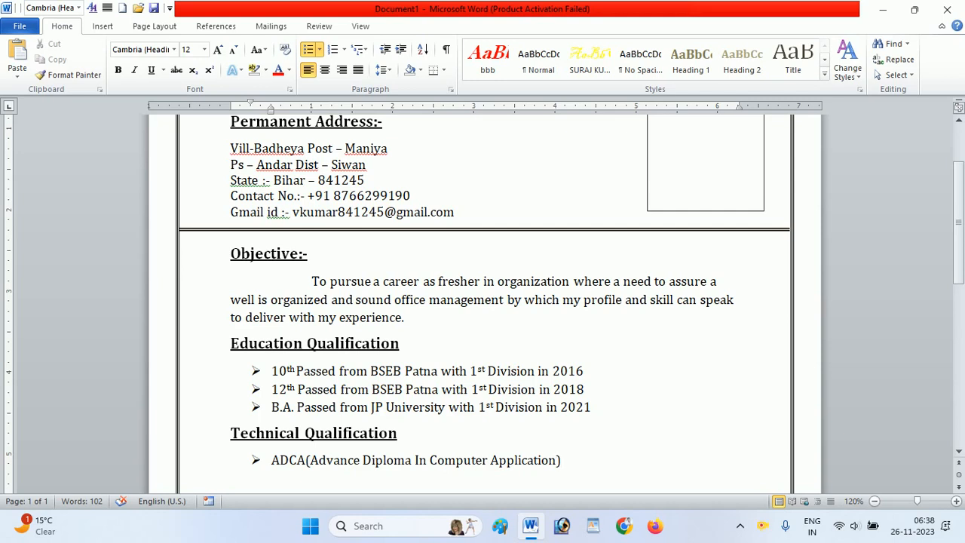
type("[a")
key("BackSpace")
key("BackSpace")
type("p")
key("BackSpace")
type("Passed from ")
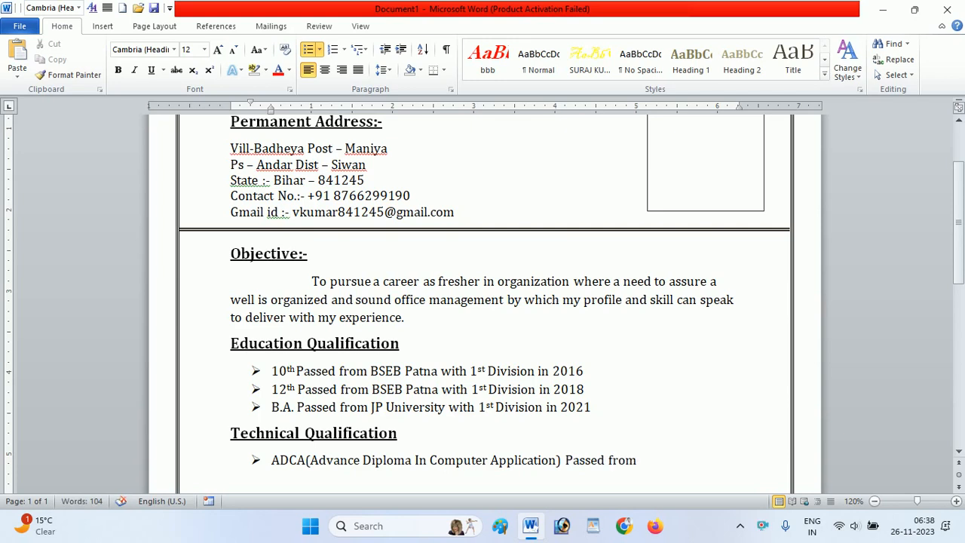
type("Roh")
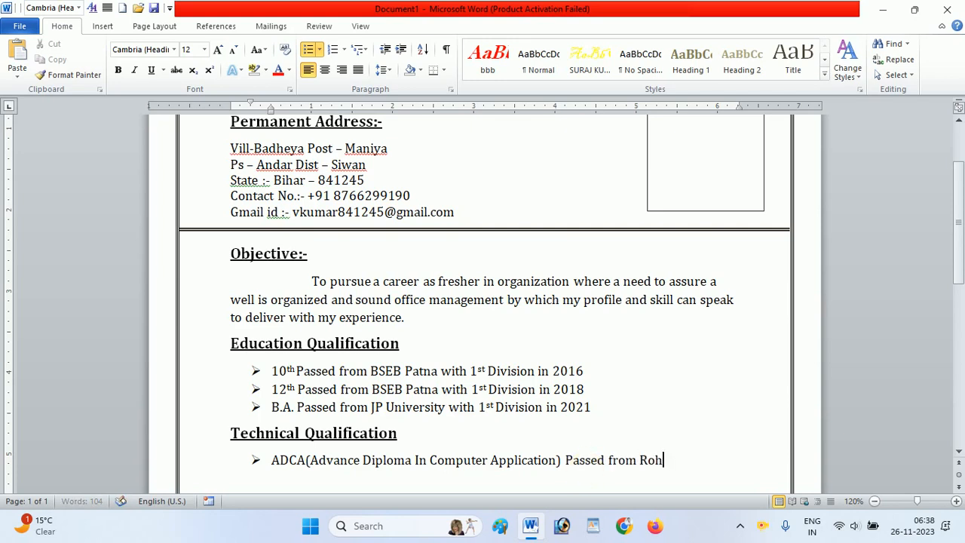
type("it digita")
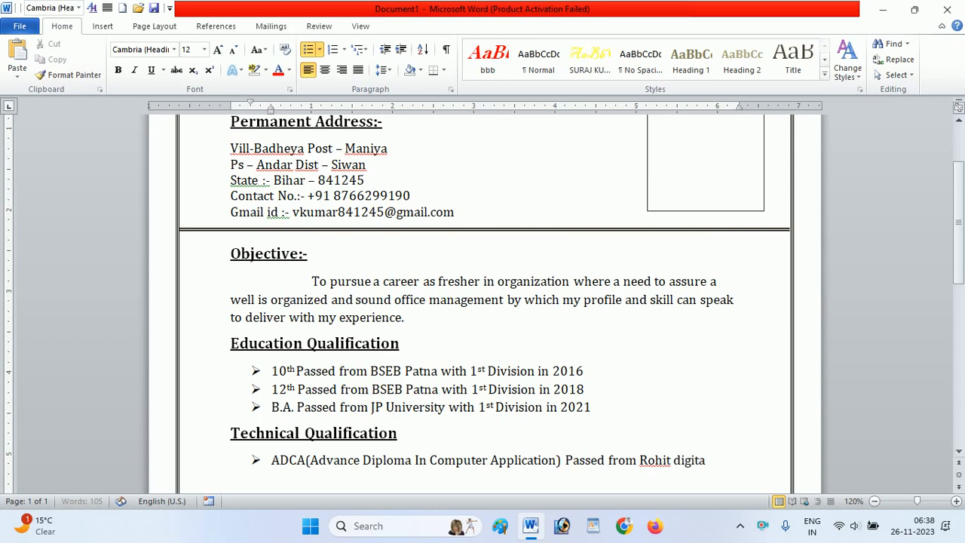
type("l it comput")
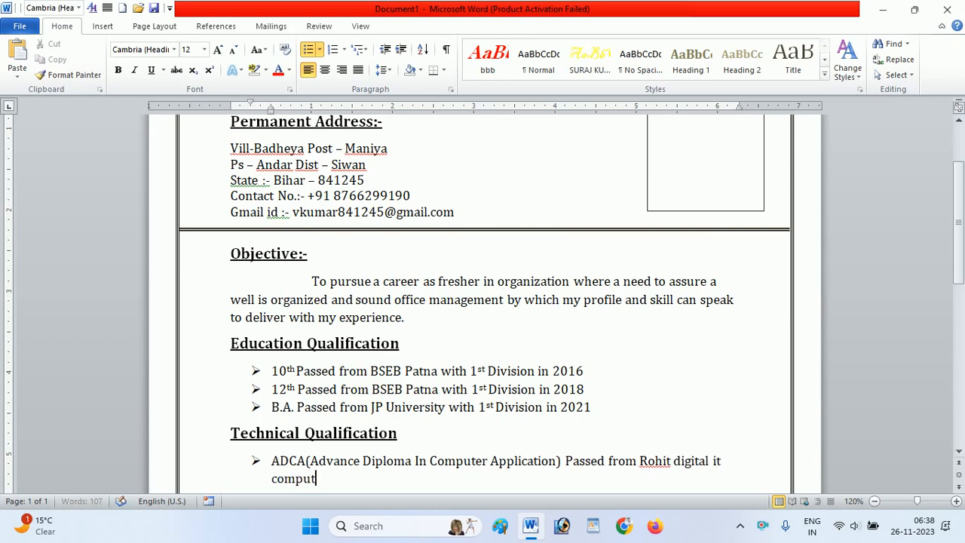
type("er institu")
- Continue the ADCA bullet with the institute "Rohit digital it computer institute Maniya"
key("BackSpace")
key("BackSpace")
key("BackSpace")
type("itute ")
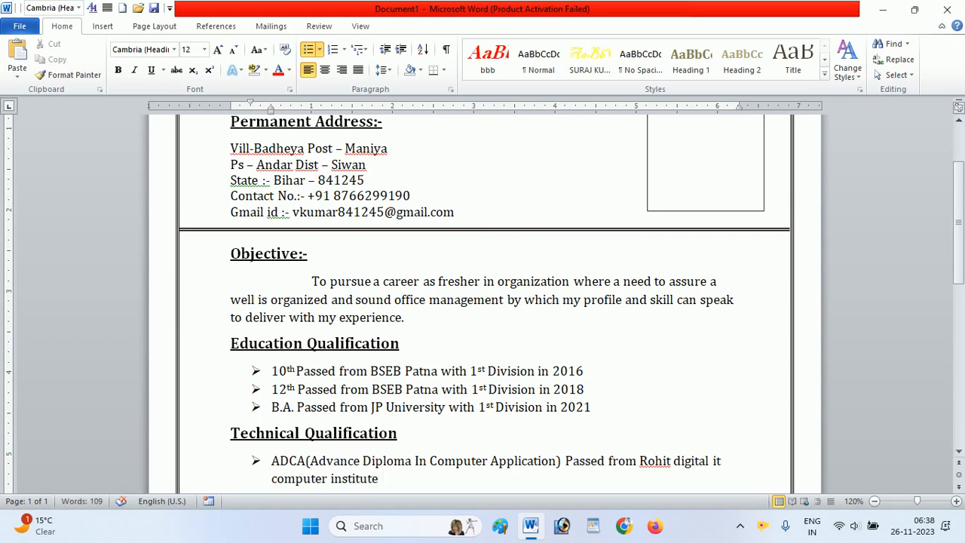
type("Maniya")
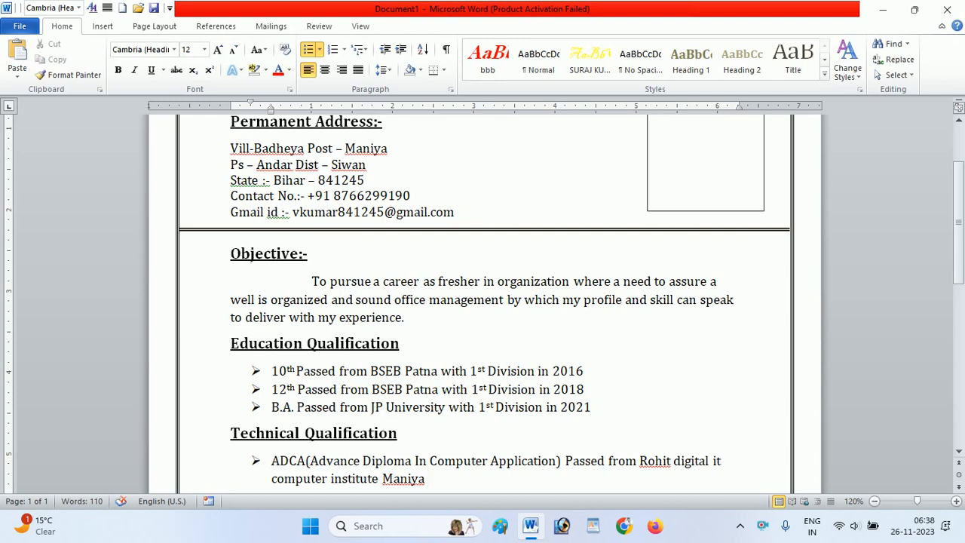
- Finish the ADCA bullet with "in 2022" and start an unbulleted line below it
type("in 202")
type("23")
key("BackSpace")
type("2")
key("Return")
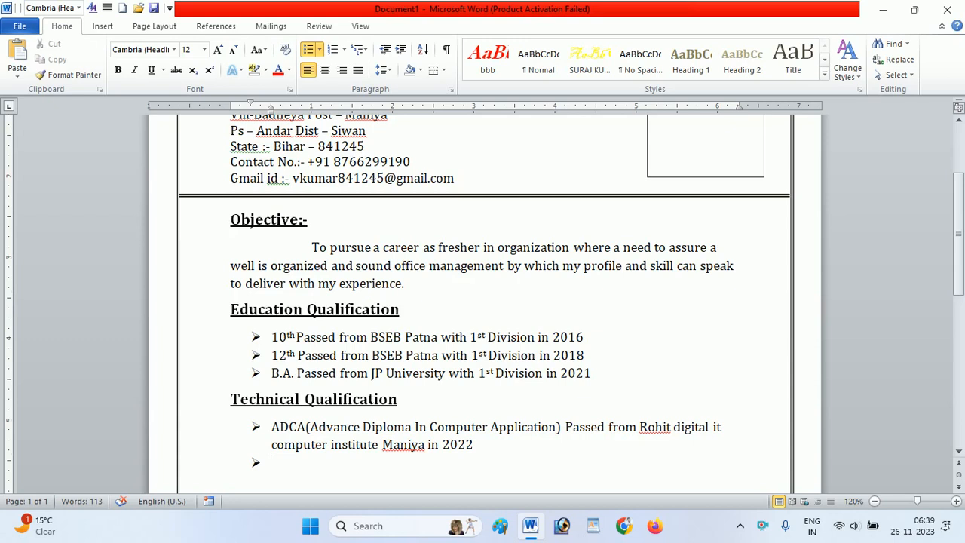
key("BackSpace")
key("BackSpace")
key("BackSpace")
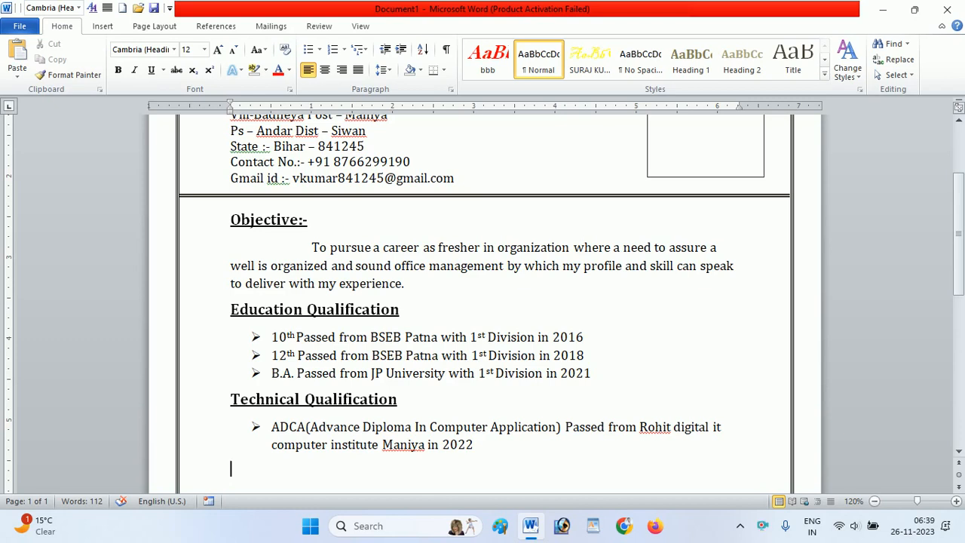
- Start a bold, underlined 14 pt heading below the ADCA bullet with the word "Working"
left_click(580, 464)
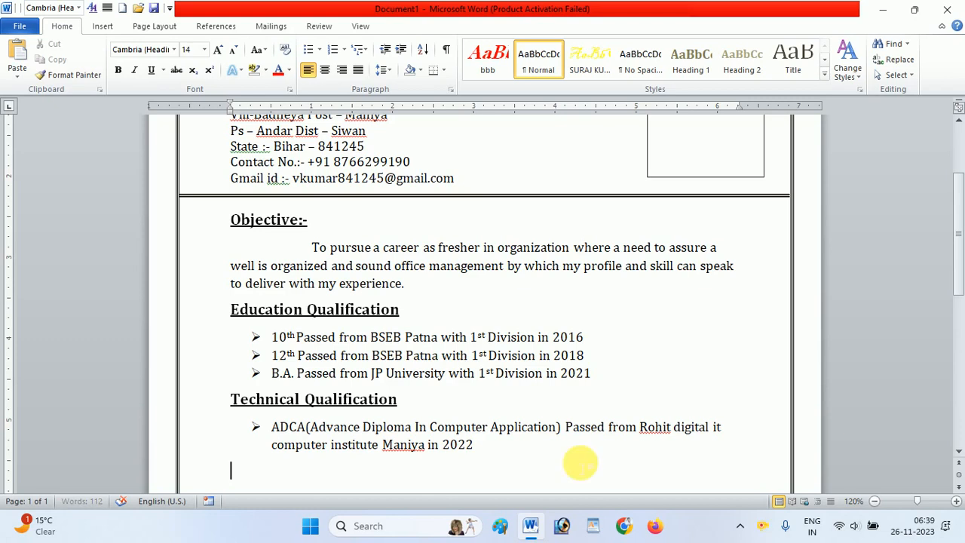
key("ctrl+b")
key("ctrl+shift+period")
key("ctrl+u")
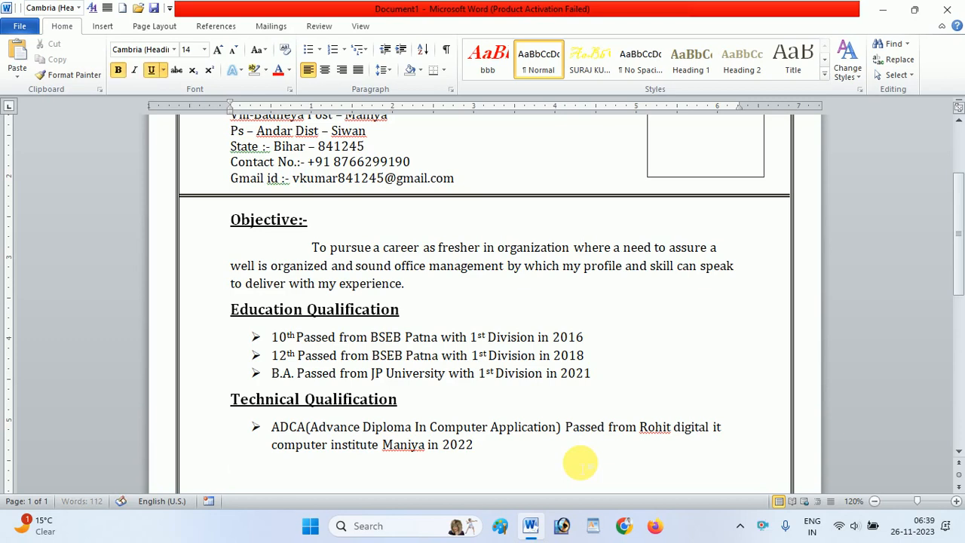
type("w")
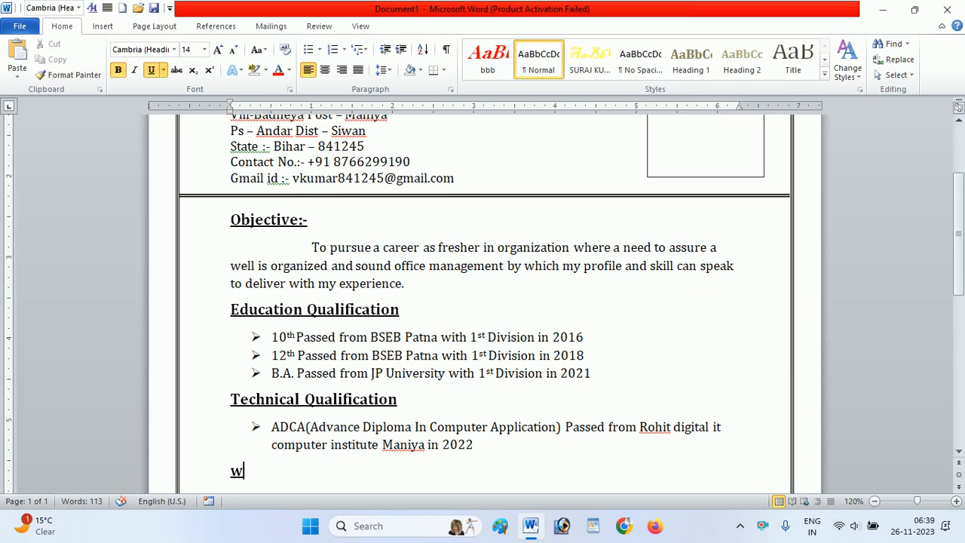
key("BackSpace")
type("Working  w")
- Complete the heading with the word "Experience" and start a new line below it
key("BackSpace")
type("e")
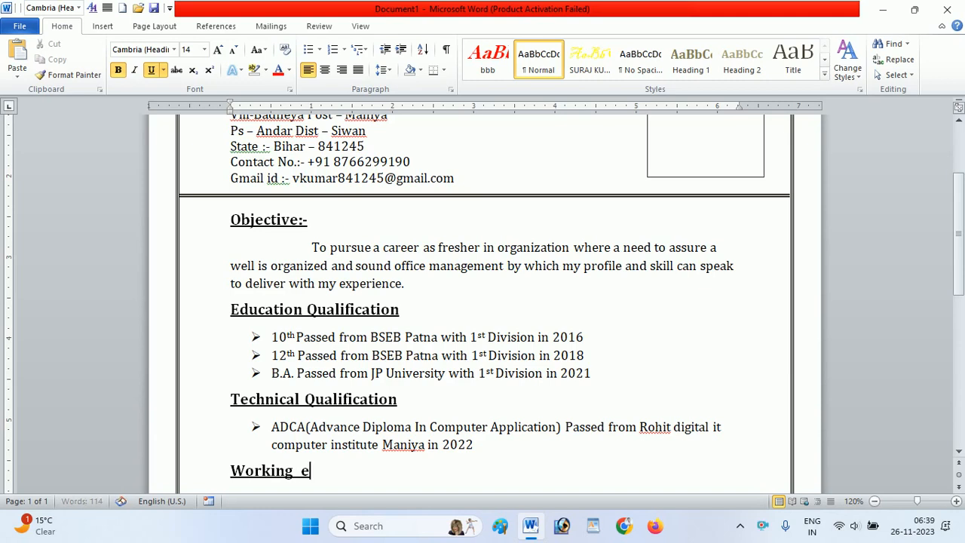
key("BackSpace")
type("Experi")
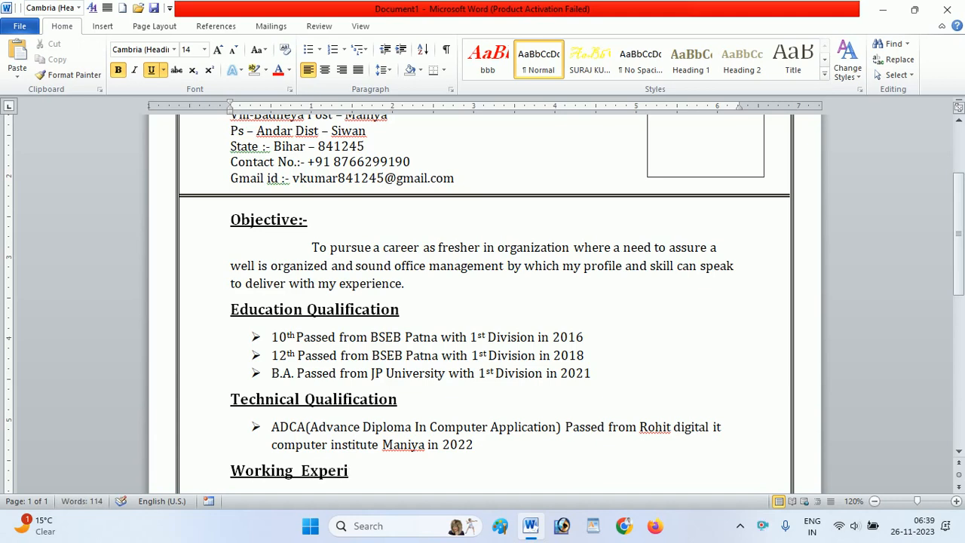
type("nce")
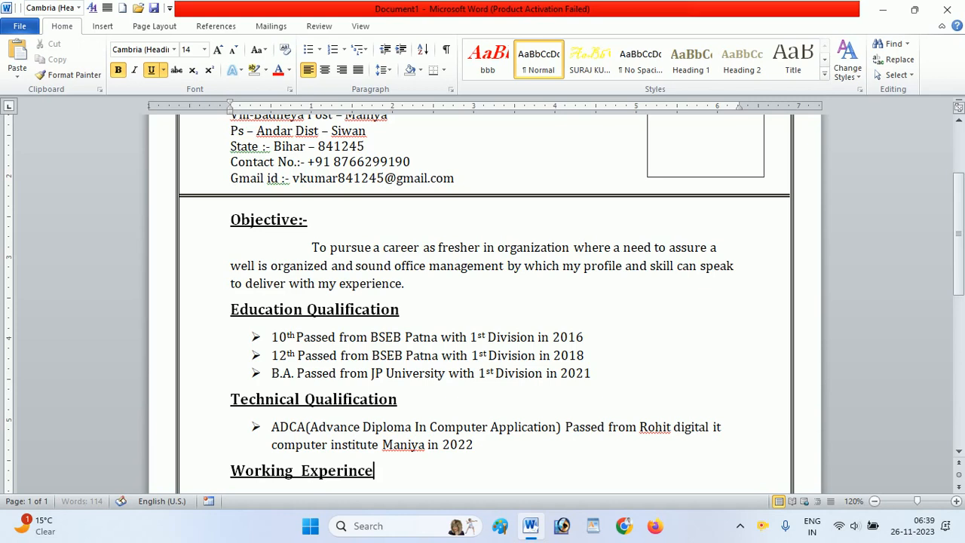
key("BackSpace")
key("BackSpace")
key("BackSpace")
type("ence")
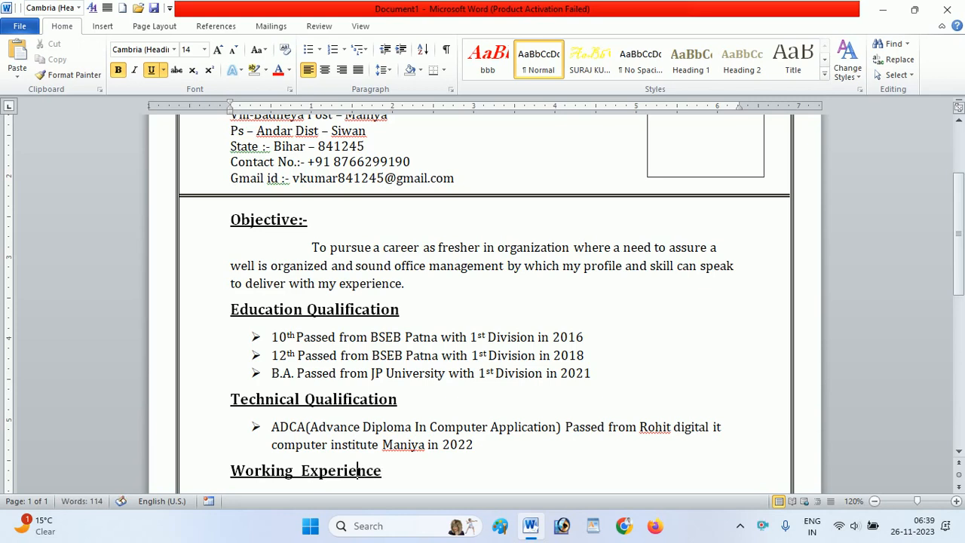
left_click(495, 480)
key("Return")
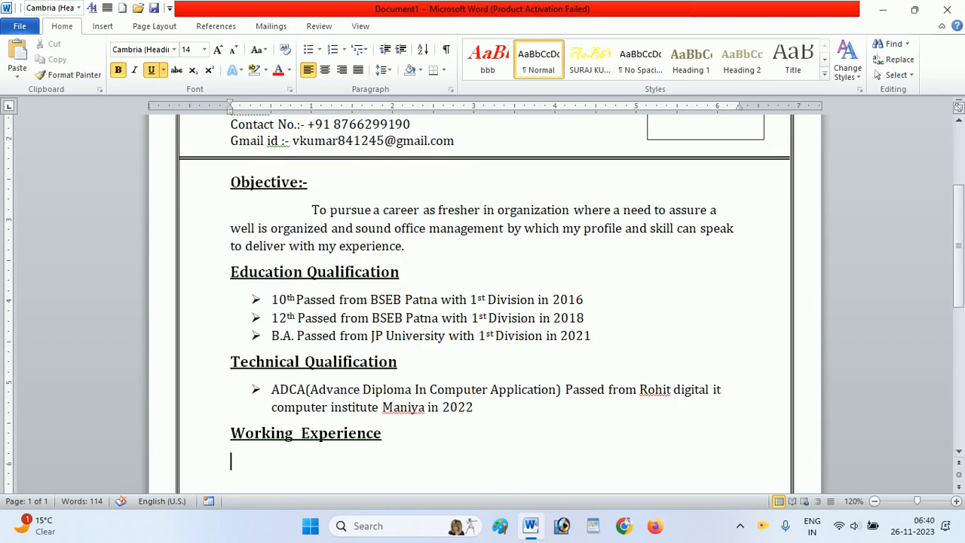
- Set the line under Working Experience to plain 12 pt text without bold or underline and give it an arrow bullet
left_click(491, 474)
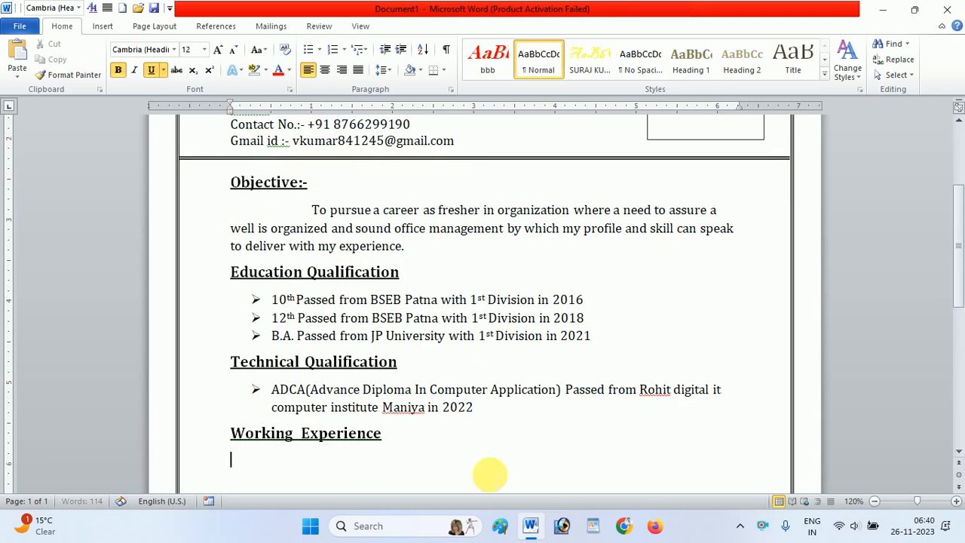
key("ctrl+b")
key("ctrl+u")
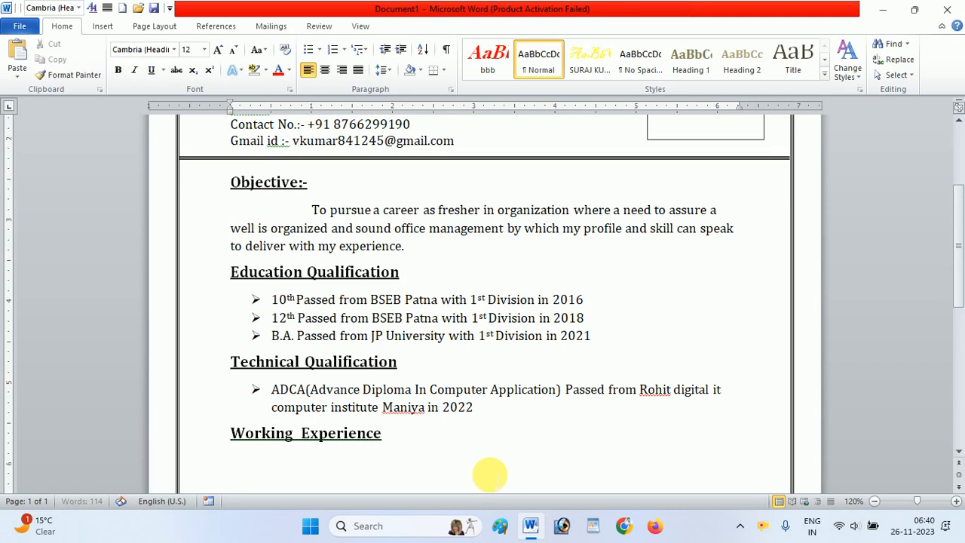
key("Tab")
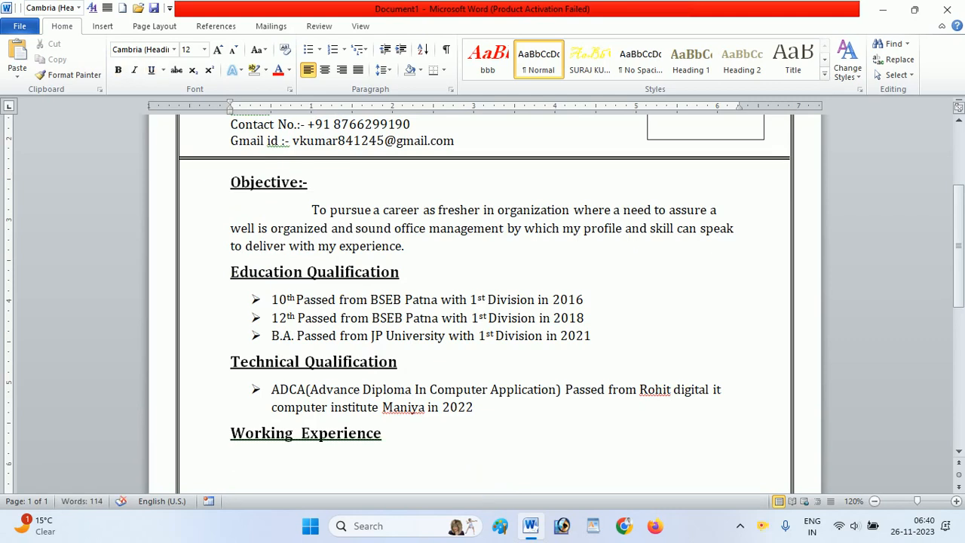
left_click(319, 50)
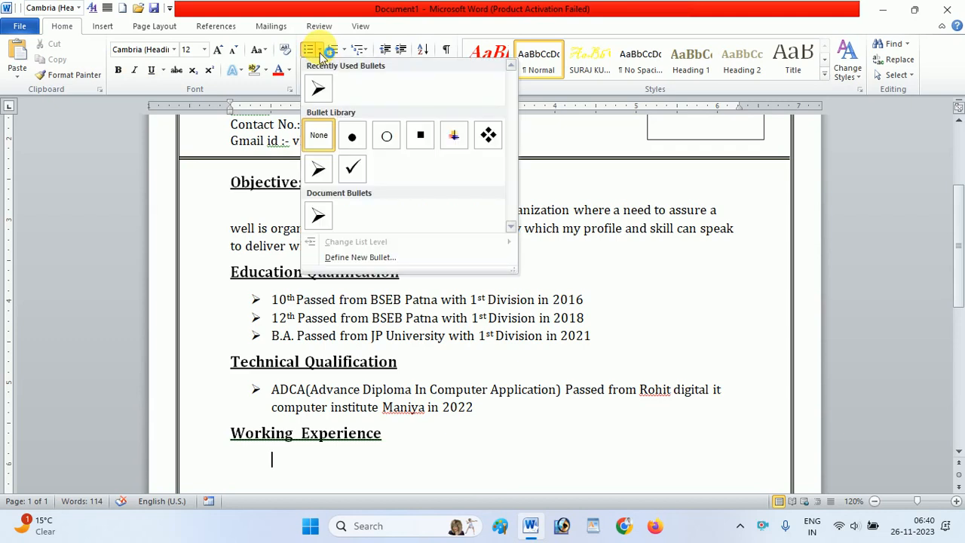
left_click(319, 69)
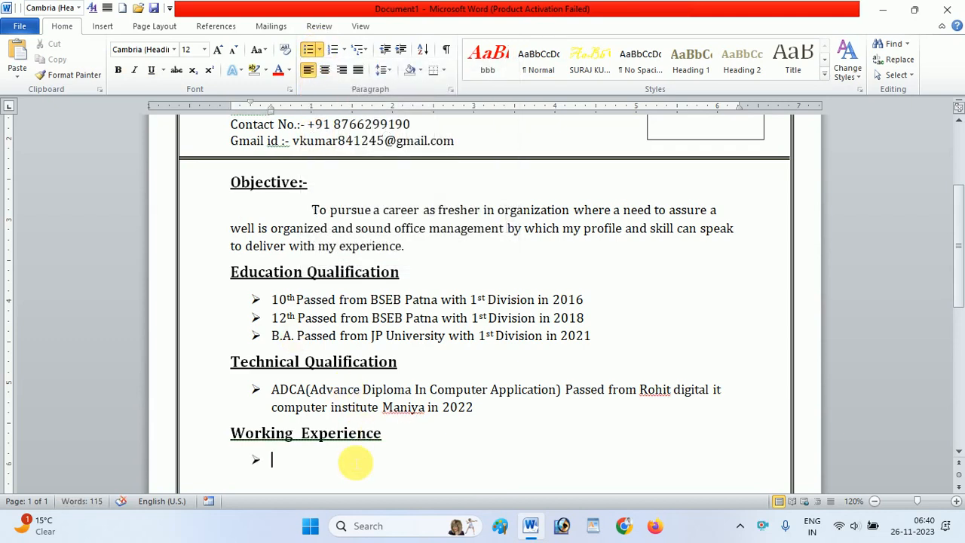
- Enter "Fresher" in the Working Experience bullet and start an unbulleted line at the margin below it
type("Fresher")
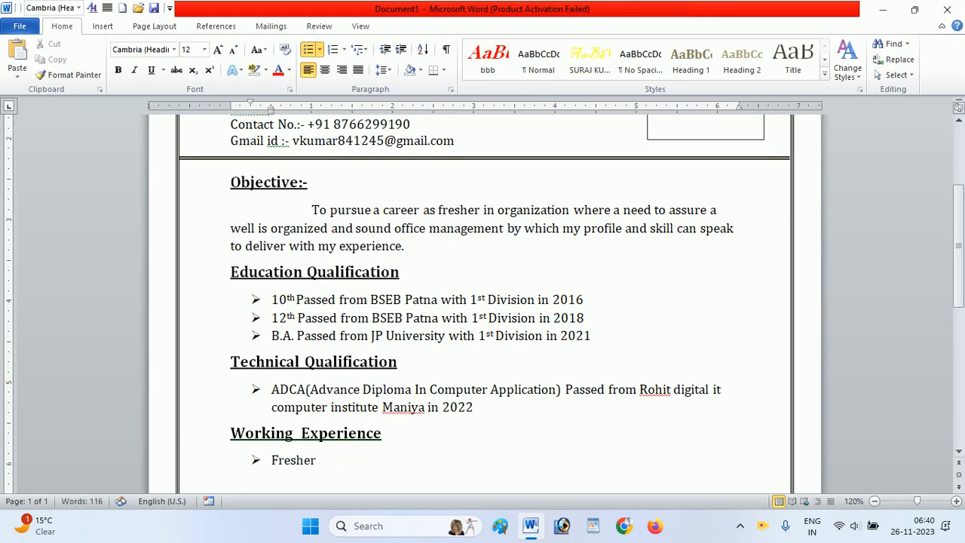
key("Return")
key("BackSpace")
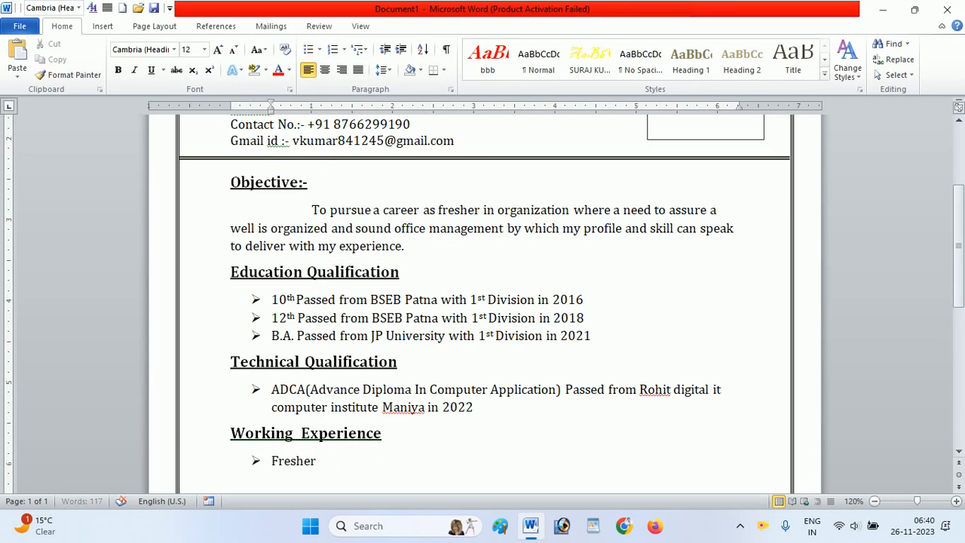
key("BackSpace")
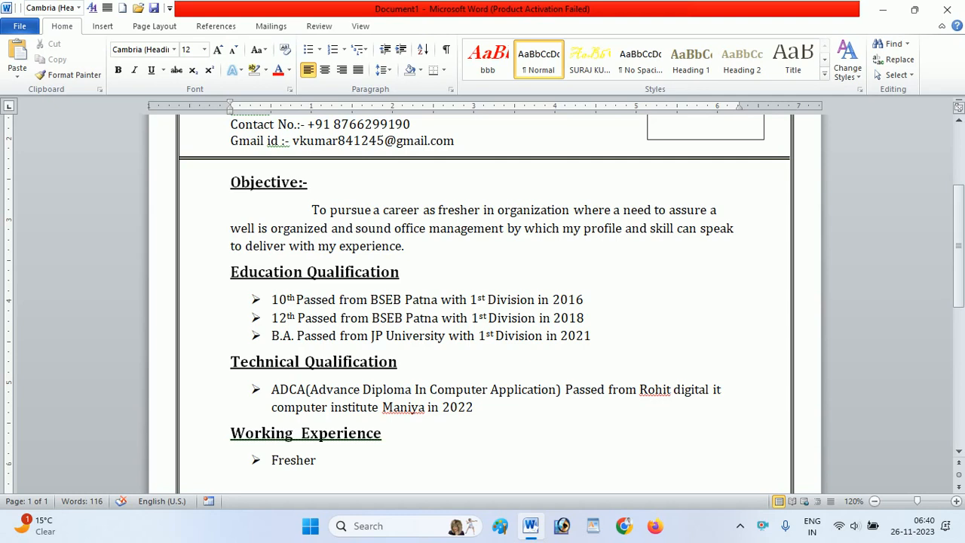
- Add the bold, underlined 14 pt heading "Personal Details" below the Fresher bullet, without a trailing colon and dash
key("ctrl+b")
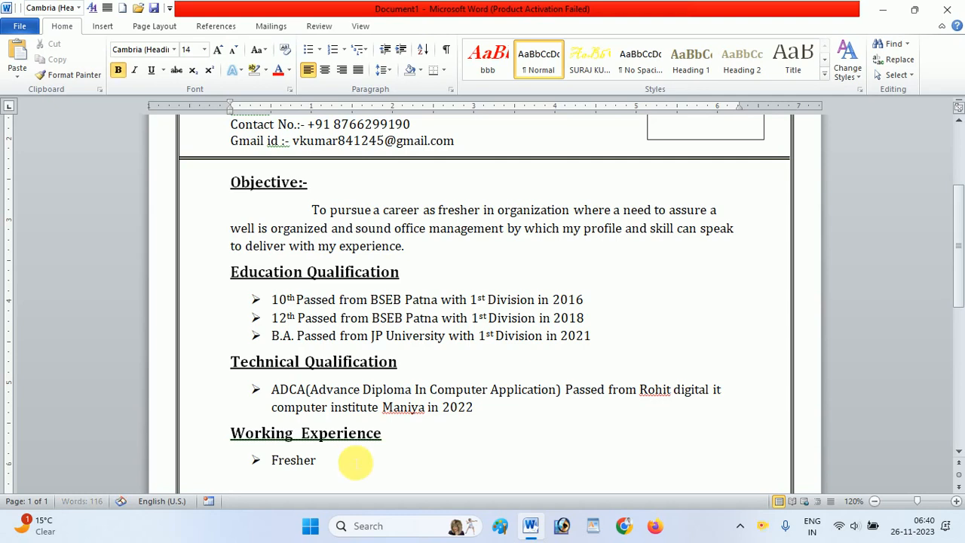
key("ctrl+u")
key("ctrl+shift+period")
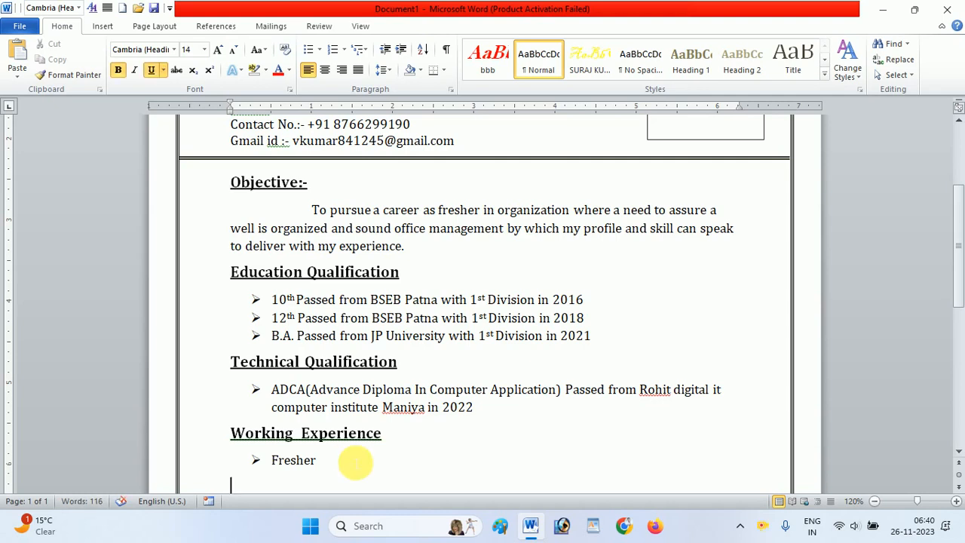
type("Per")
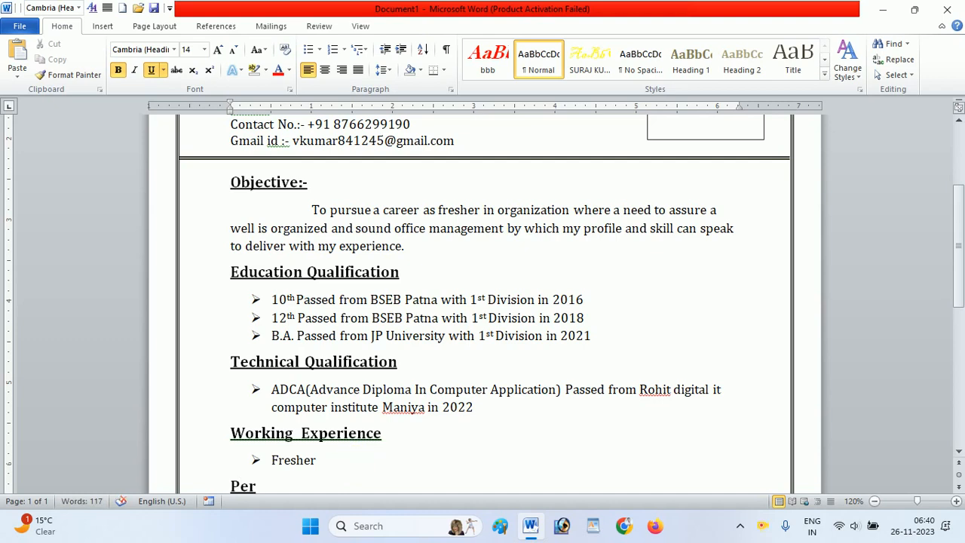
type("sonal")
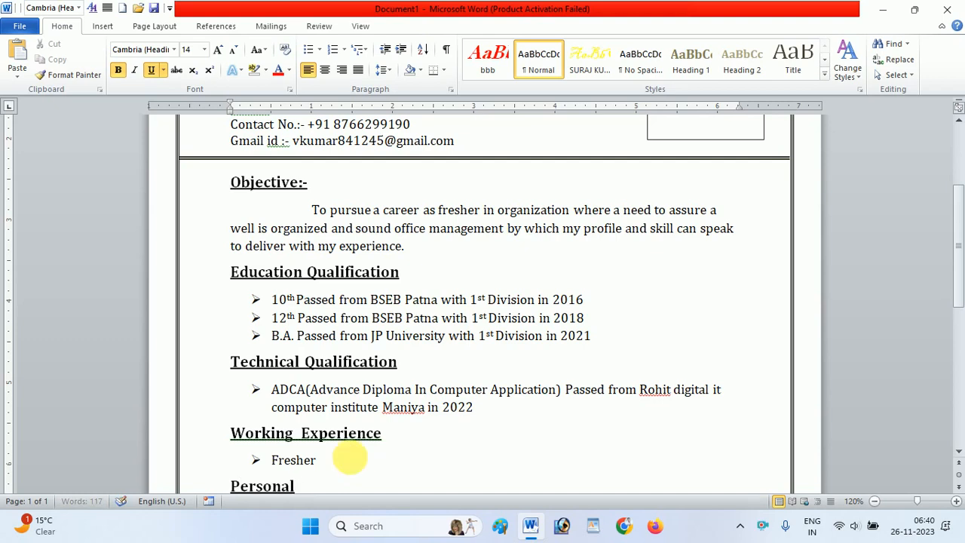
type(" Detail")
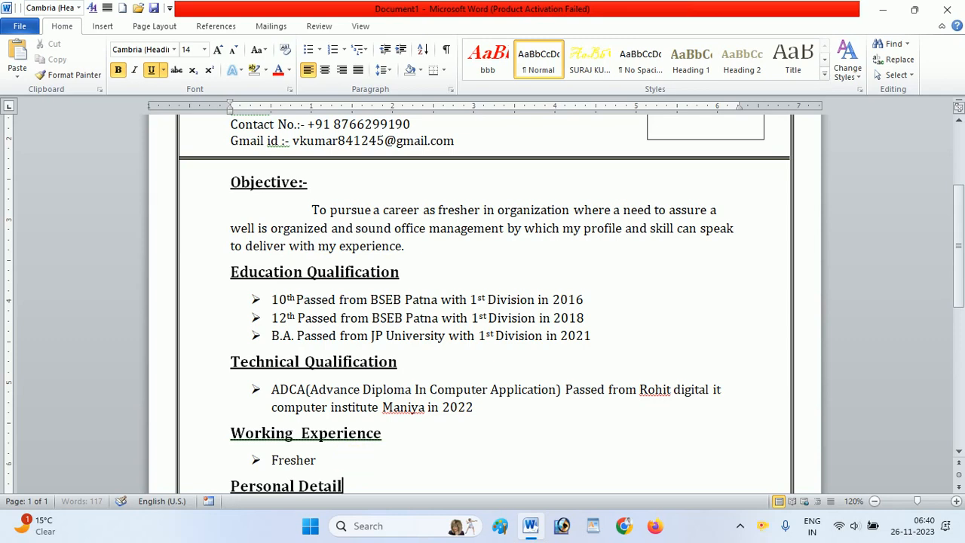
type("s:-")
key("Return")
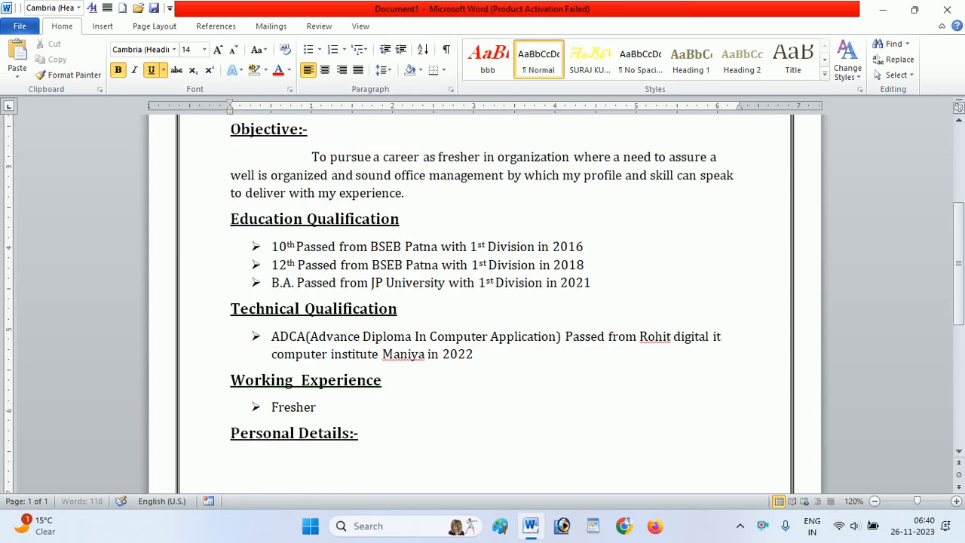
left_click(377, 442)
key("BackSpace")
key("BackSpace")
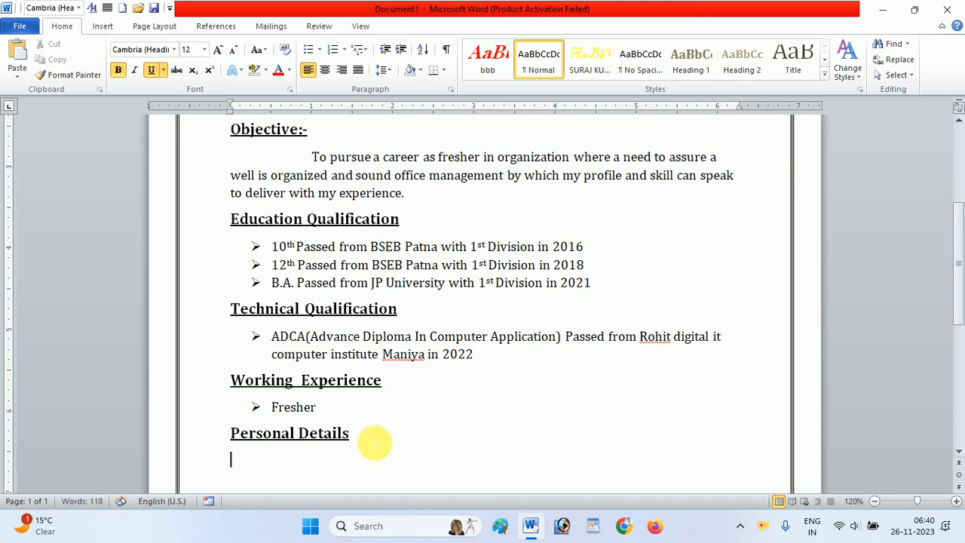
- Set the line under Personal Details to plain 12 pt text and give it an arrow bullet
key("ctrl+b")
key("ctrl+u")
key("ctrl+shift+comma")
key("Tab")
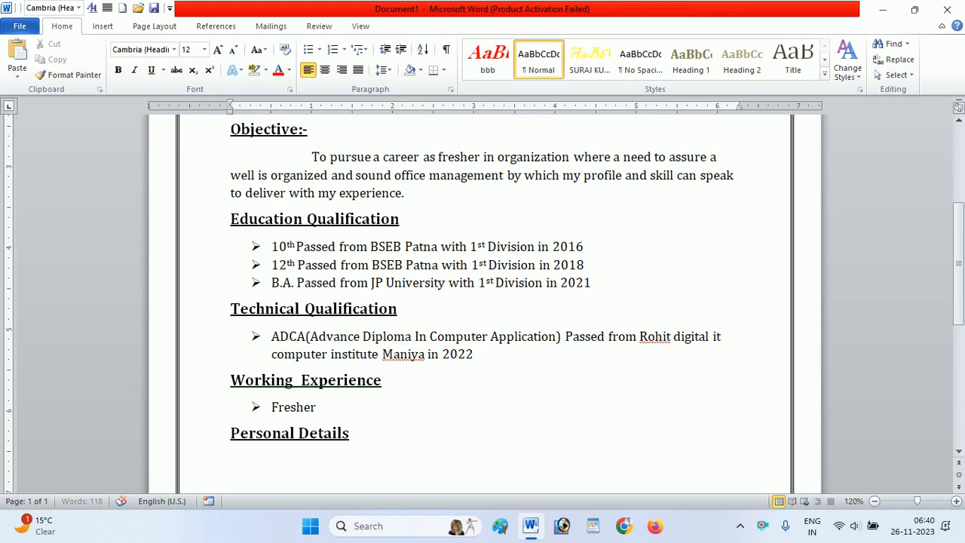
left_click(320, 49)
left_click(326, 89)
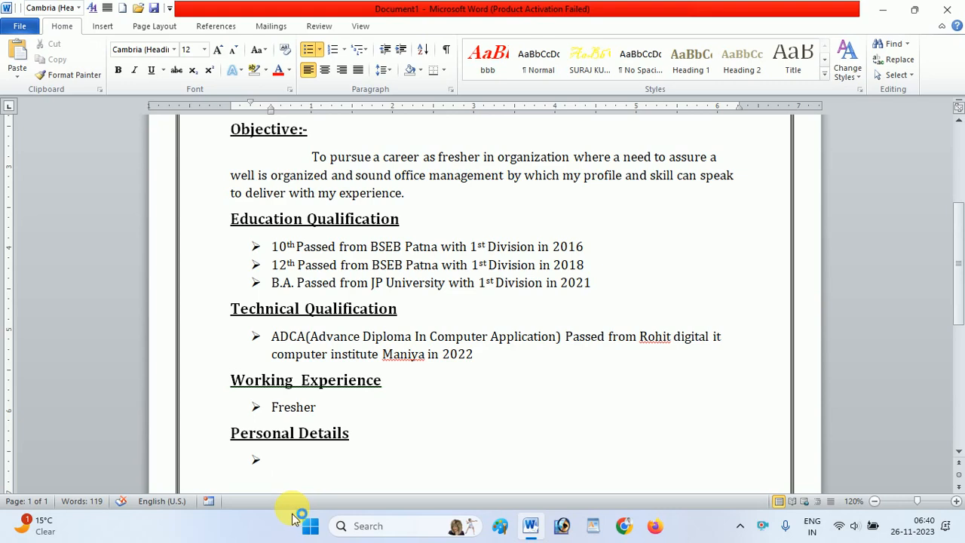
- Fill the first Personal Details bullet with "Name", a tab-aligned colon and the applicant's full name in capitals, and start another bullet
type("Name")
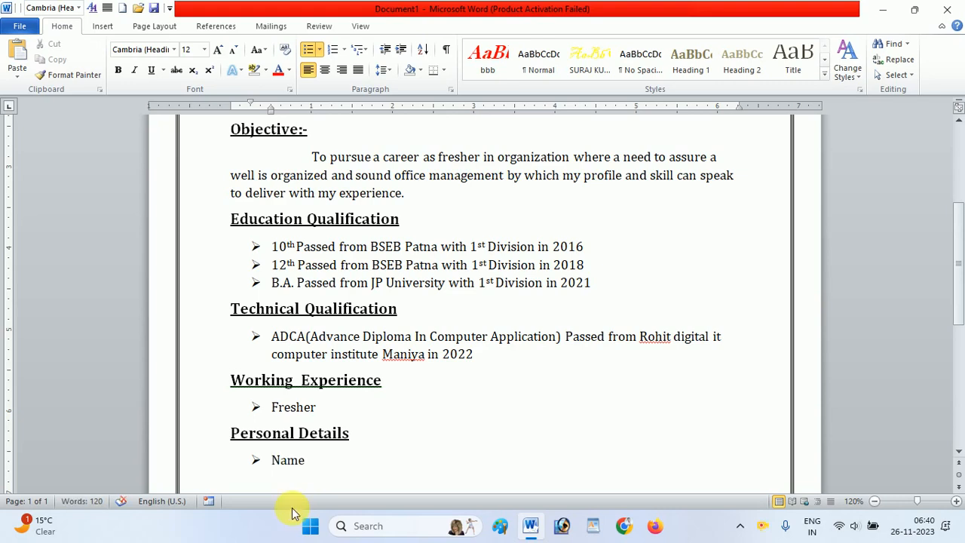
key("Tab")
key("Tab")
key("Tab")
key("Tab")
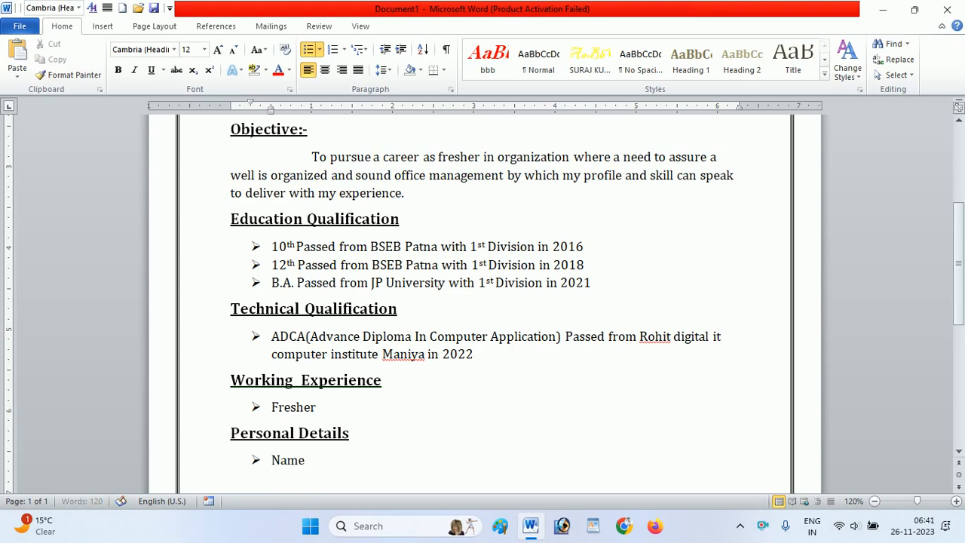
type(":")
key("Tab")
type("Vi")
key("BackSpace")
key("Return")
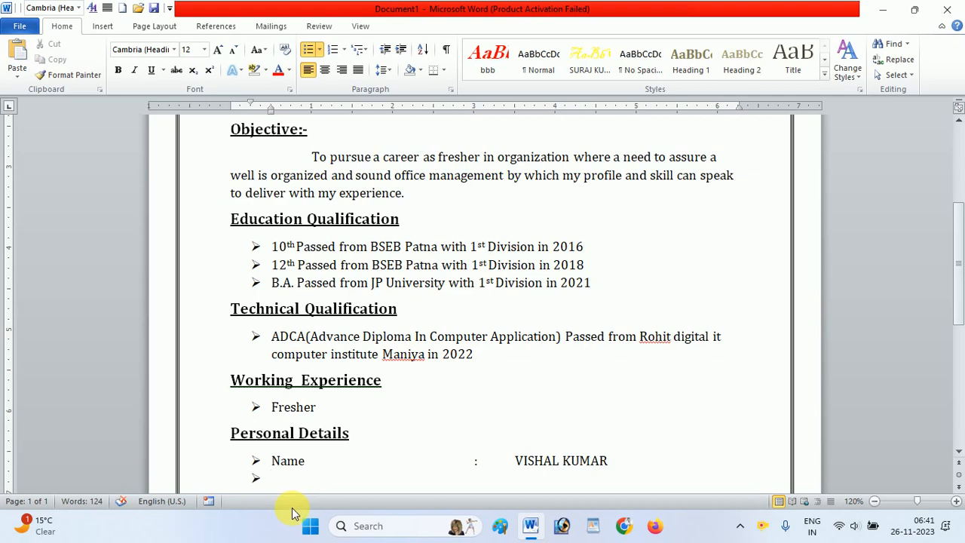
- Add a "Father's Name" bullet with an aligned colon and the father's full name, and start another bullet
type("Ft")
key("BackSpace")
type("ather's")
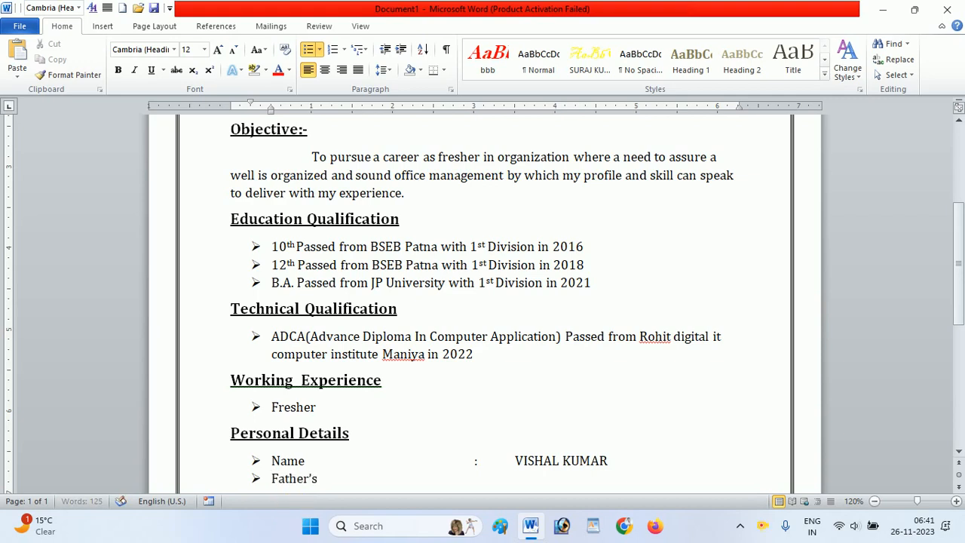
type(" Name")
key("Tab")
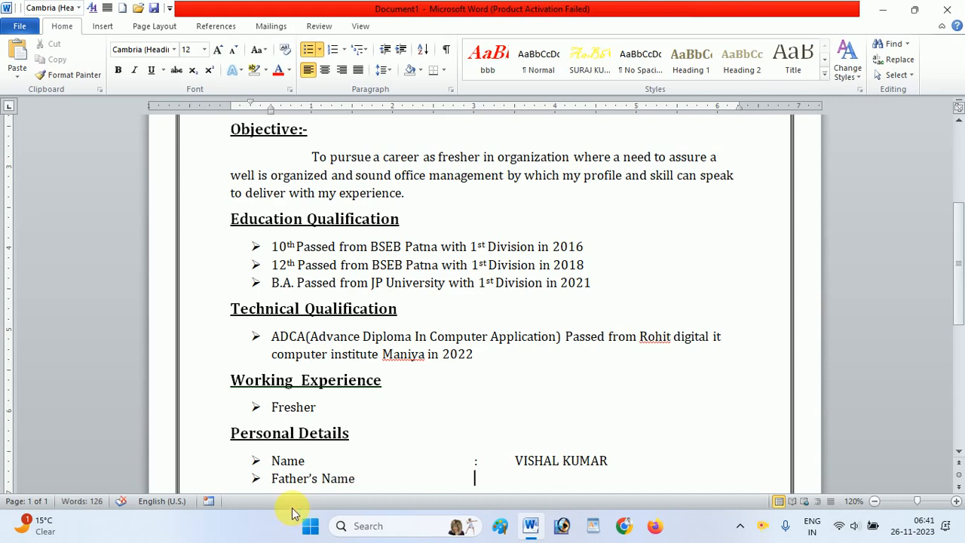
type(":")
key("Tab")
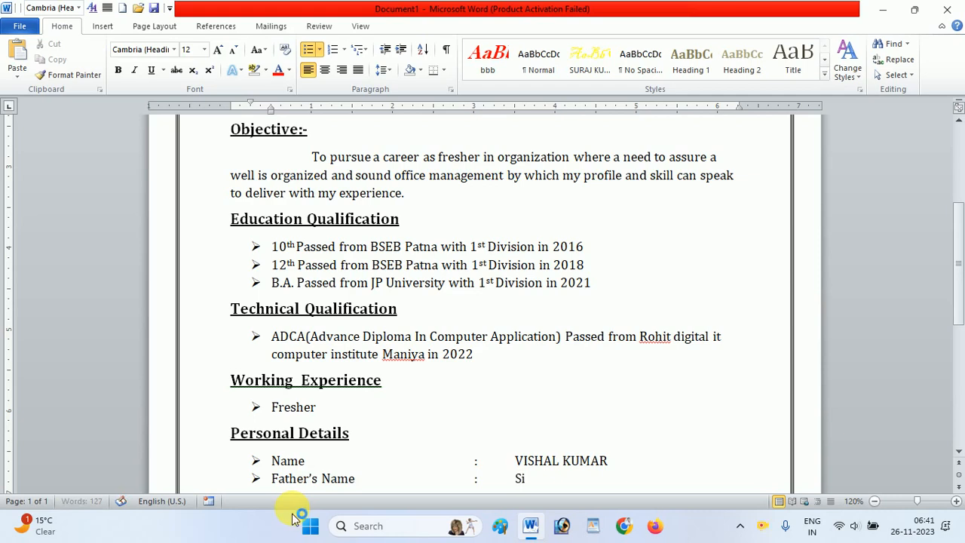
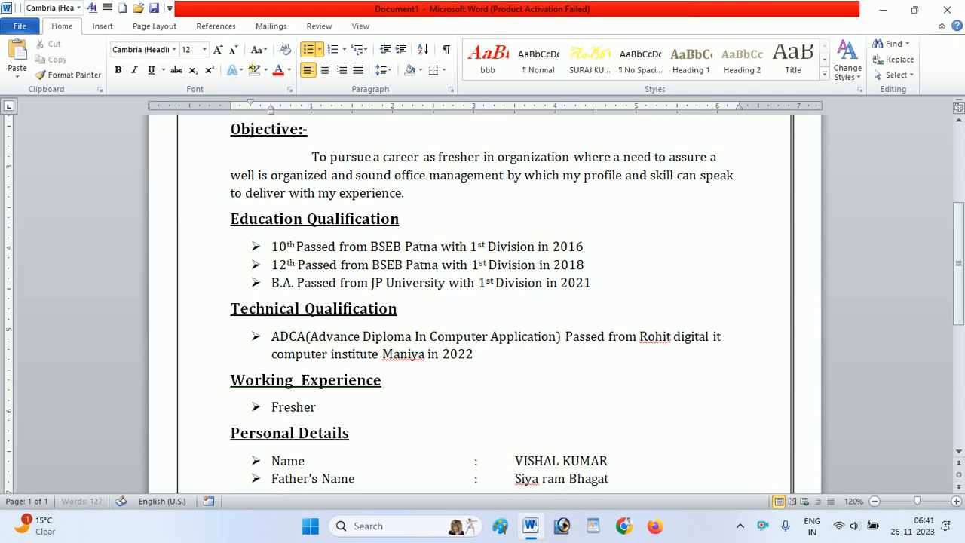
key("Return")
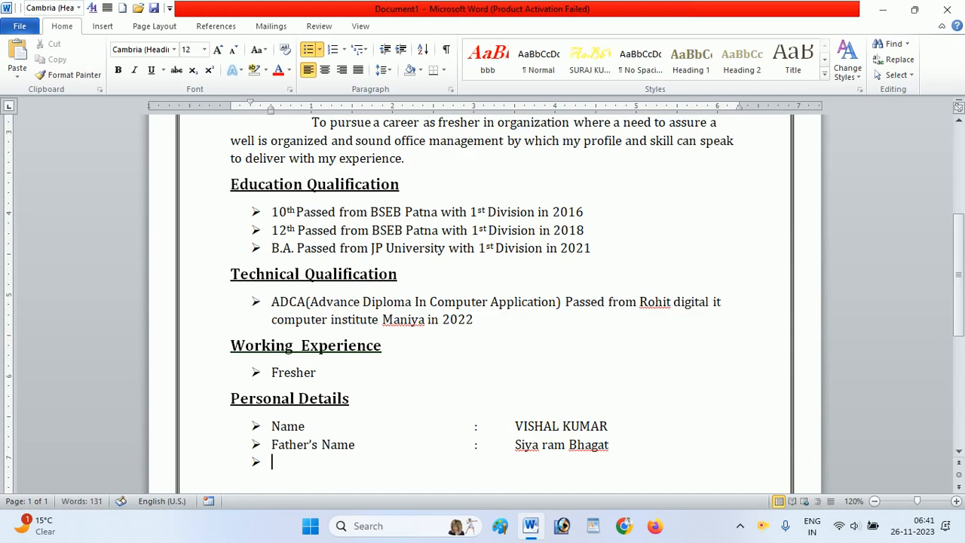
- Add a "Date of Birth" bullet with an aligned colon and the applicant's date of birth
type("Date of b")
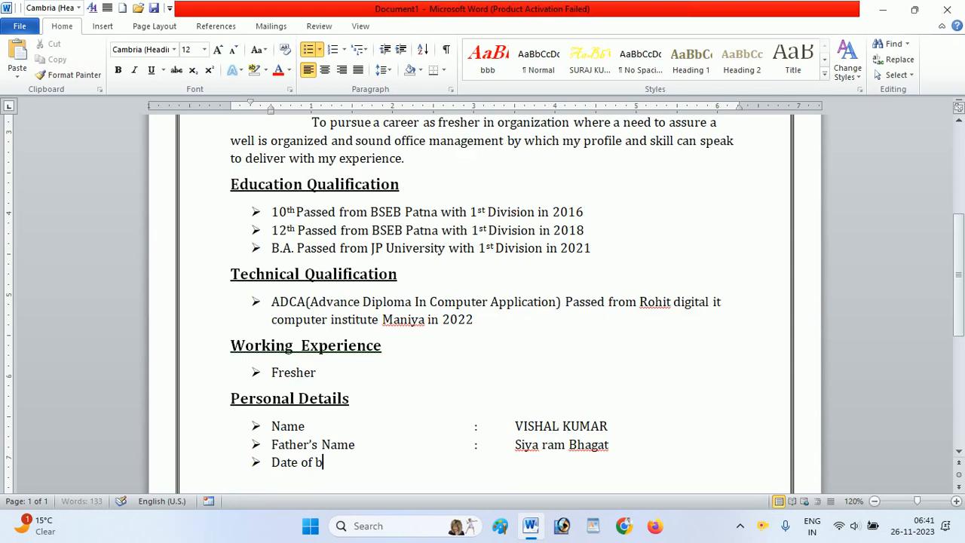
key("BackSpace")
type("Birth")
key("Tab")
key("Tab")
type(":")
key("Tab")
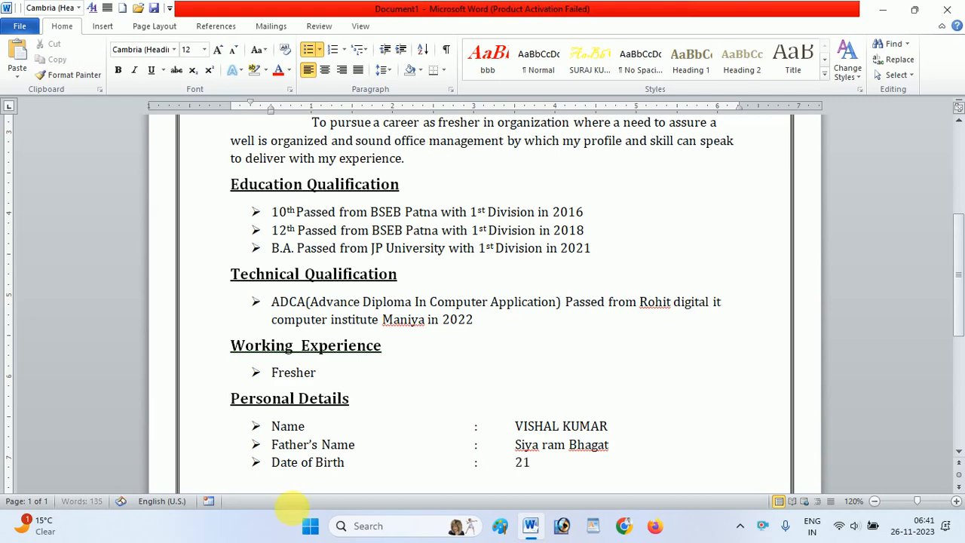
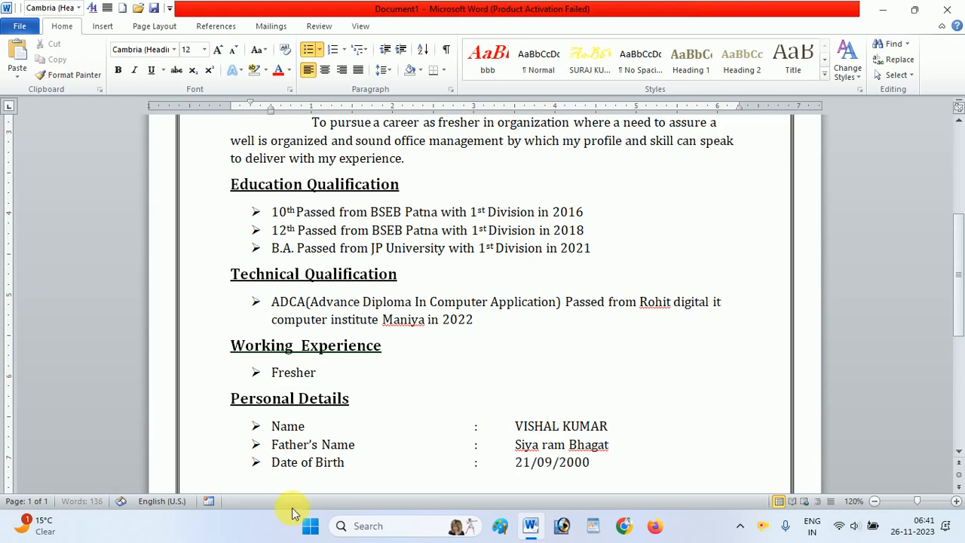
- Add a "Nationality" bullet under Personal Details with an aligned colon and the value "India", and start another bullet
key("Return")
type("Na")
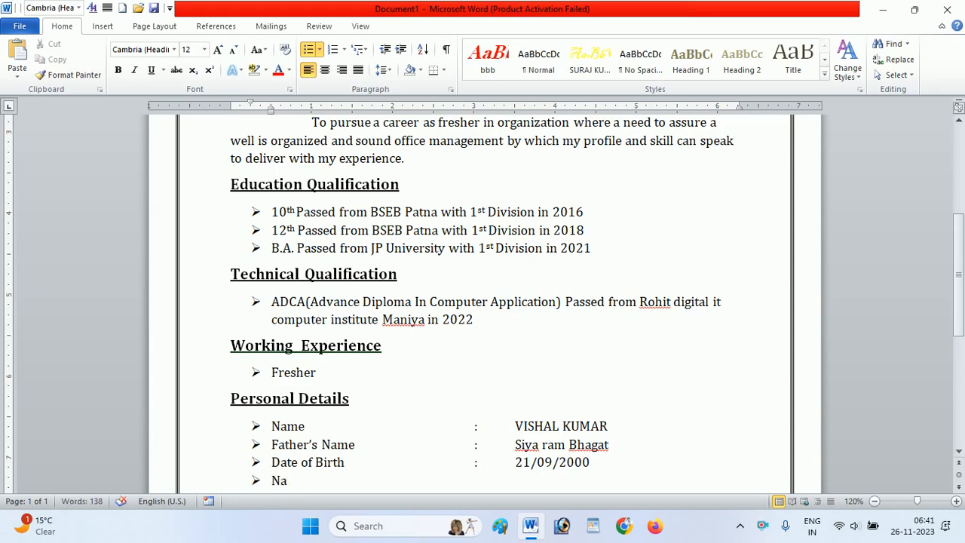
type("tionality")
key("Tab")
type(":")
key("Tab")
type("India")
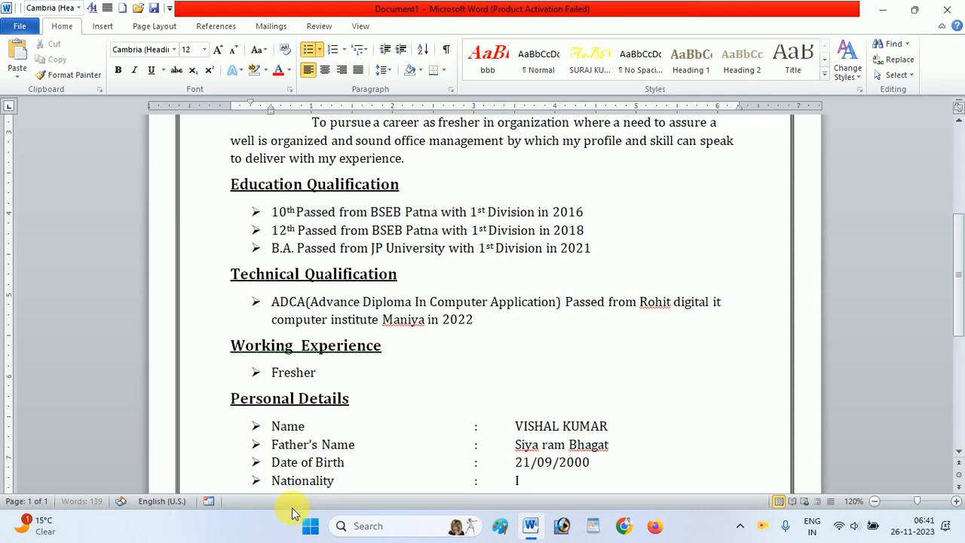
key("Return")
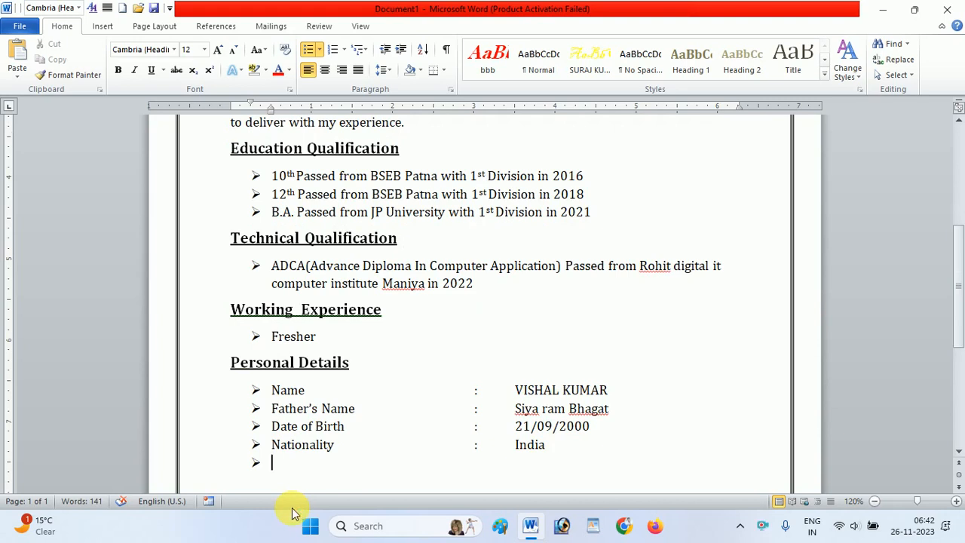
- Add a "Religion" bullet with a tab-aligned colon and the value "Hindu", and start another bullet
type("Reli")
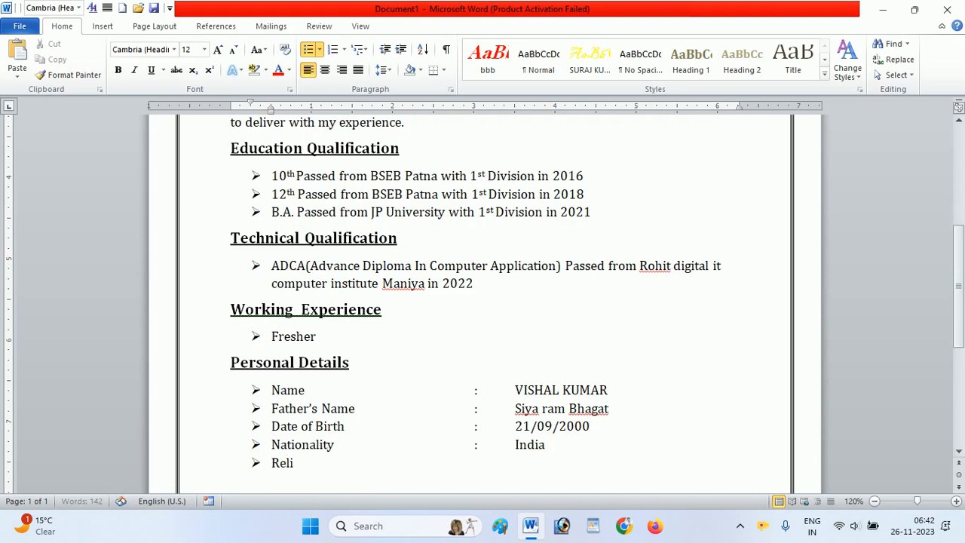
type("gion")
key("Tab")
key("Tab")
type(":\t")
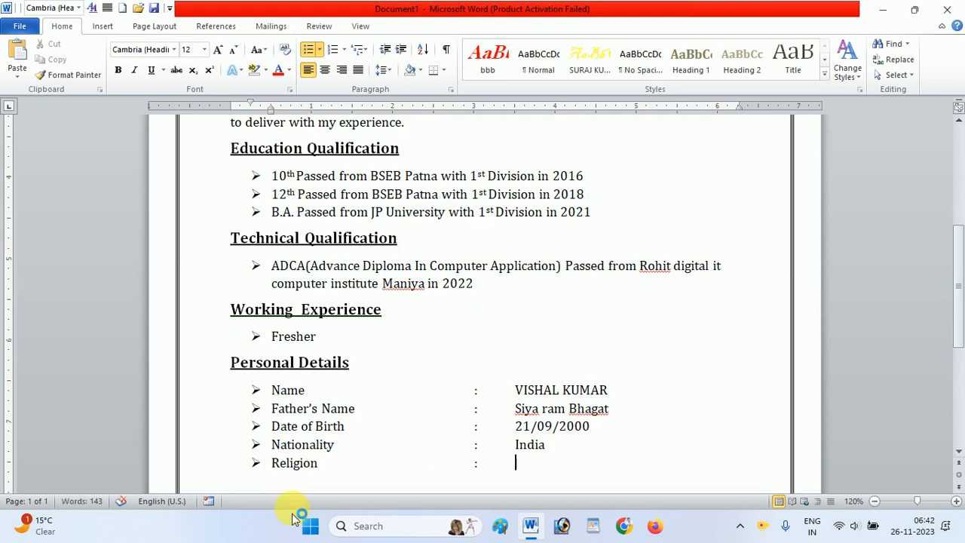
type("Hindu")
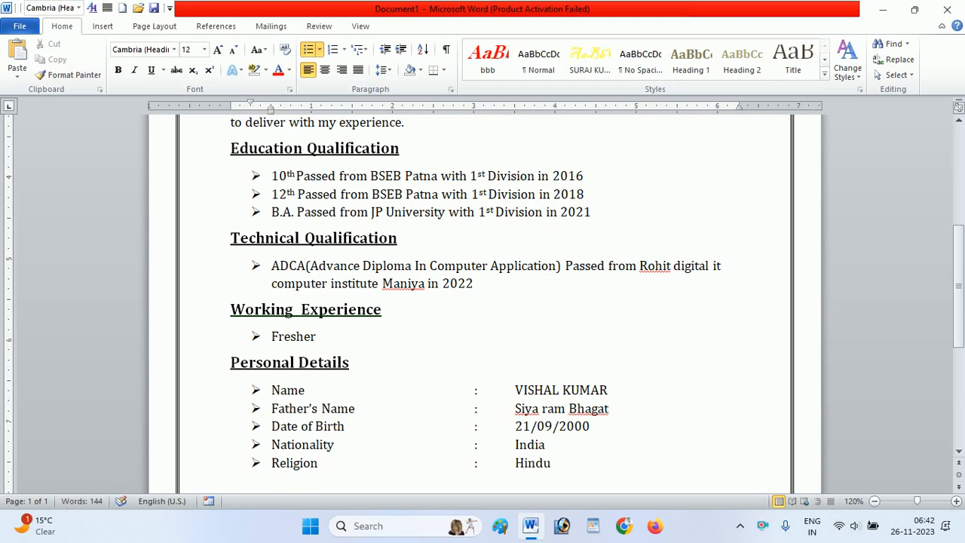
key("Return")
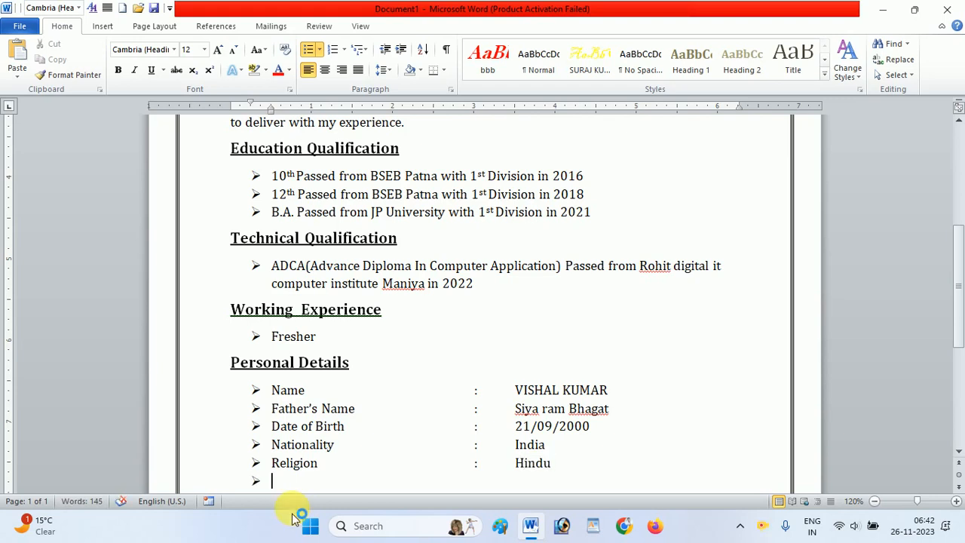
- Label the new Personal Details bullet "Marital Status" and add a colon aligned with those above
type("m")
key("BackSpace")
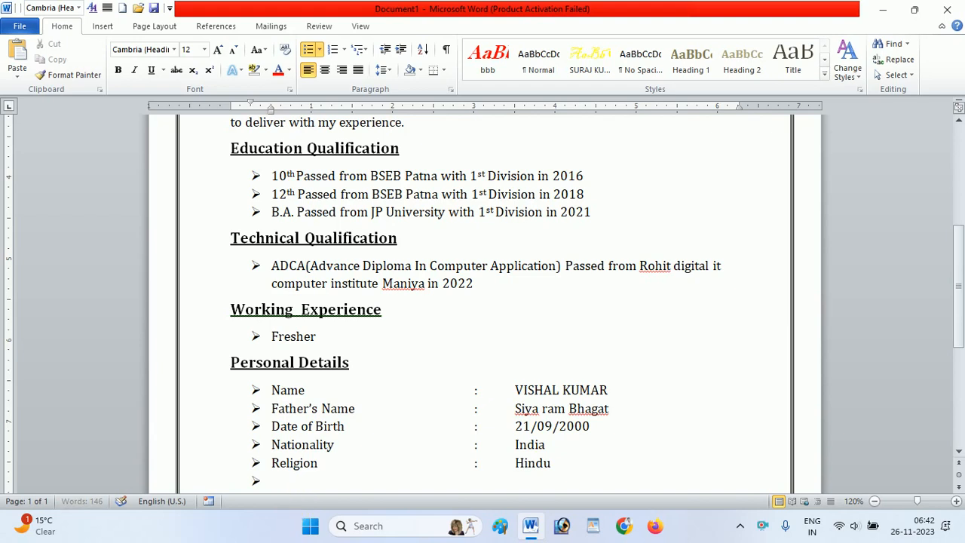
type("Marital s")
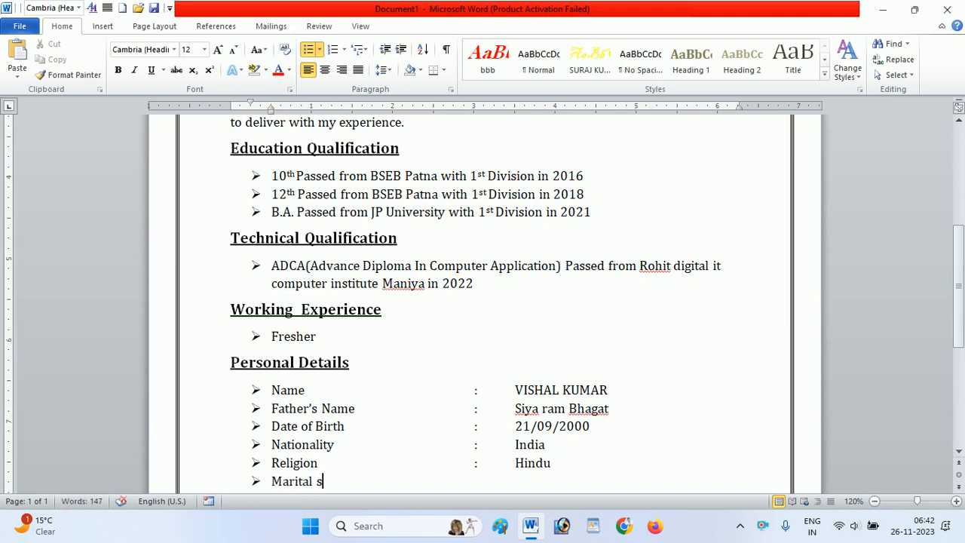
key("BackSpace")
type("S")
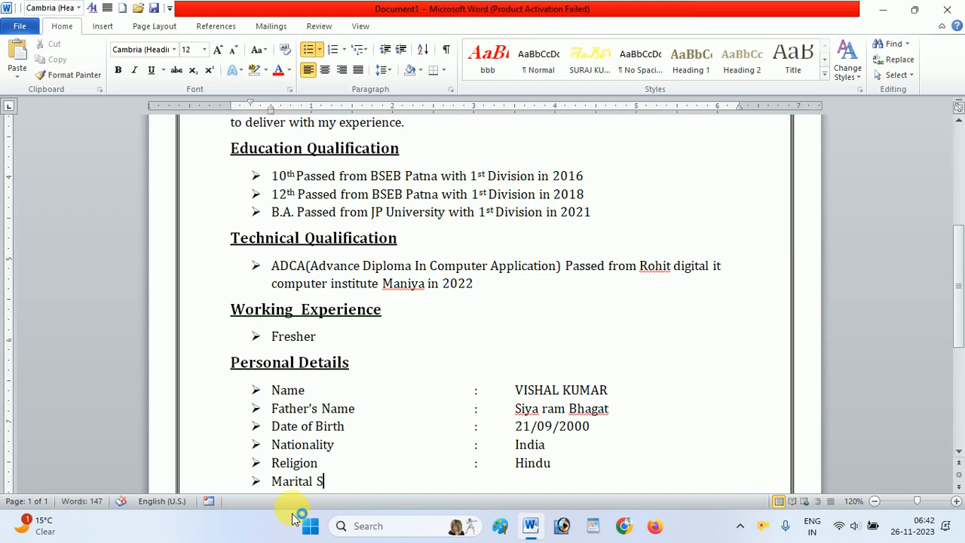
type("tatus")
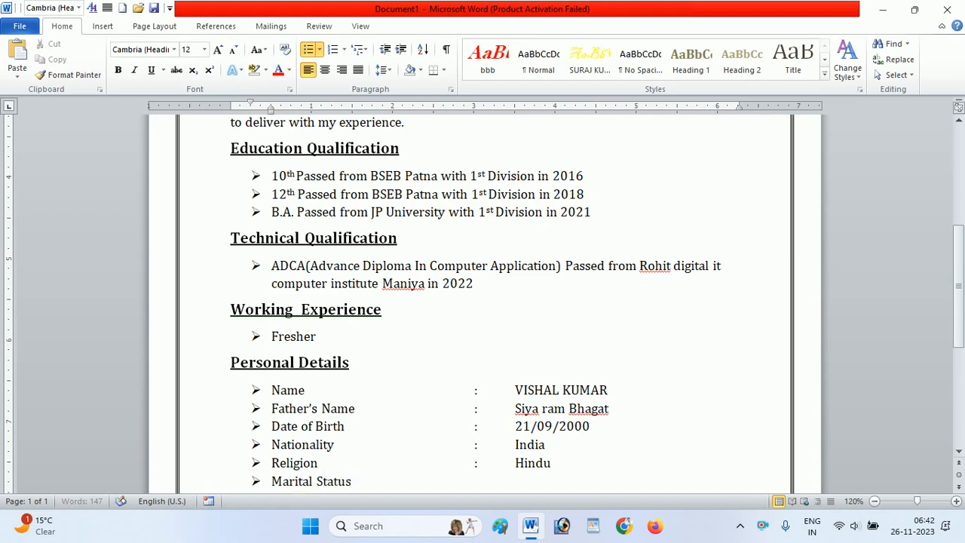
key("Tab")
type(":")
key("Tab")
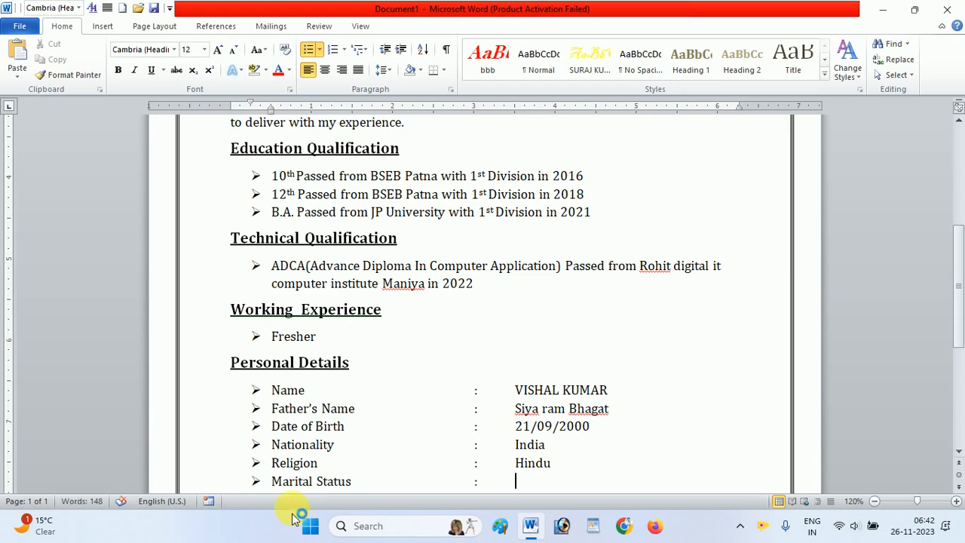
- Enter "Unmarried" as the marital status value and start another bullet
type("Unmar")
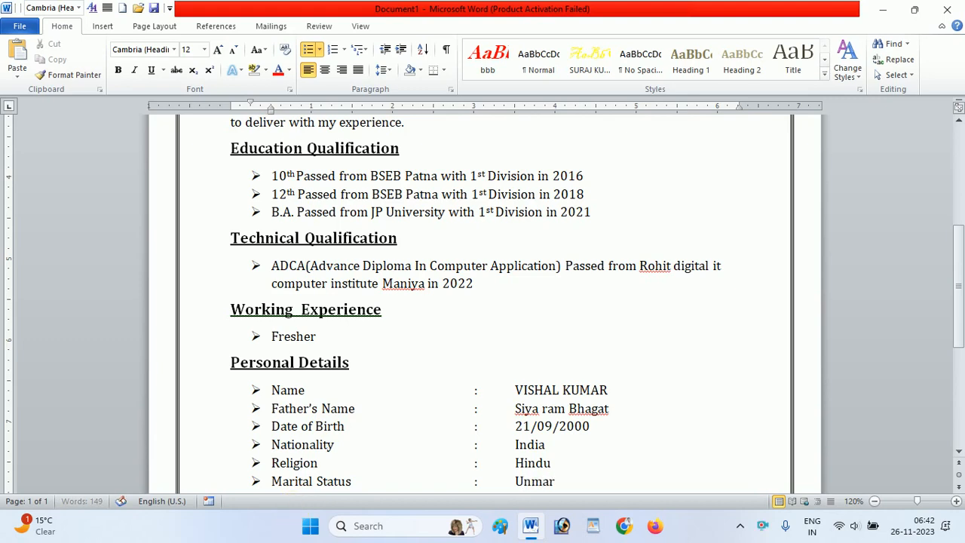
type("ried")
key("Return")
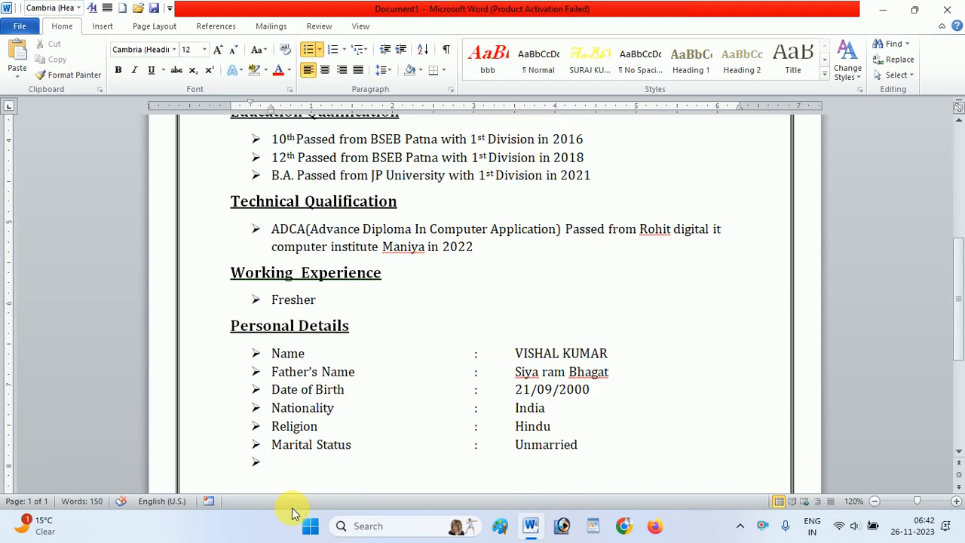
- Label the next bullet "Languages Known" and add a colon aligned with the rows above
type("Langua")
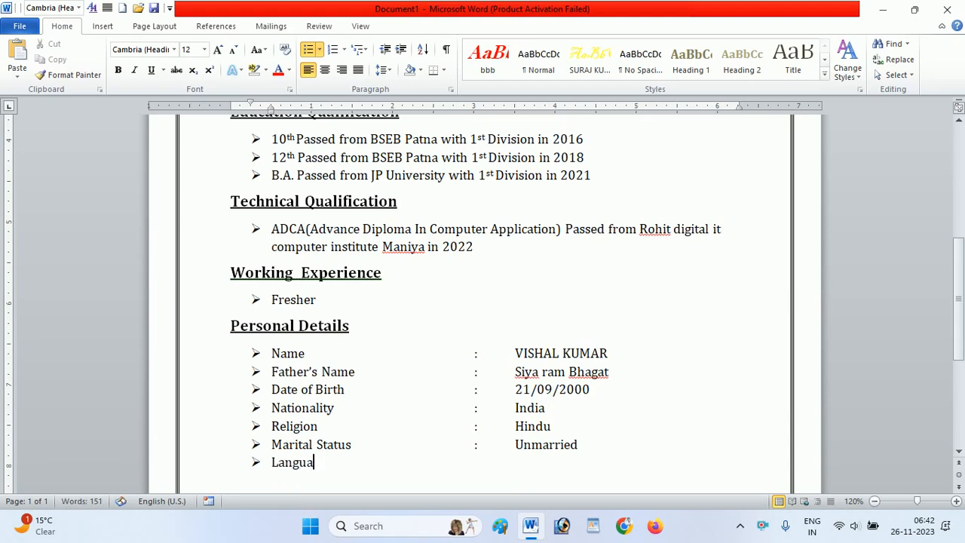
type("g")
type("es Known")
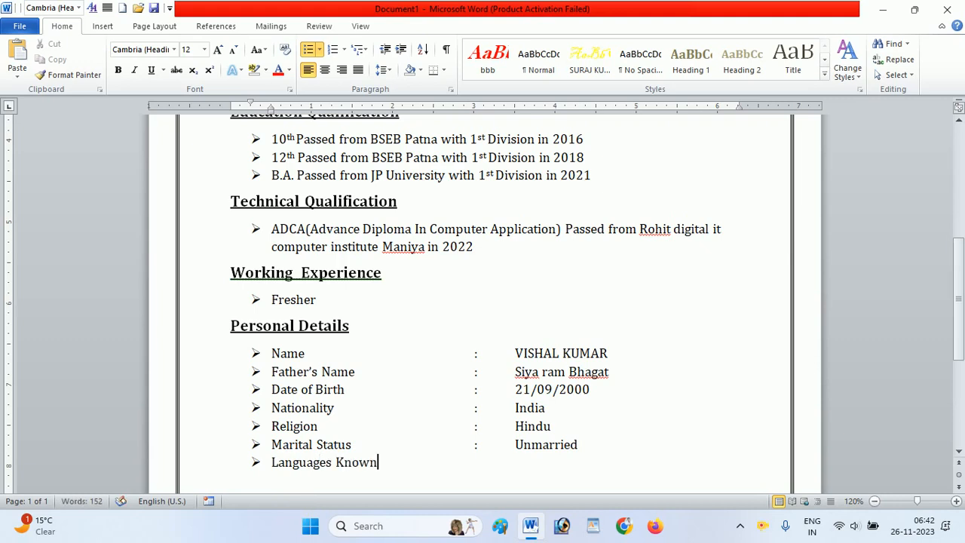
key("Tab")
- Enter "Hindi / English / Bhojpuri" as the languages known and start another bullet
type("HINDI")
key("BackSpace")
key("BackSpace")
key("BackSpace")
key("BackSpace")
key("BackSpace")
type("Hindi / En")
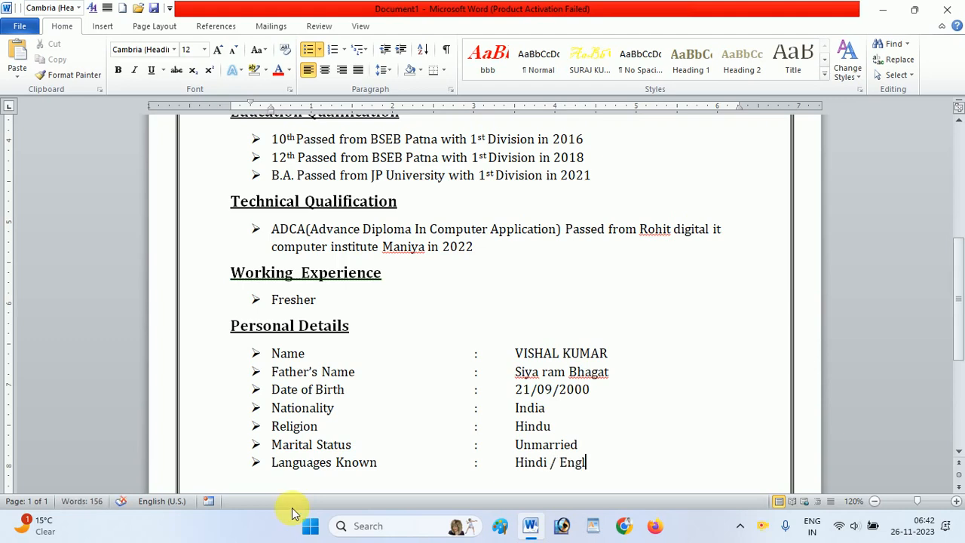
type("glis")
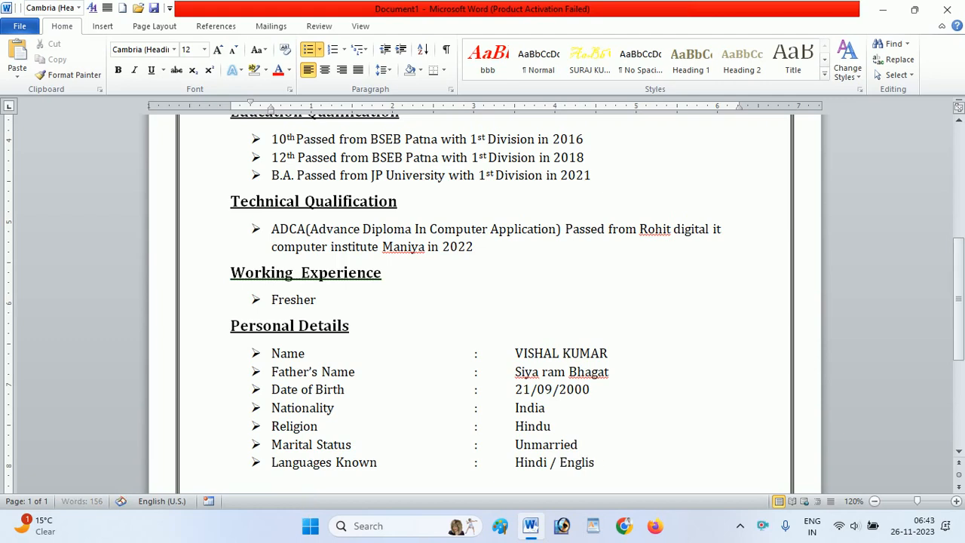
type("h / Bhoj")
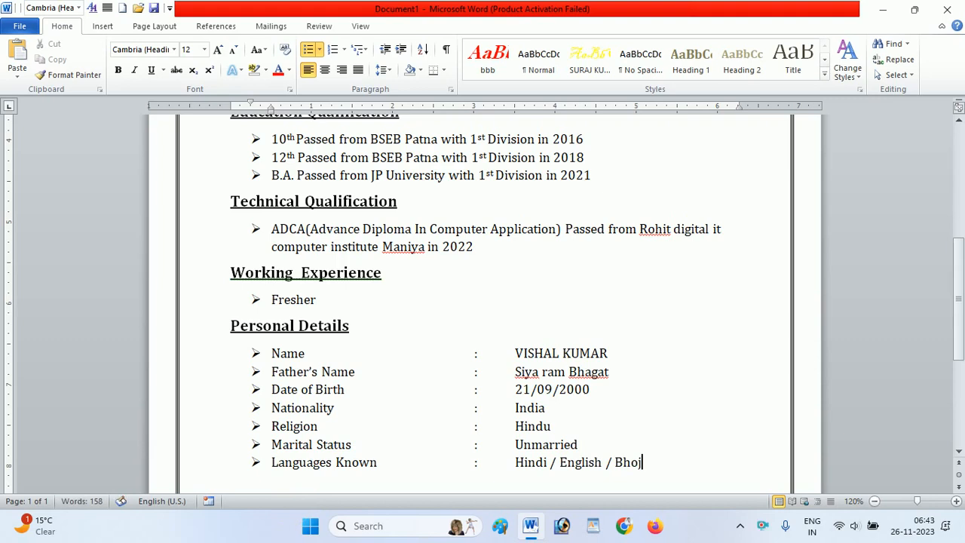
type("puri")
key("Return")
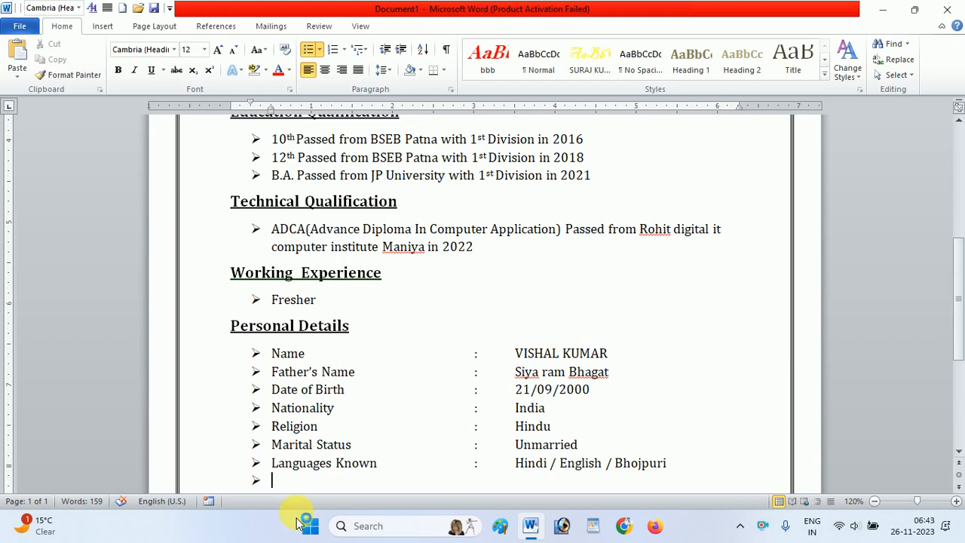
- Add a "Sex" bullet with a tab-aligned colon and the value "Male", and start another bullet
type("Sex")
key("Tab")
key("Tab")
key("Tab")
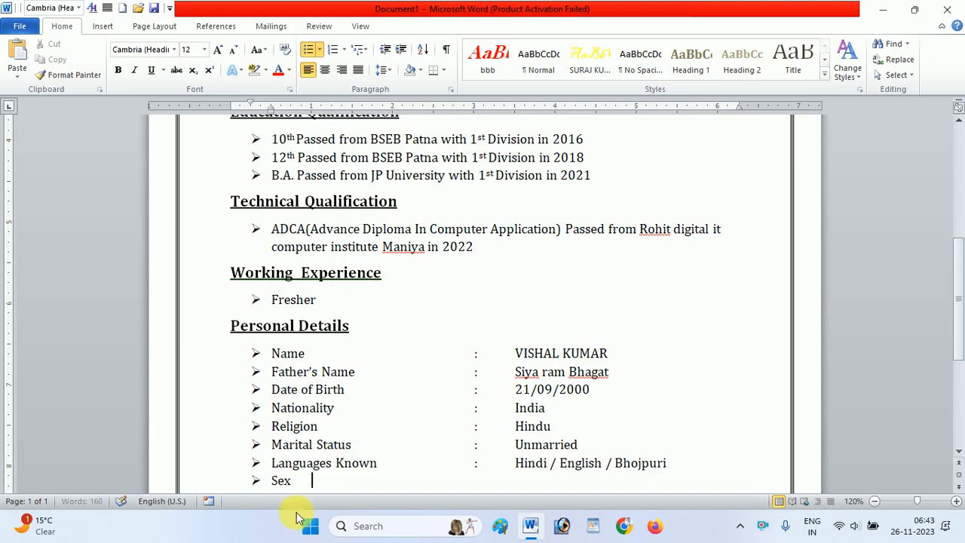
key("BackSpace")
type(":f")
key("BackSpace")
type("Mal")
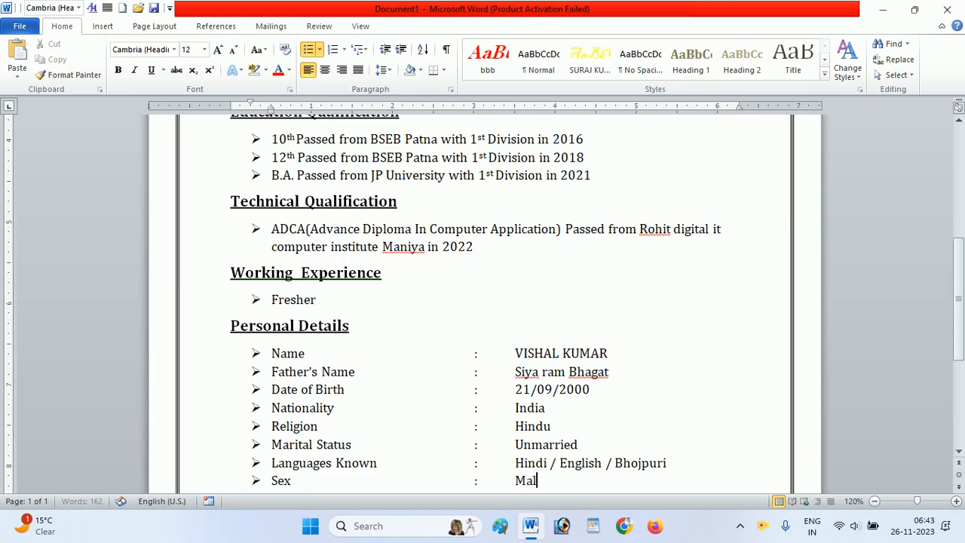
type("e")
key("Return")
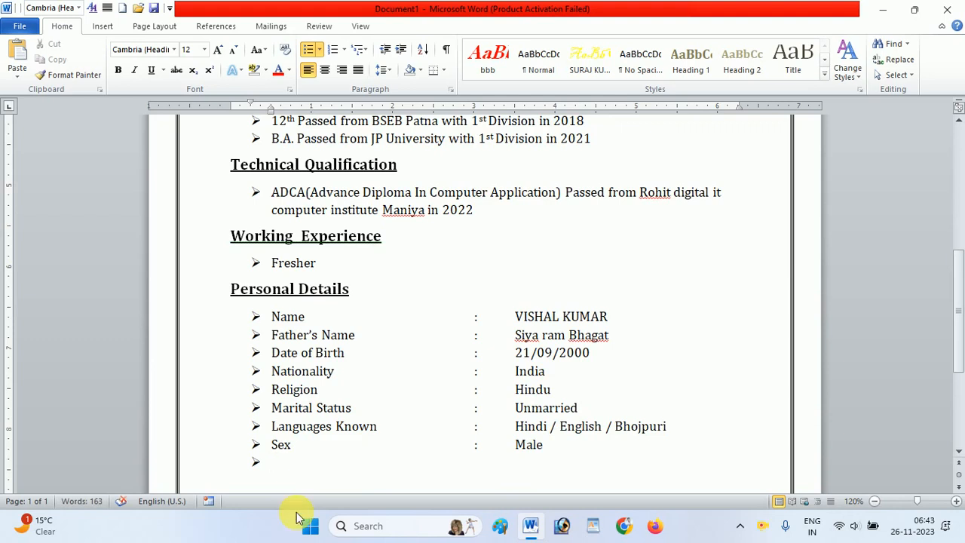
- Label the last Personal Details bullet "Physical Status" and add a colon aligned with the rows above
type("Phys")
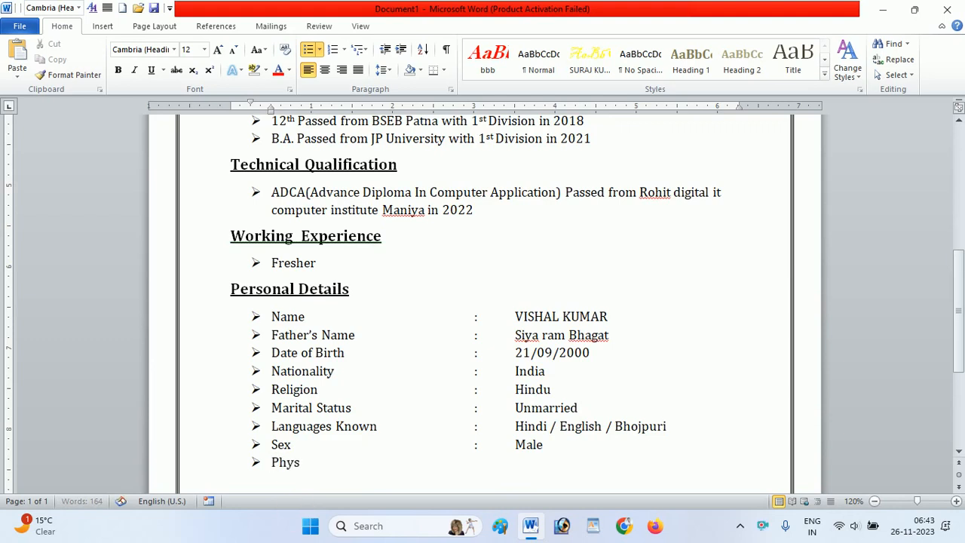
type("ical Status")
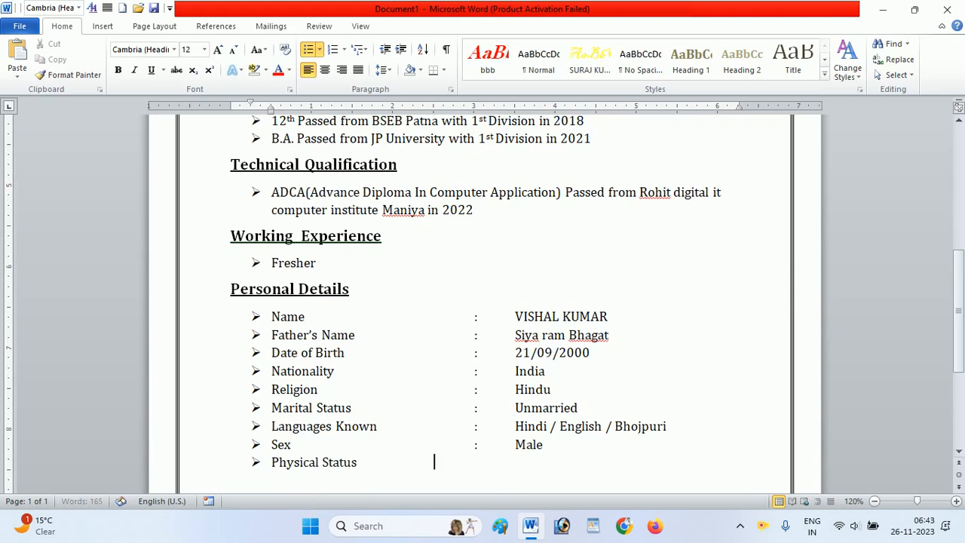
key("Tab")
type(":")
key("Tab")
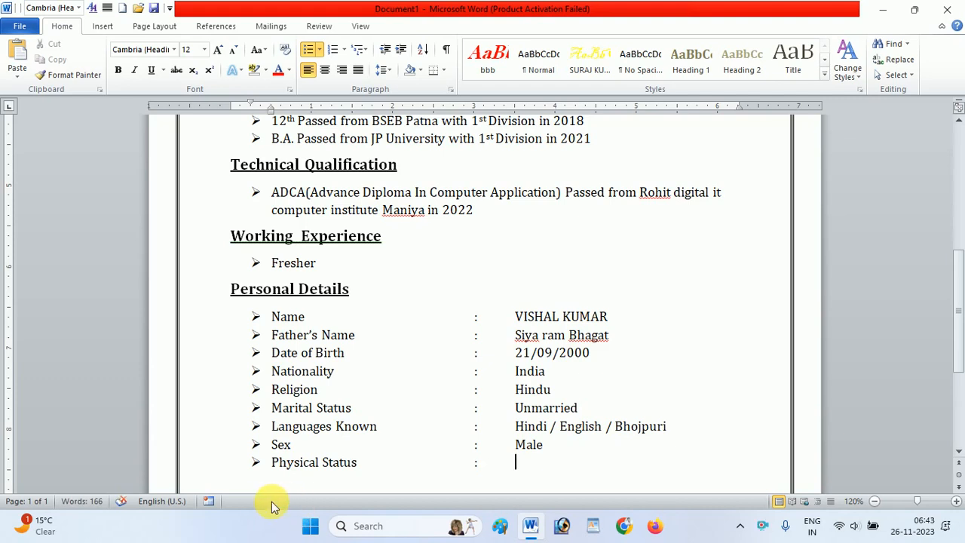
- Enter "Possesses good & Sound health" as the physical status value
key("Tab")
type("Po")
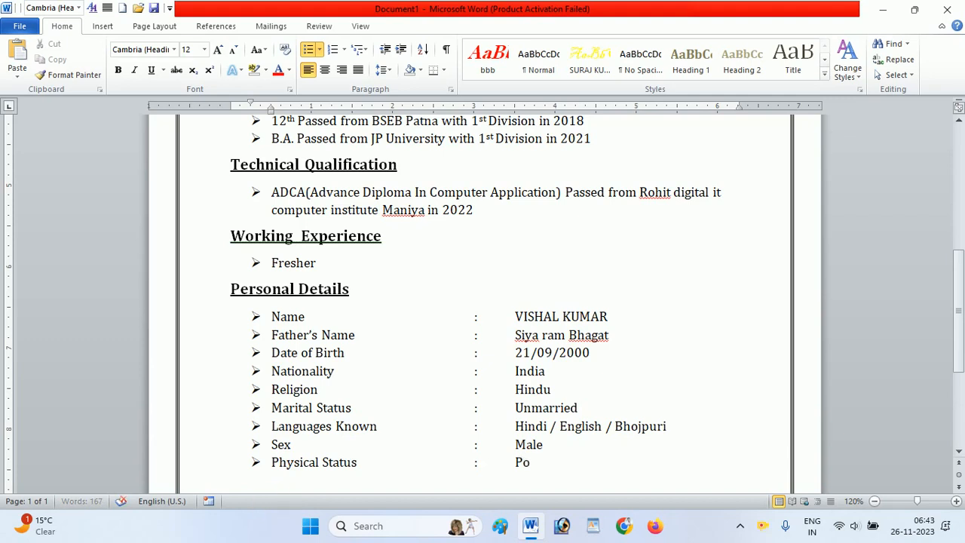
type("ssesses fo")
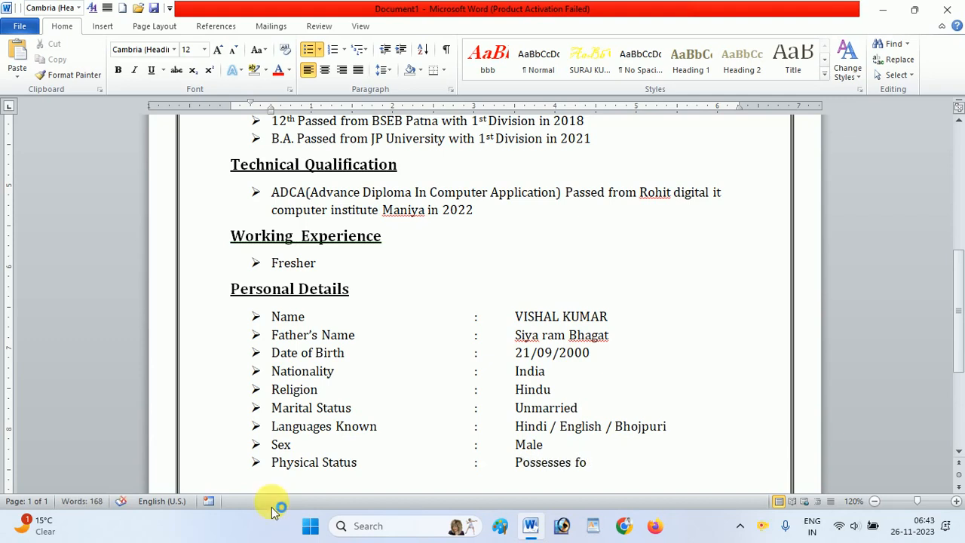
key("BackSpace")
key("BackSpace")
type("good & Sound")
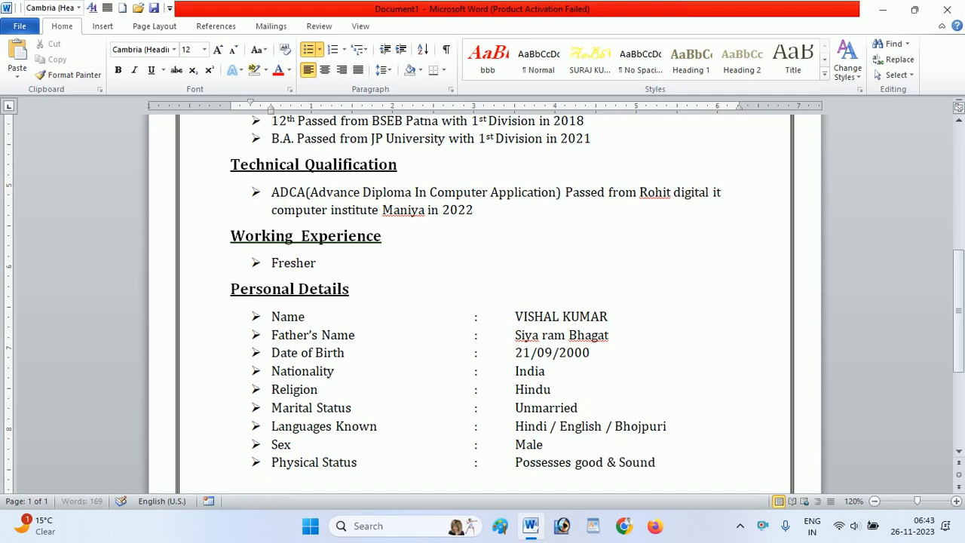
type(" health")
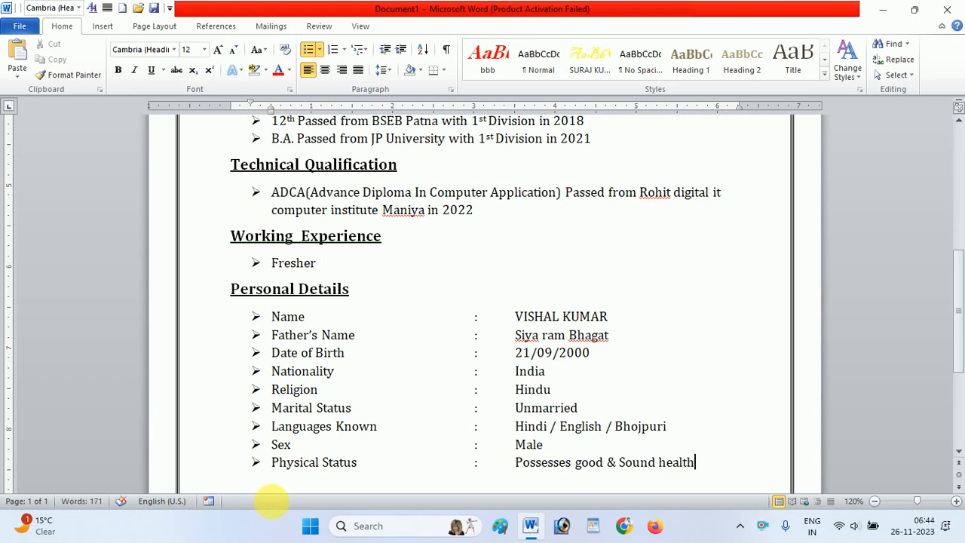
- End the bulleted list after Physical Status and leave an unbulleted line at the margin directly below it
key("Return")
key("Return")
key("Return")
key("Return")
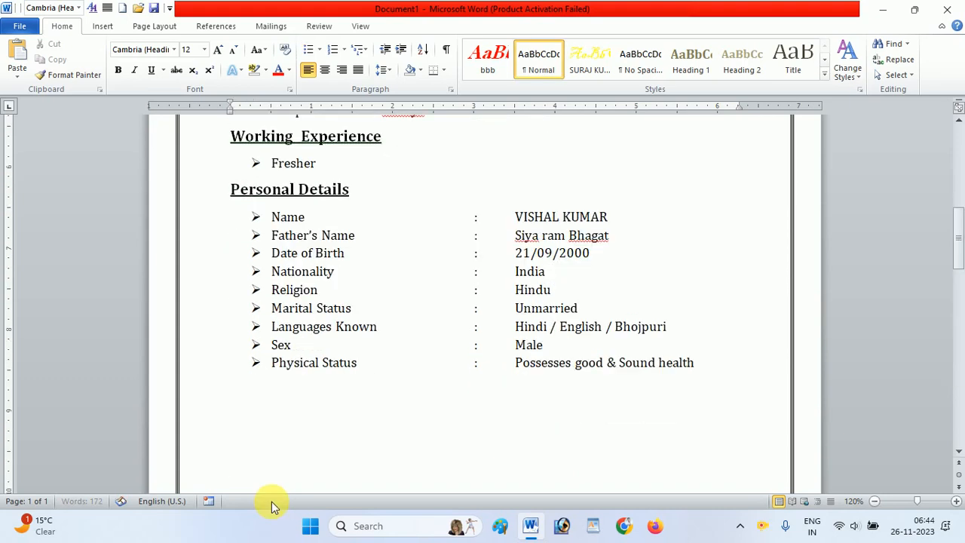
key("BackSpace")
key("BackSpace")
key("BackSpace")
key("BackSpace")
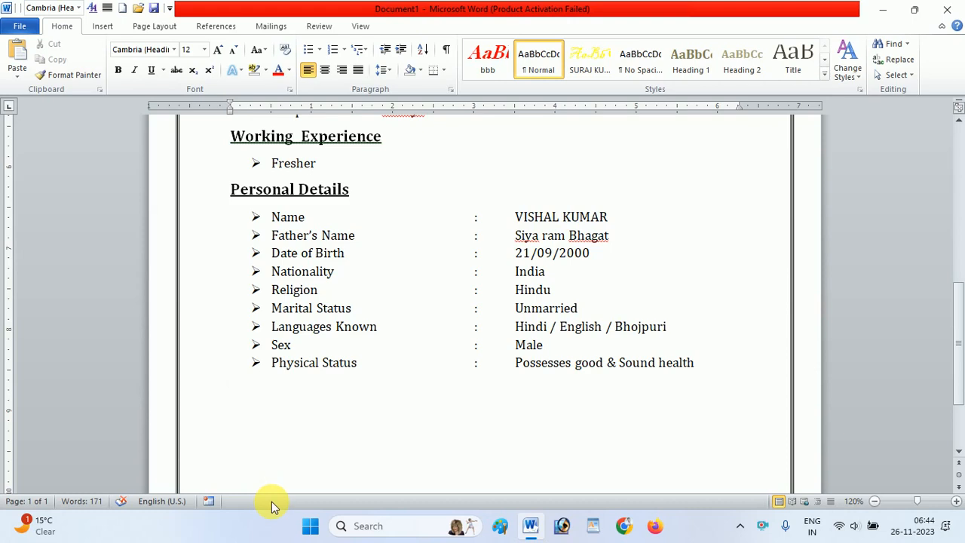
- Add a "Declaration" heading in bold, underlined 14 pt text below the Personal Details list
key("ctrl+shift+period")
key("ctrl+b")
key("ctrl+u")
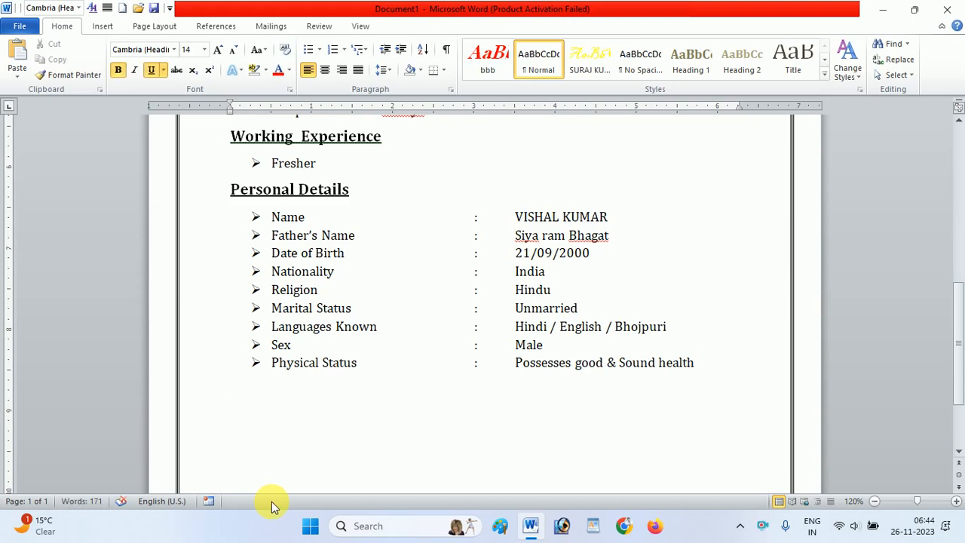
type("d")
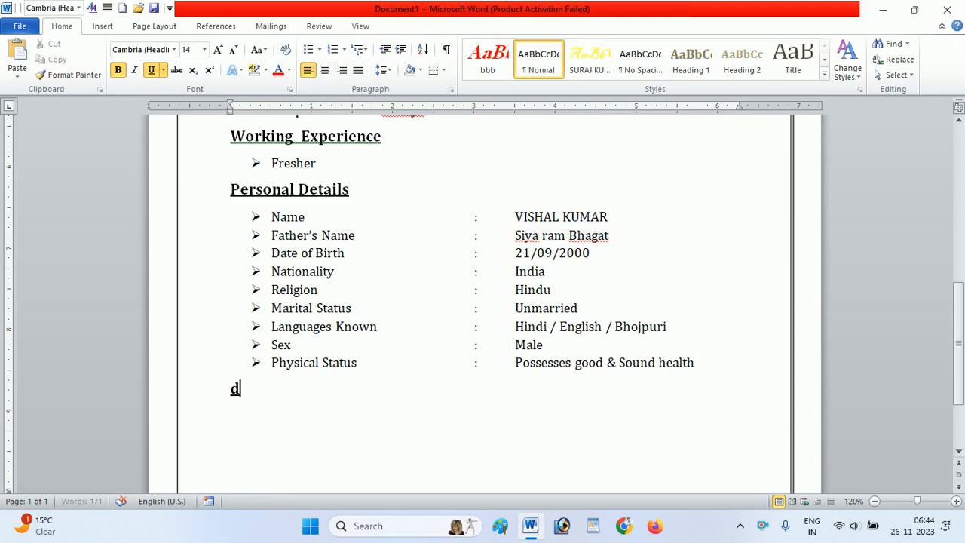
key("BackSpace")
type("Declaration")
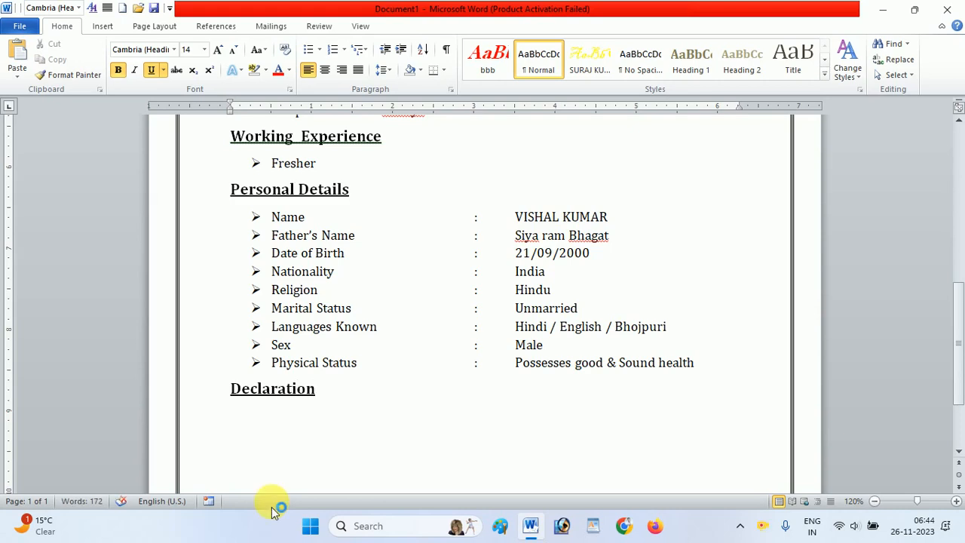
- Start a plain 12 pt line under the Declaration heading and begin its statement with "I"
key("Return")
key("ctrl+b")
key("ctrl+u")
key("ctrl+shift+comma")
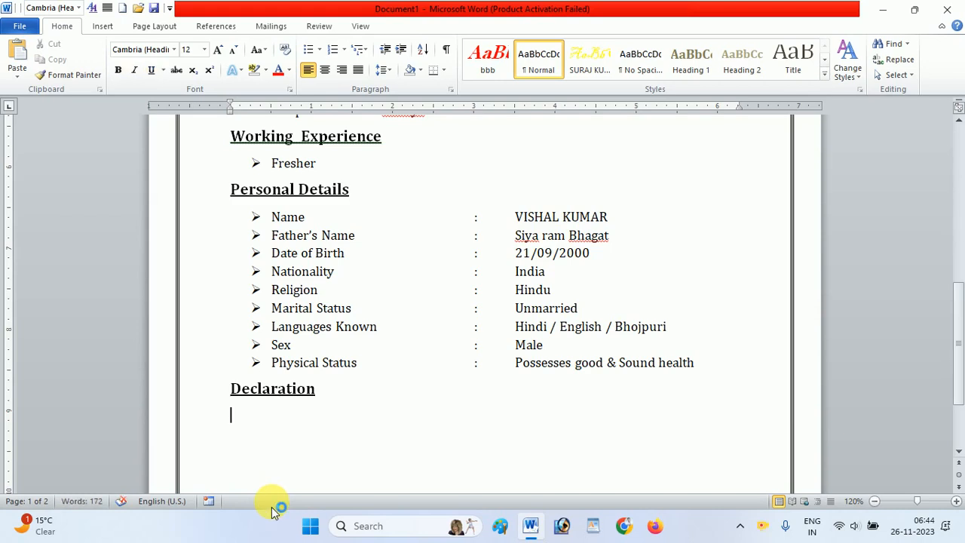
type("I")
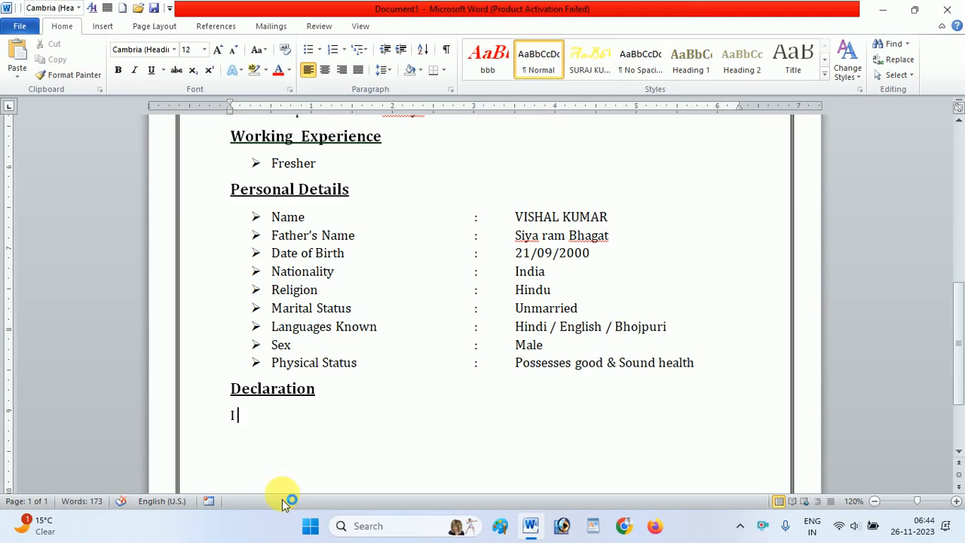